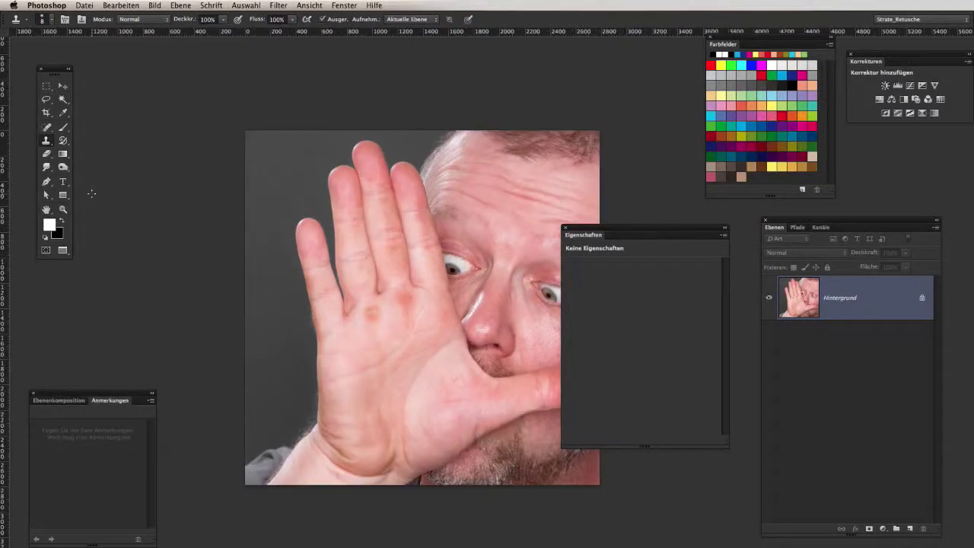
- Scroll and pan the Camera Raw preview to inspect the stylus photo
scroll(304, 250, up, 5)
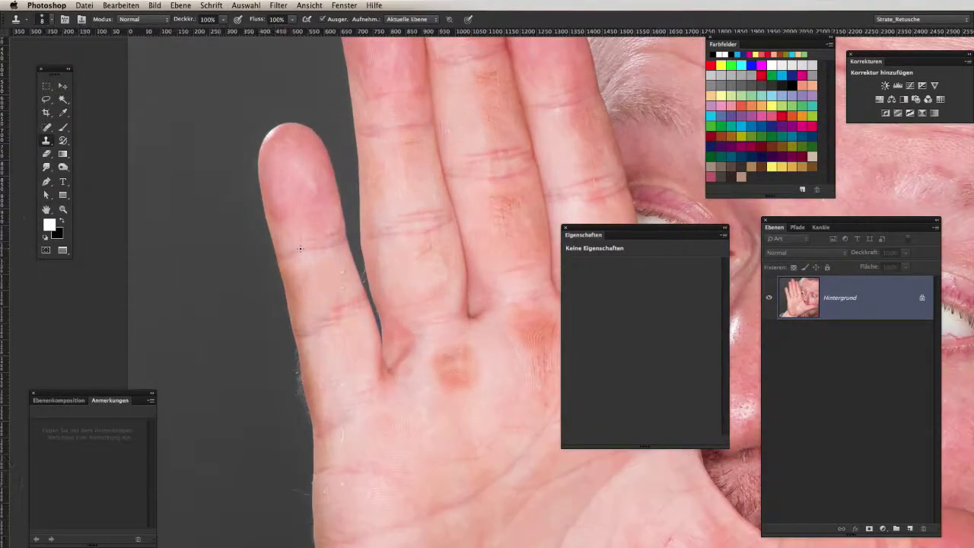
scroll(301, 250, down, 2)
scroll(300, 251, down, 1)
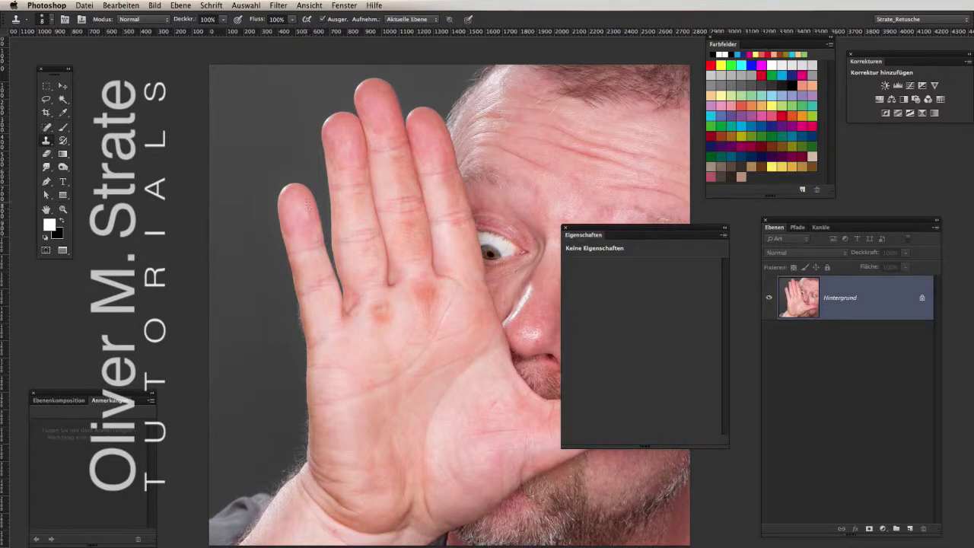
scroll(297, 213, down, 2)
scroll(305, 236, down, 1)
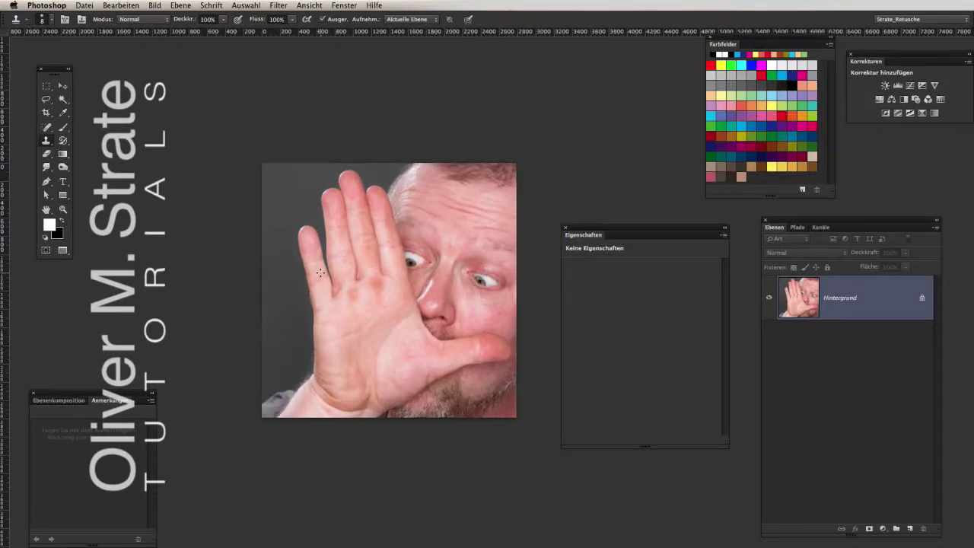
scroll(315, 267, up, 1)
scroll(312, 246, up, 1)
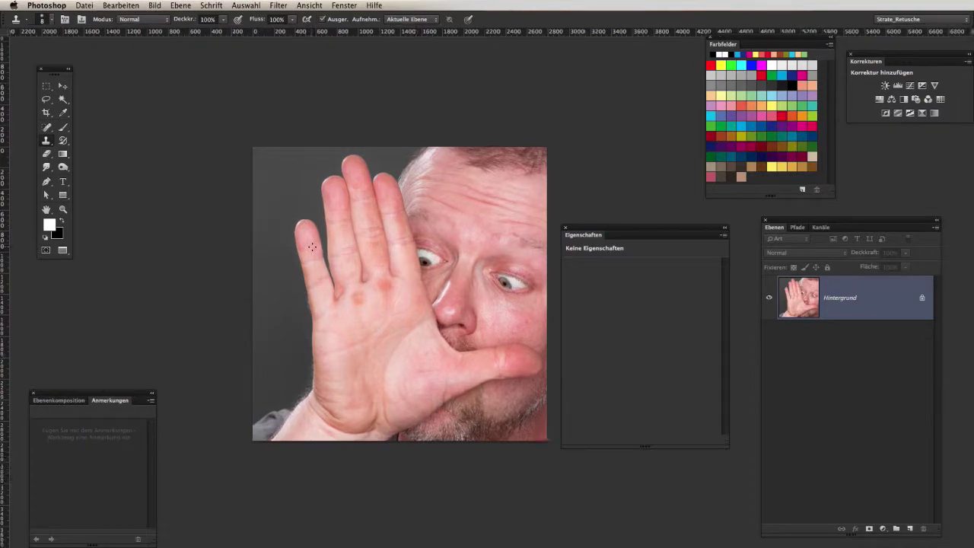
scroll(312, 245, up, 1)
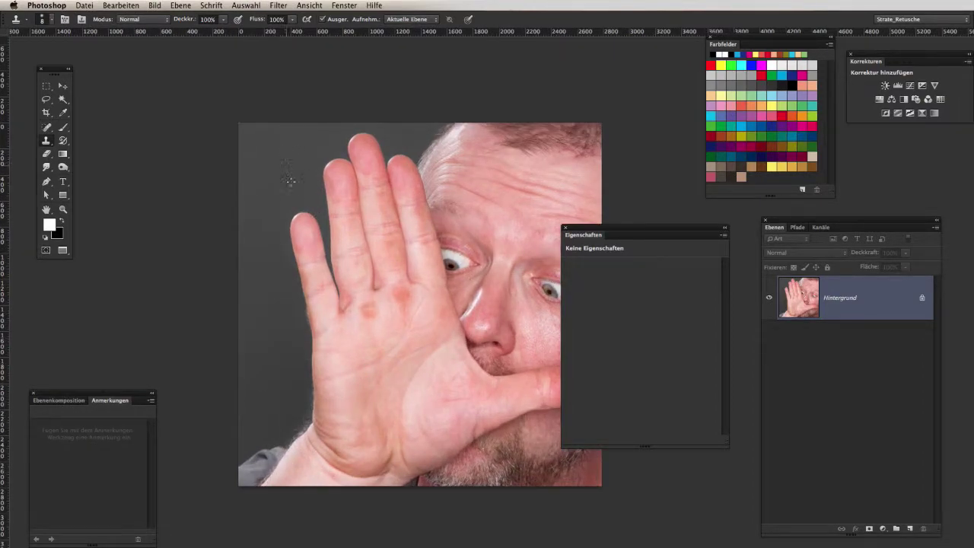
alt+click(306, 230)
scroll(309, 228, up, 2)
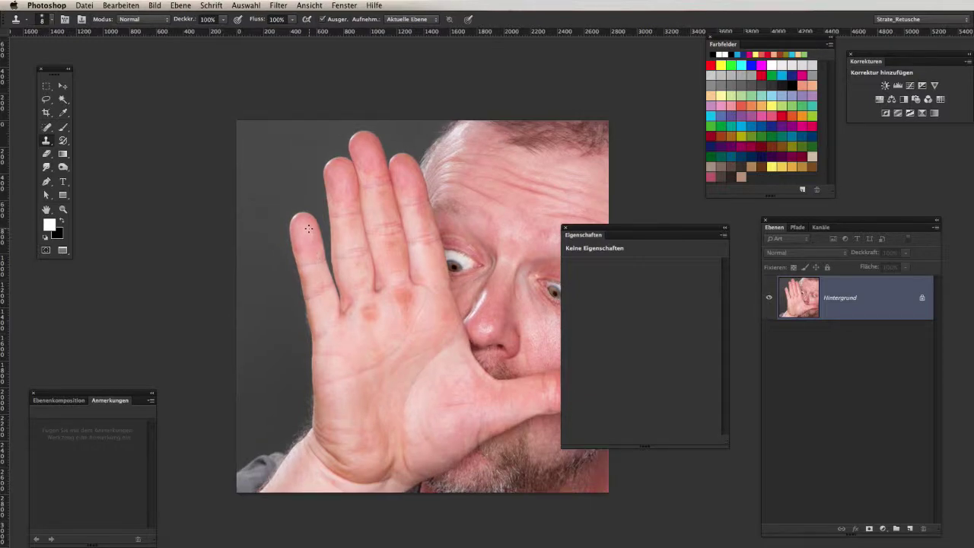
scroll(309, 229, up, 2)
scroll(309, 228, up, 2)
scroll(309, 229, up, 2)
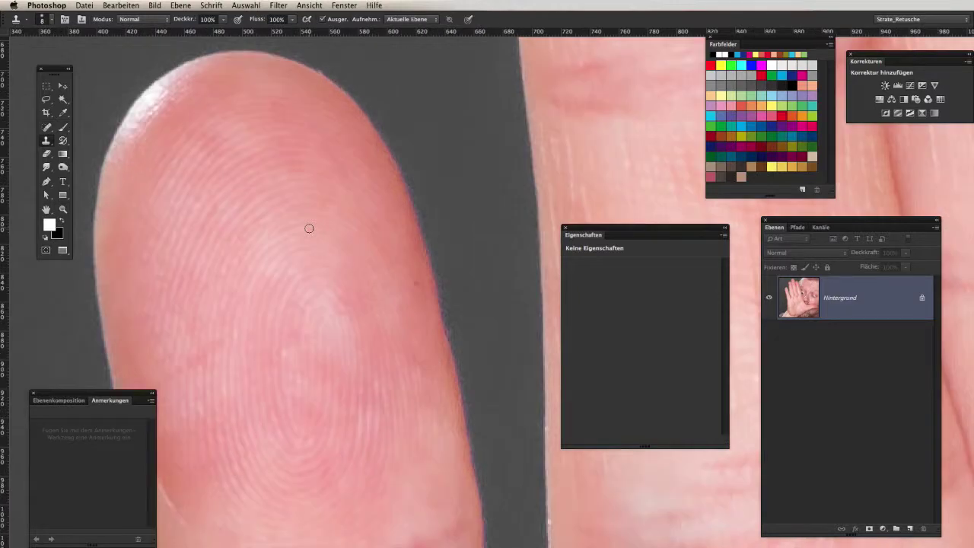
scroll(309, 230, down, 1)
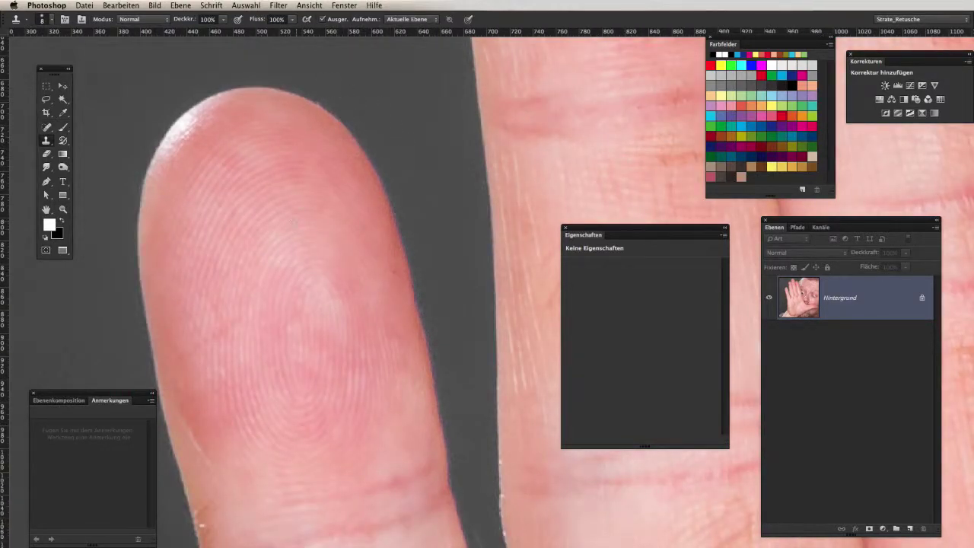
scroll(236, 272, down, 1)
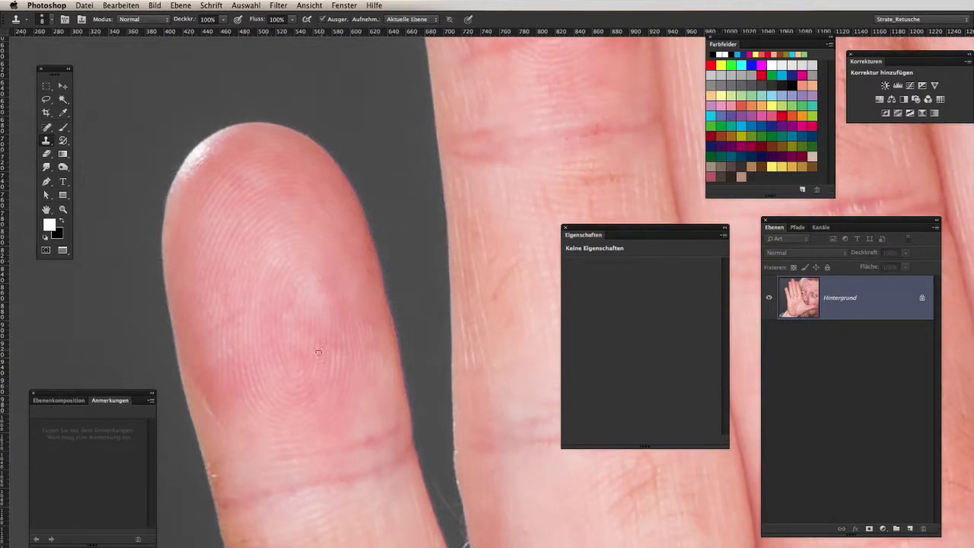
scroll(289, 291, down, 1)
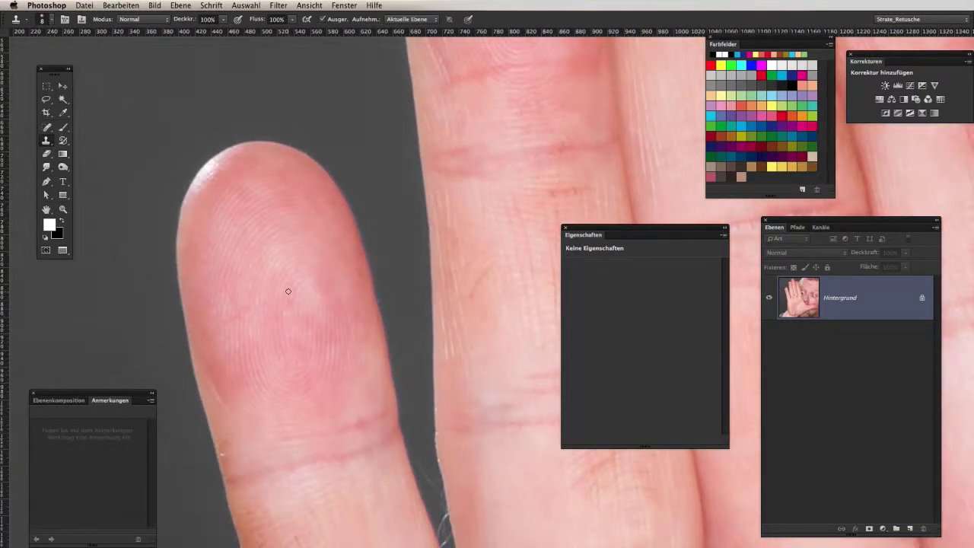
drag(289, 289, 297, 217)
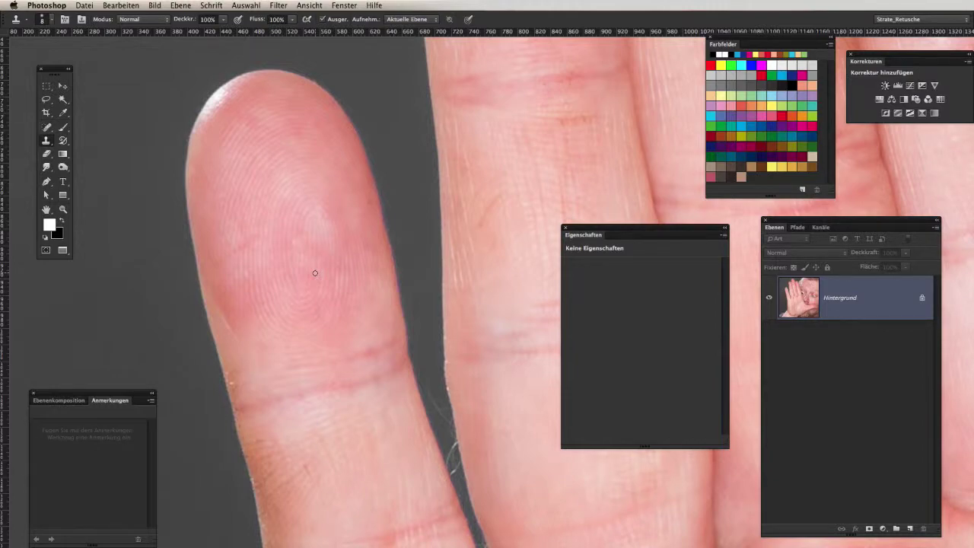
scroll(315, 273, down, 2)
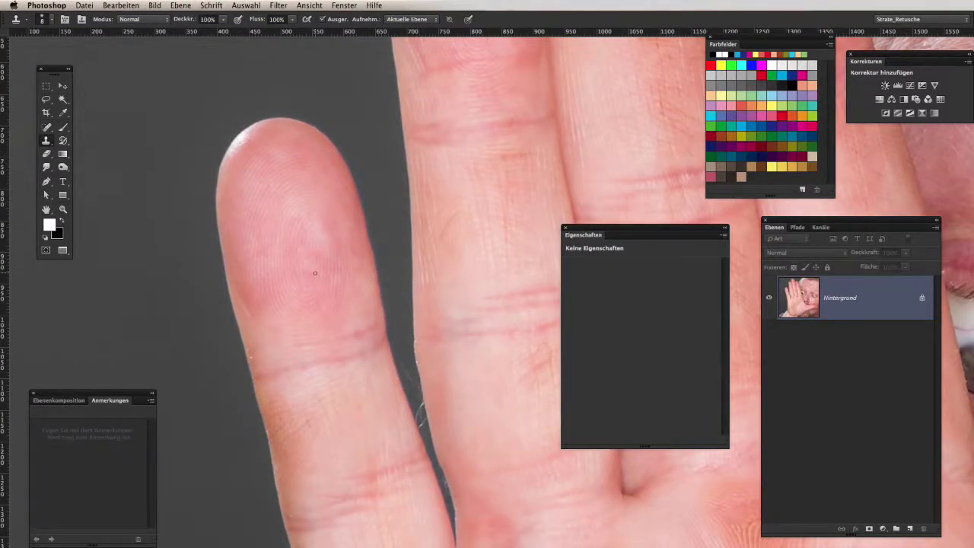
scroll(315, 273, down, 1)
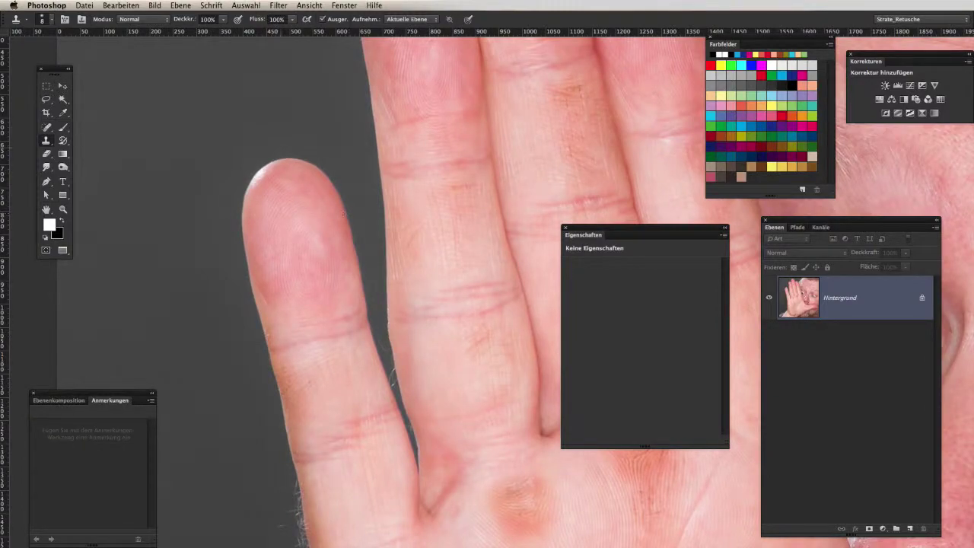
scroll(268, 191, down, 1)
scroll(276, 200, down, 1)
scroll(281, 228, down, 1)
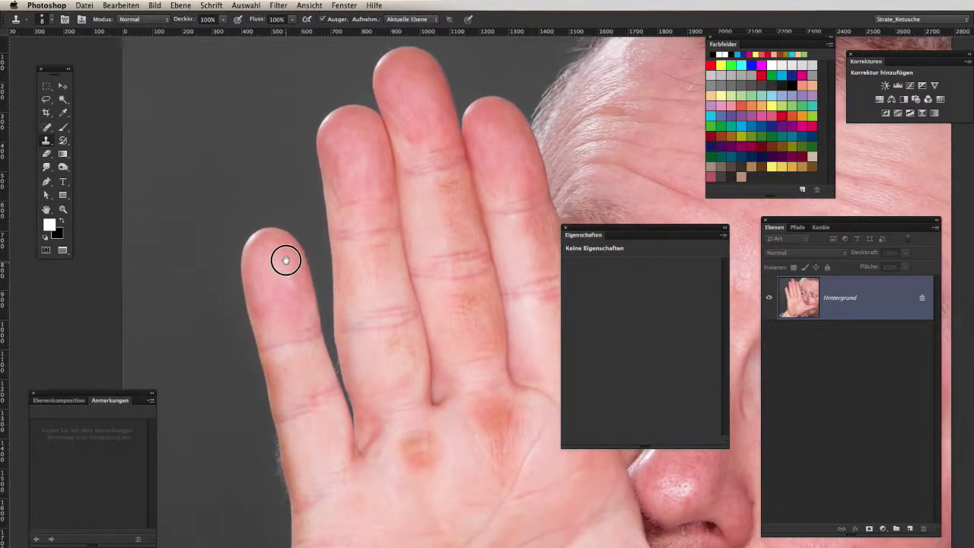
scroll(286, 256, down, 1)
scroll(286, 256, down, 1)
scroll(273, 213, up, 1)
scroll(267, 183, up, 1)
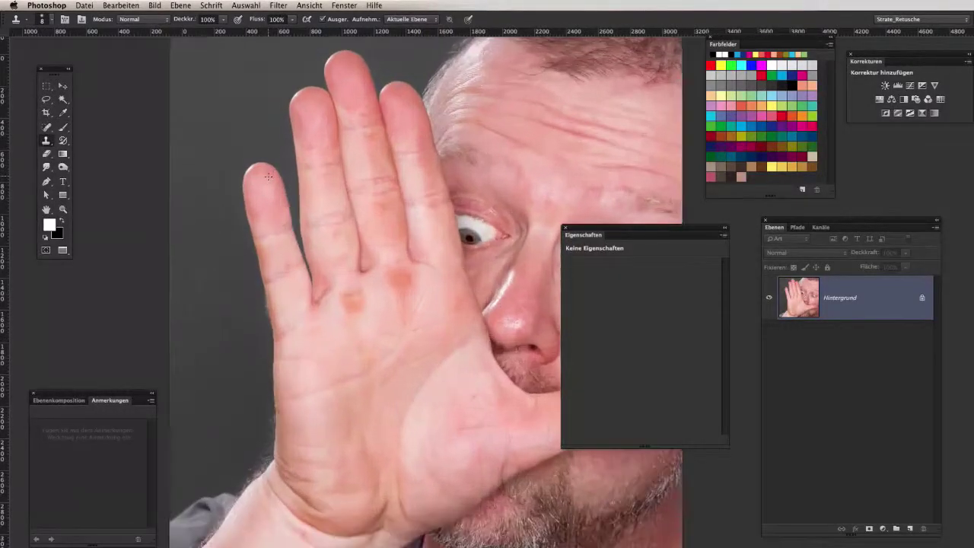
scroll(267, 177, up, 1)
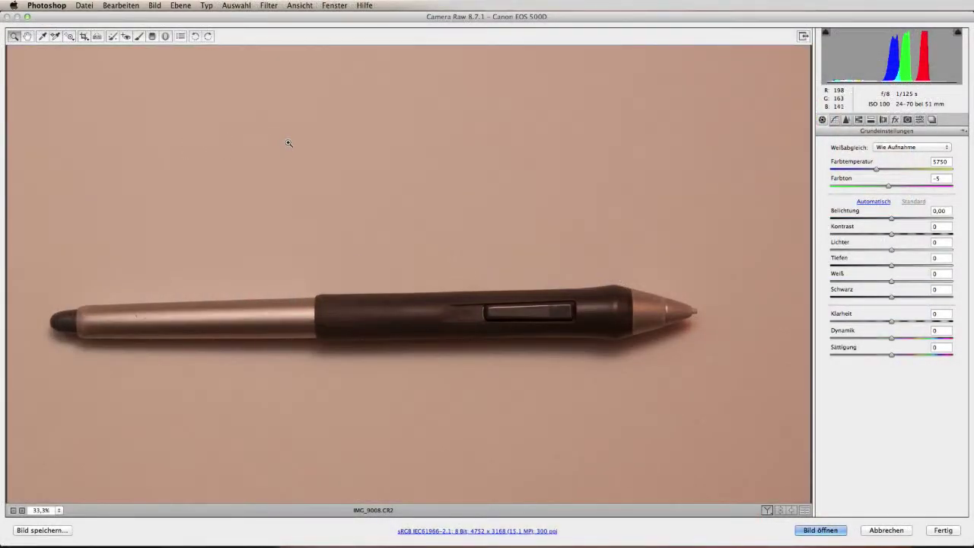
drag(350, 230, 351, 147)
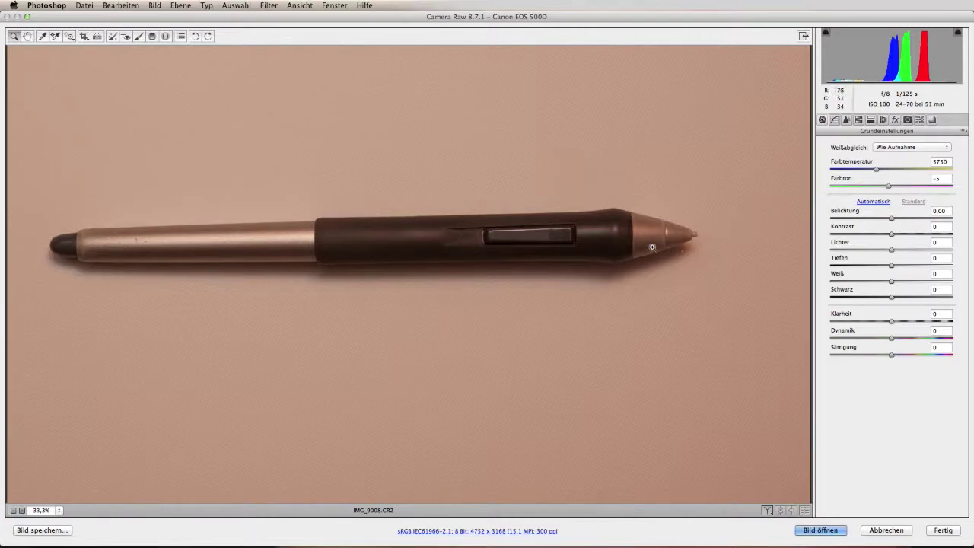
- Neutralise white balance on the grey background, settling temperature at 4650 and tint -18
click(43, 37)
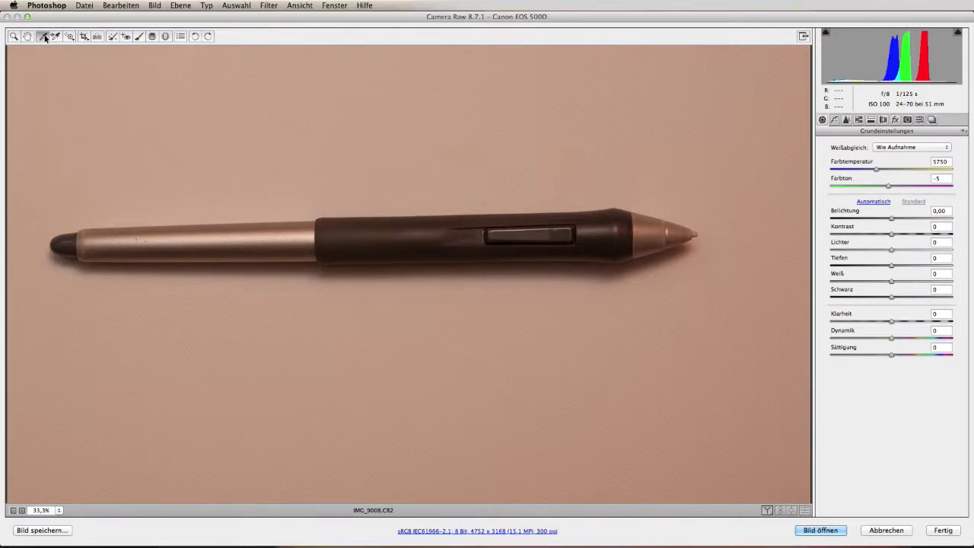
click(618, 122)
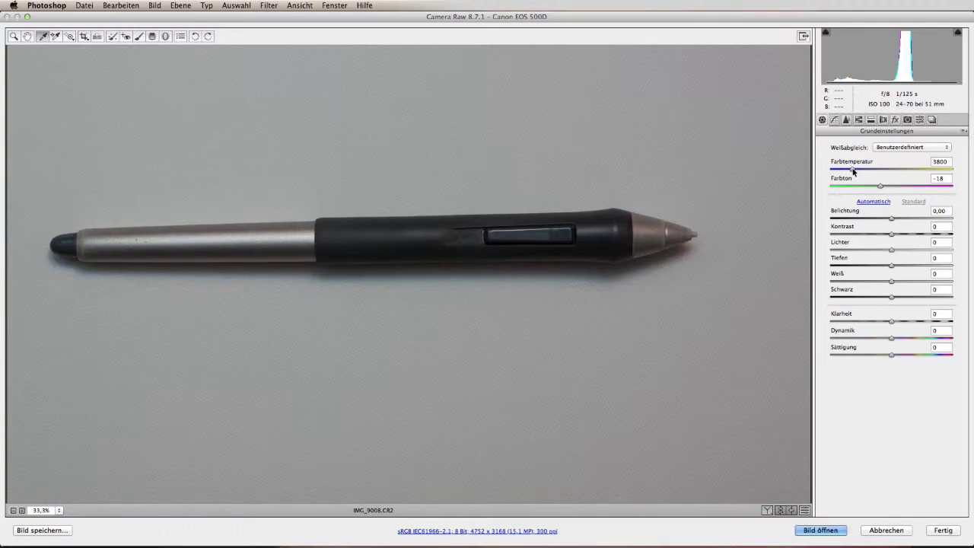
drag(853, 172, 852, 172)
drag(891, 218, 903, 218)
click(855, 169)
drag(855, 169, 863, 170)
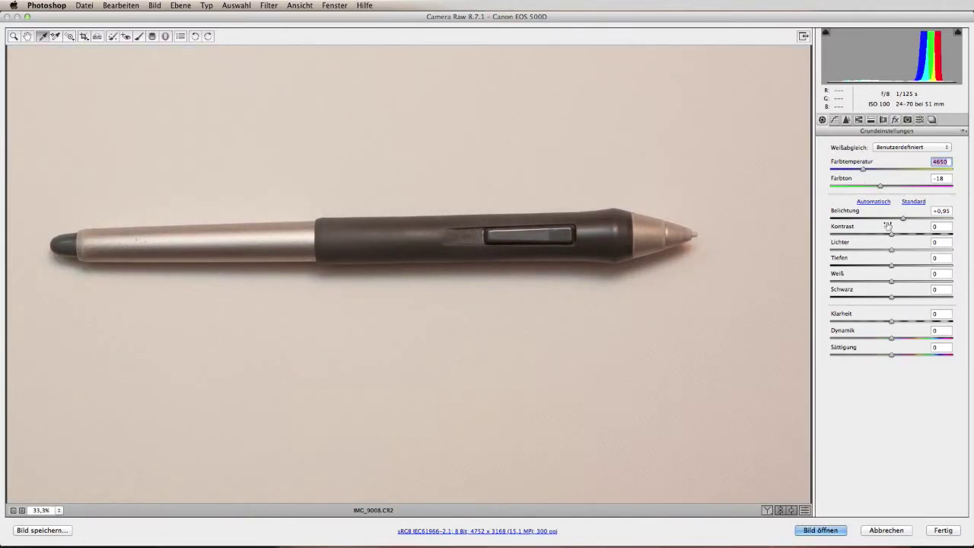
- Set exposure +1.10, whites +38 and clarity +2, then zoom onto the pen tip
drag(904, 218, 905, 218)
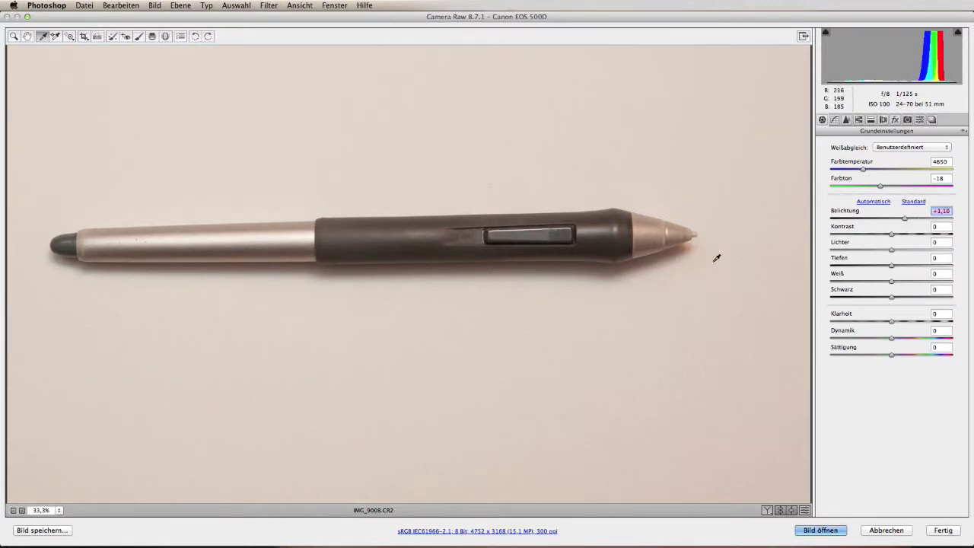
drag(891, 281, 914, 281)
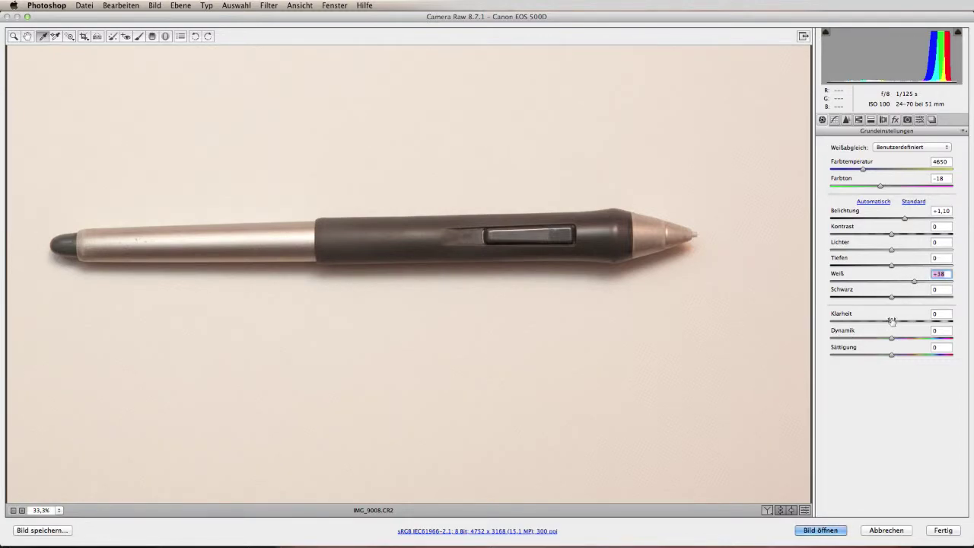
drag(892, 321, 892, 321)
key(z)
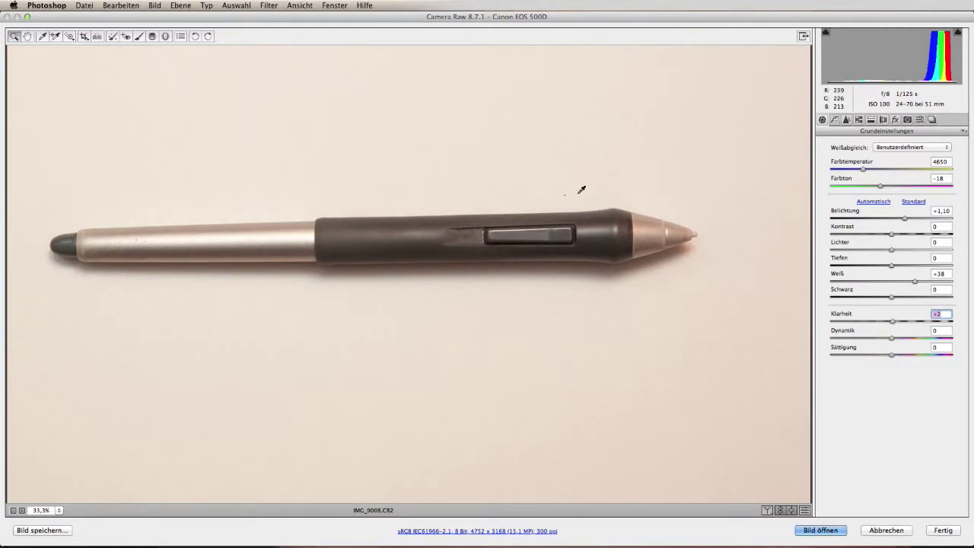
drag(602, 191, 713, 279)
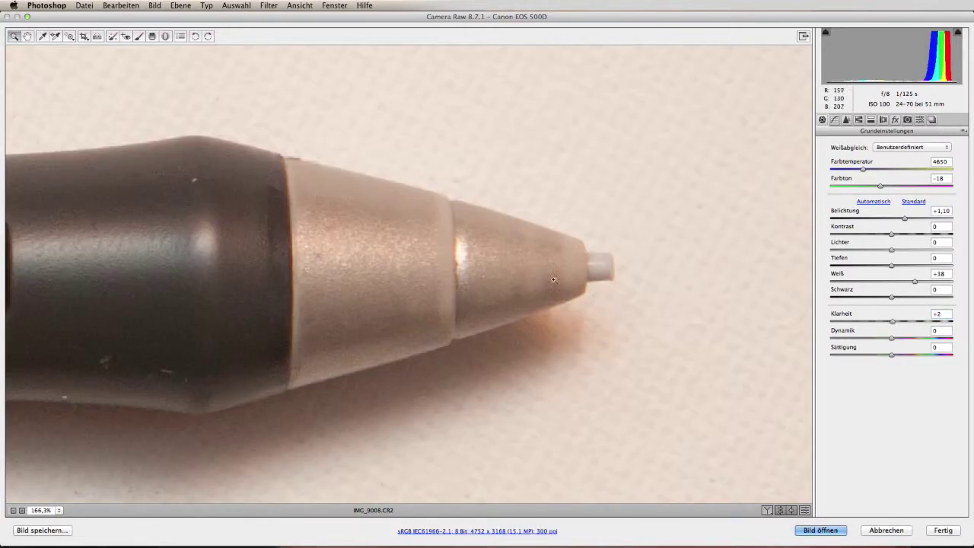
- Lower vibrance to -31 and saturation to -1 to mute the pen's colours
drag(226, 187, 445, 146)
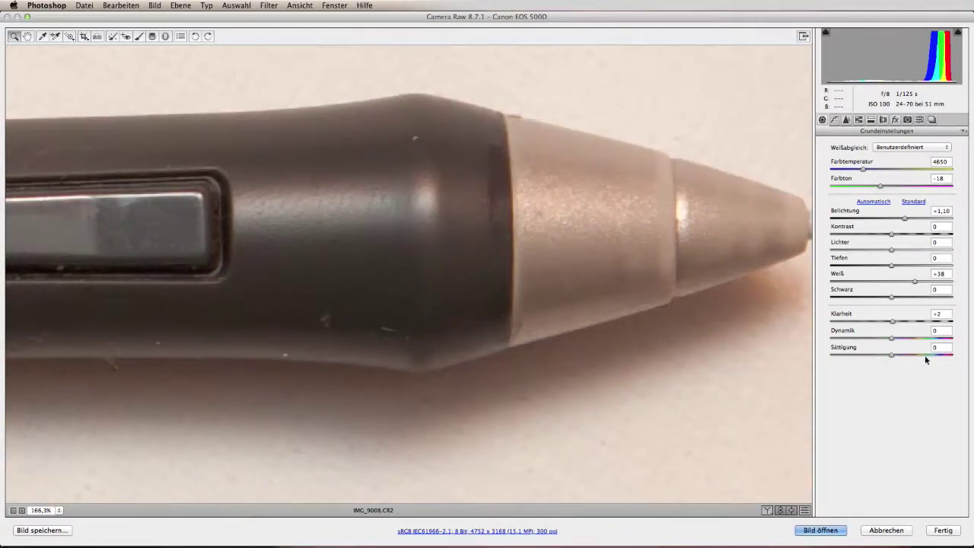
mouse_move(891, 338)
mouse_down()
mouse_move(920, 338)
mouse_move(873, 338)
mouse_up()
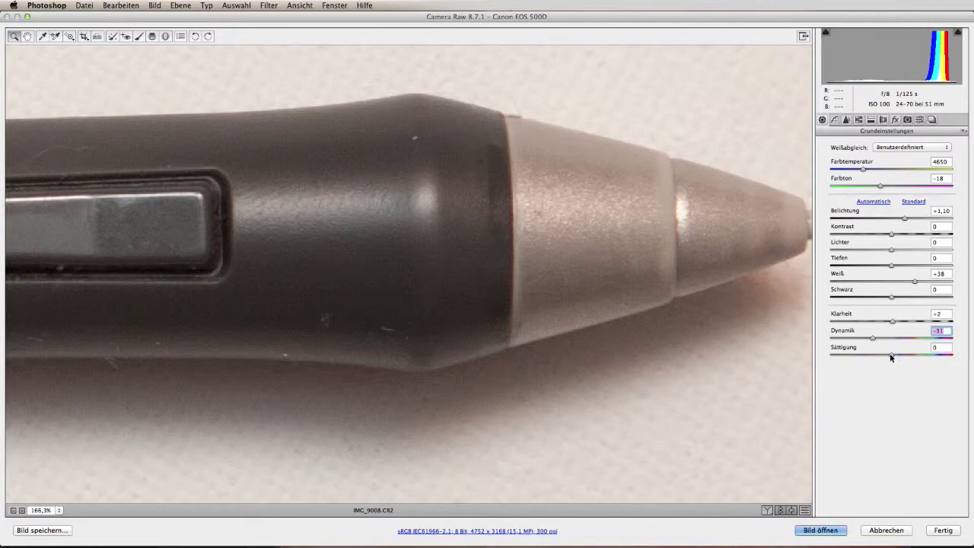
click(891, 355)
key(ctrl+0)
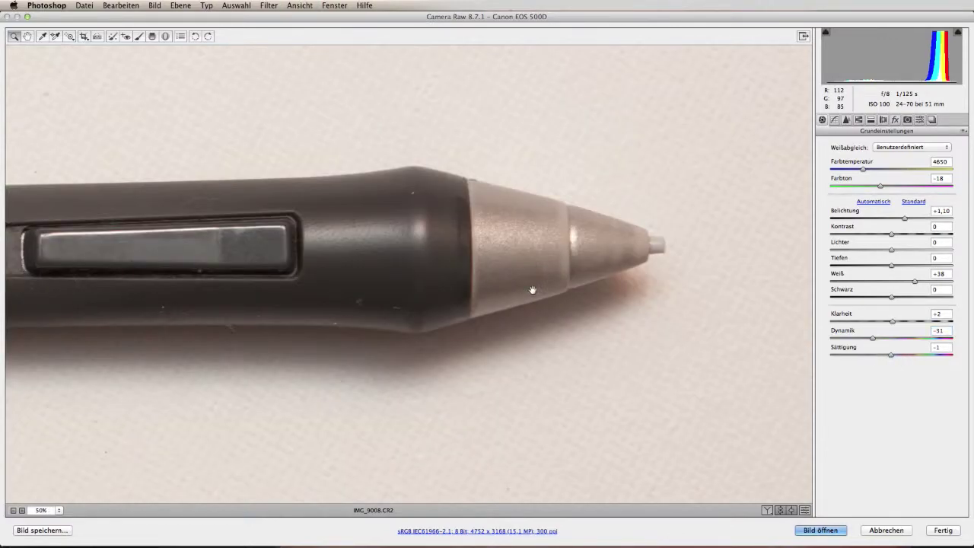
key(ctrl+minus)
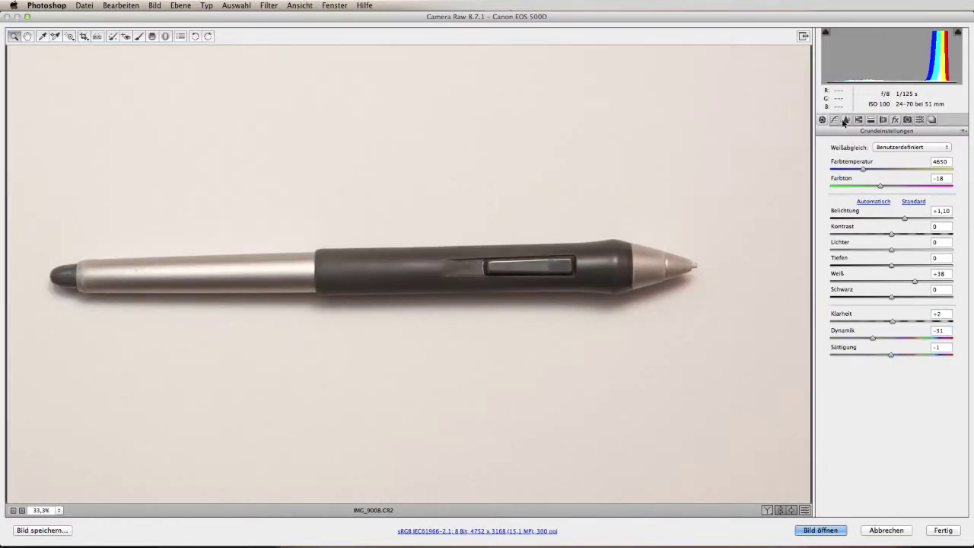
- In Details, set sharpening amount 41 and luminance noise reduction 8
click(845, 119)
drag(616, 244, 711, 319)
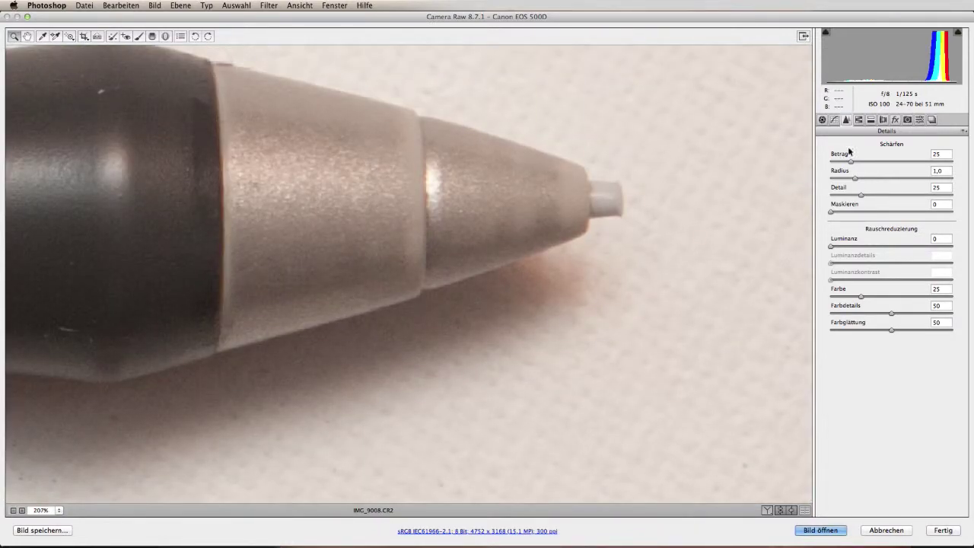
drag(851, 161, 864, 162)
drag(831, 245, 841, 246)
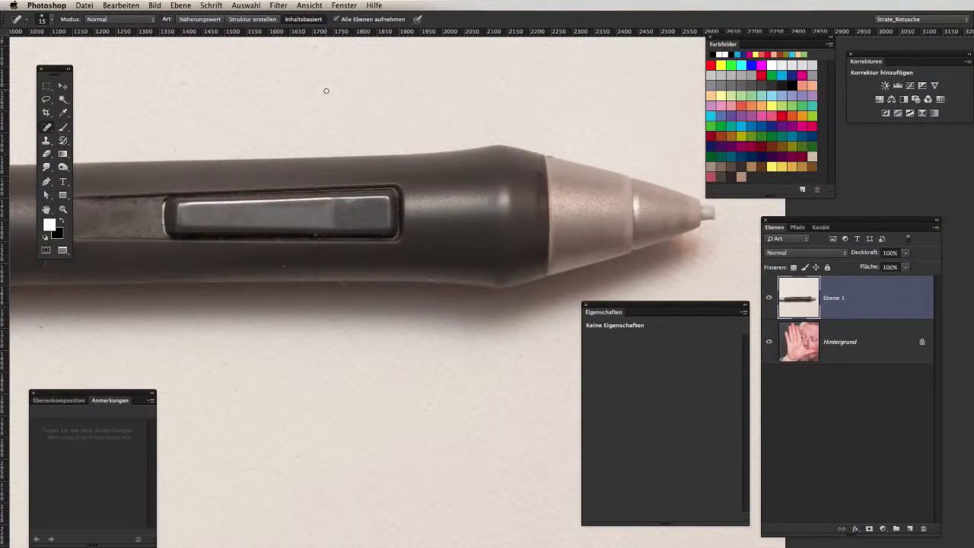
- Toggle Ebene 1 off and on to compare, then open Filter > Rauschfilter
scroll(325, 91, down, 2)
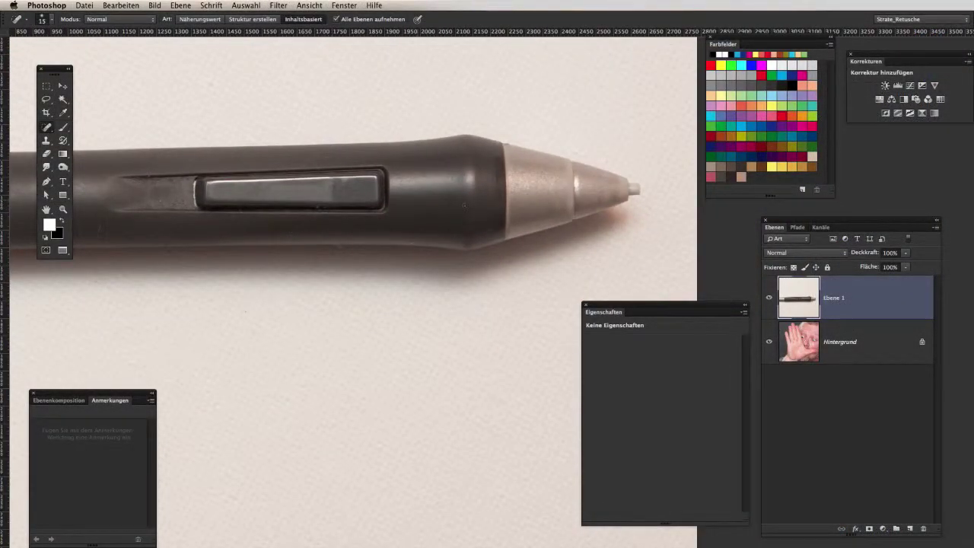
click(770, 300)
click(770, 300)
scroll(284, 184, up, 2)
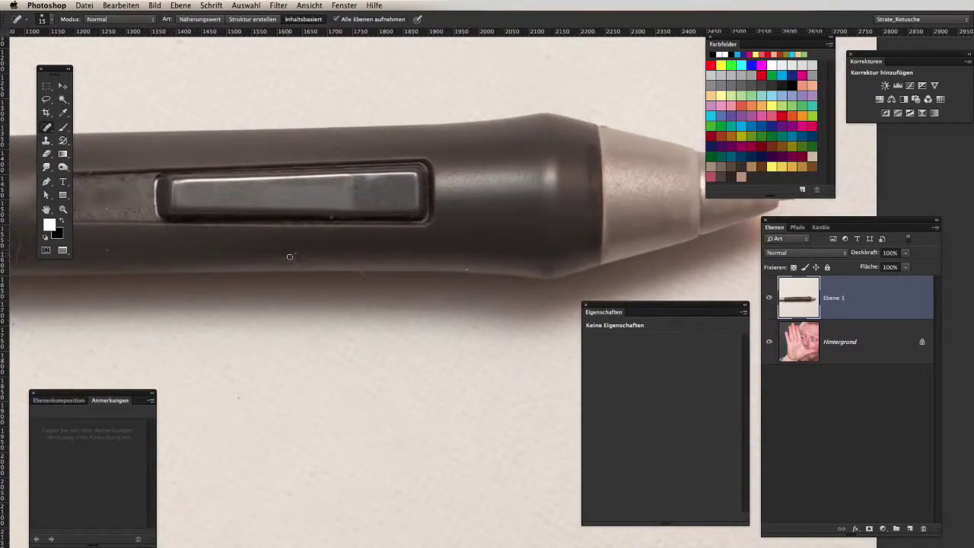
click(276, 5)
mouse_move(296, 125)
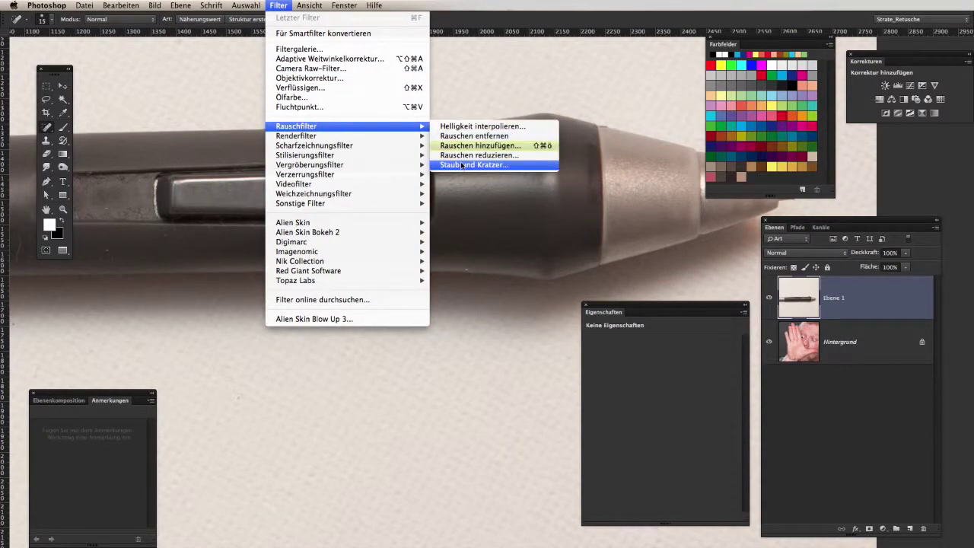
- Apply Staub und Kratzer to the pen layer with Radius 3 pixels and threshold 10
click(464, 165)
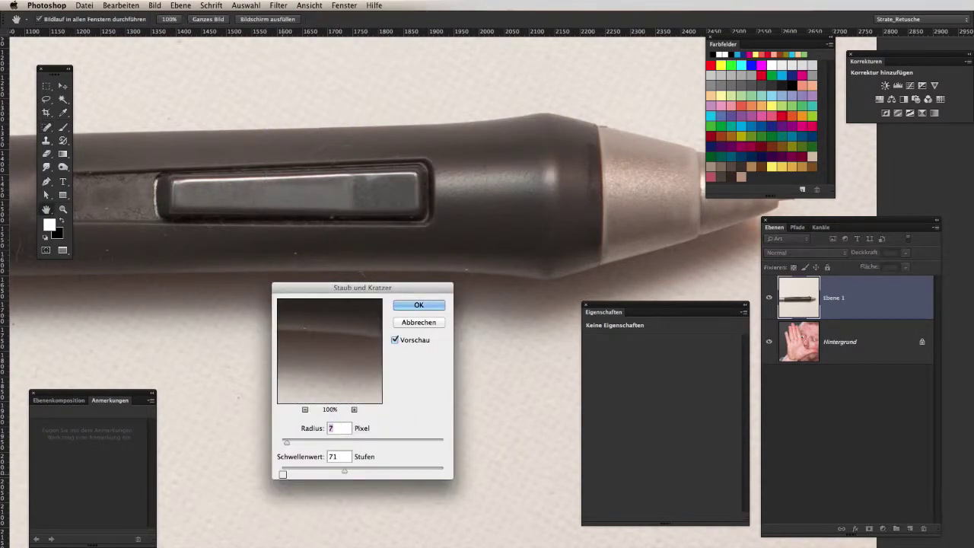
click(337, 473)
drag(337, 472, 272, 468)
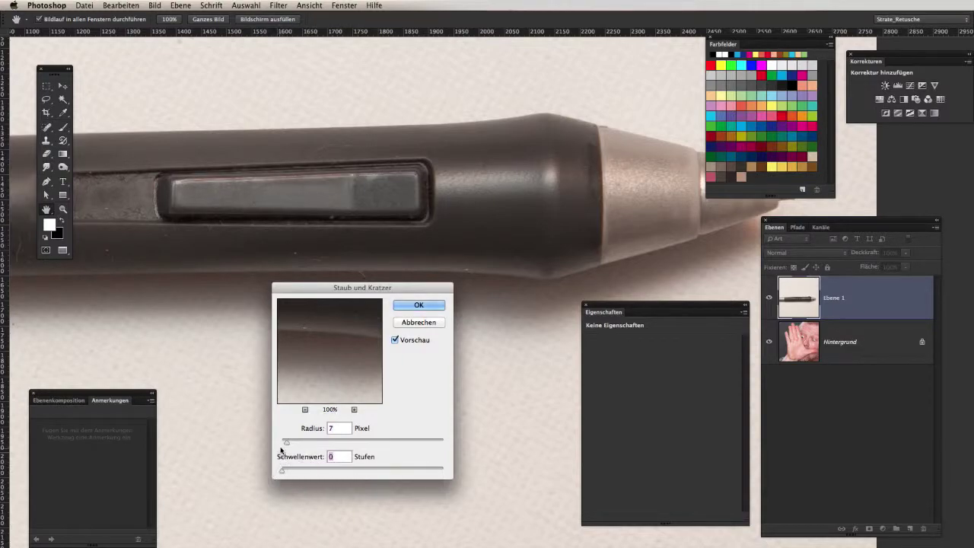
key(Up)
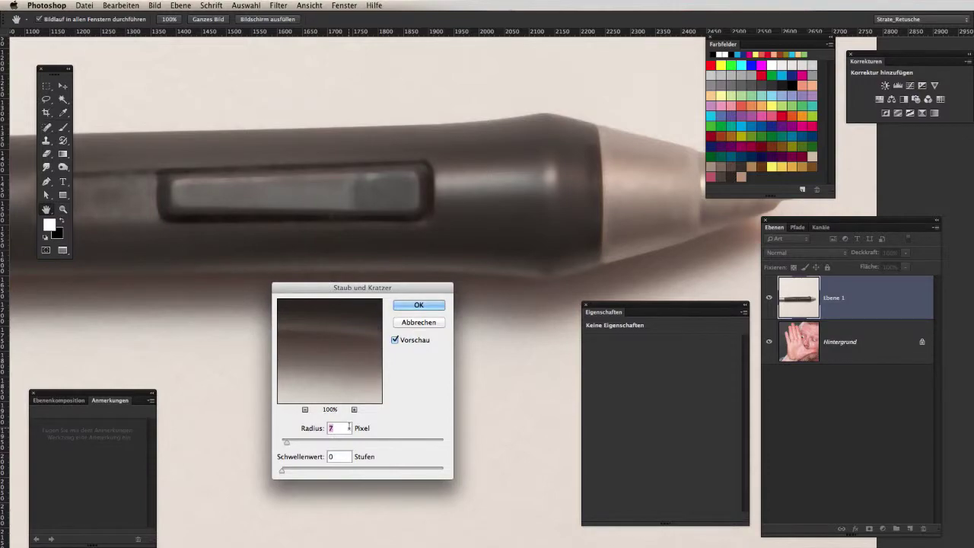
key(Down)
key(Down)
key(Down)
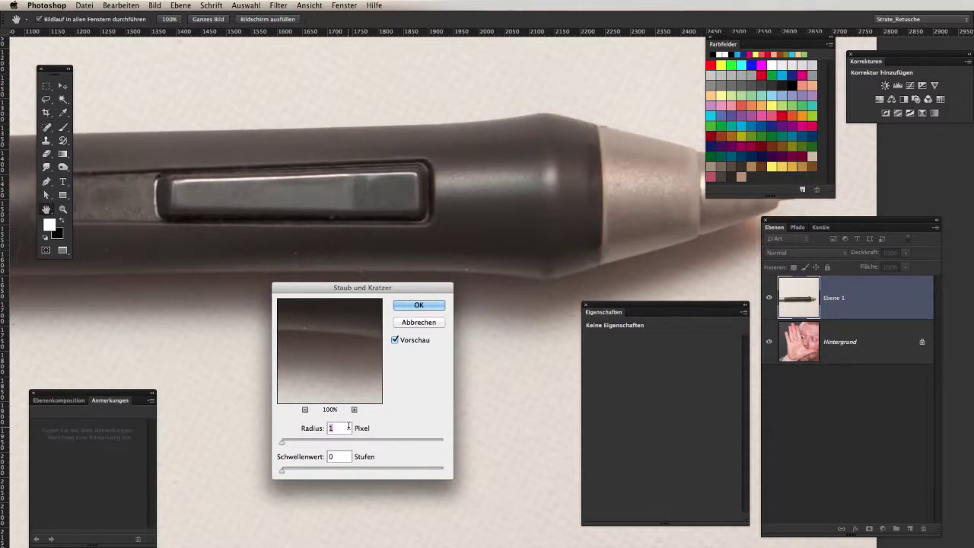
scroll(339, 255, up, 2)
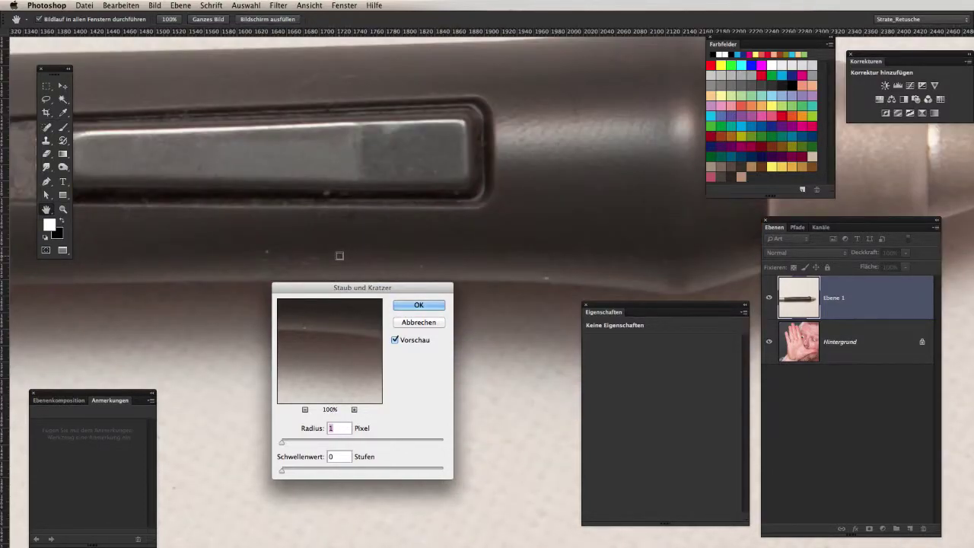
key(Up)
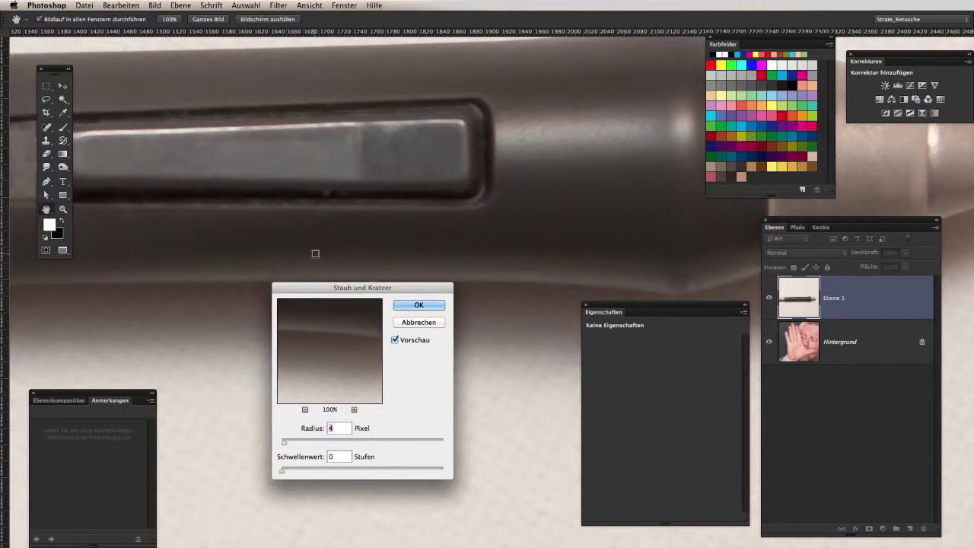
click(341, 455)
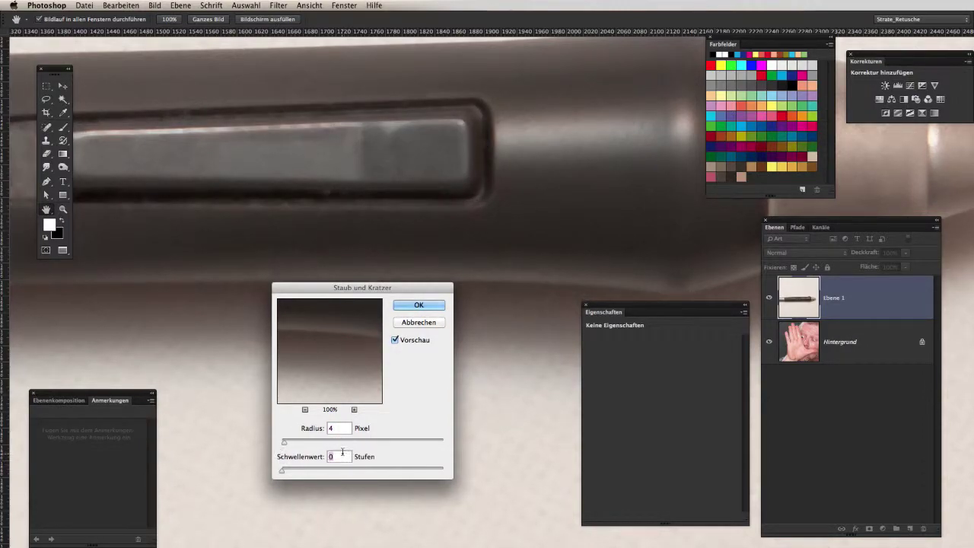
key(Up)
key(Up)
key(Up)
key(Up)
click(335, 429)
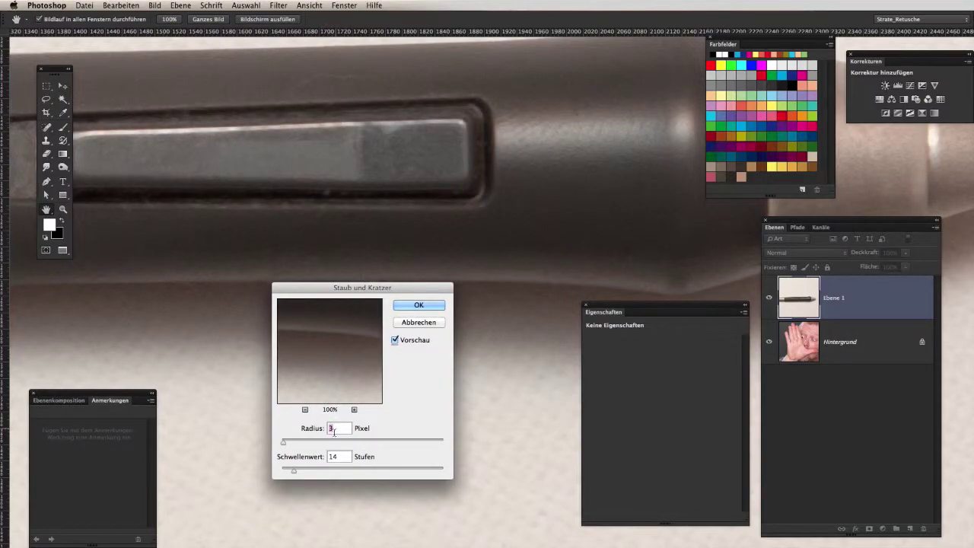
click(337, 457)
key(Down)
key(Down)
key(Down)
key(Down)
click(417, 306)
- Switch to the J tool and scroll to review the smoothed pen layer
key(j)
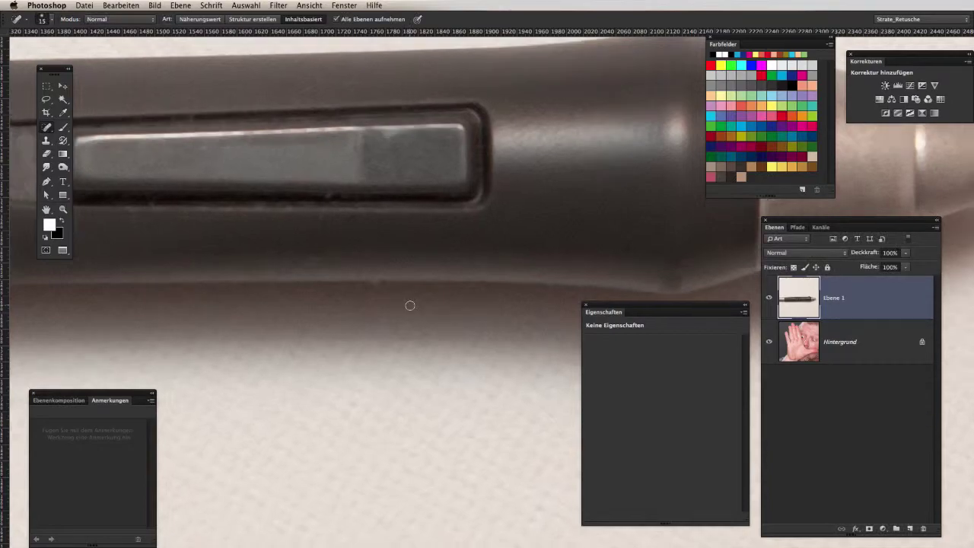
scroll(409, 304, down, 2)
scroll(409, 303, down, 2)
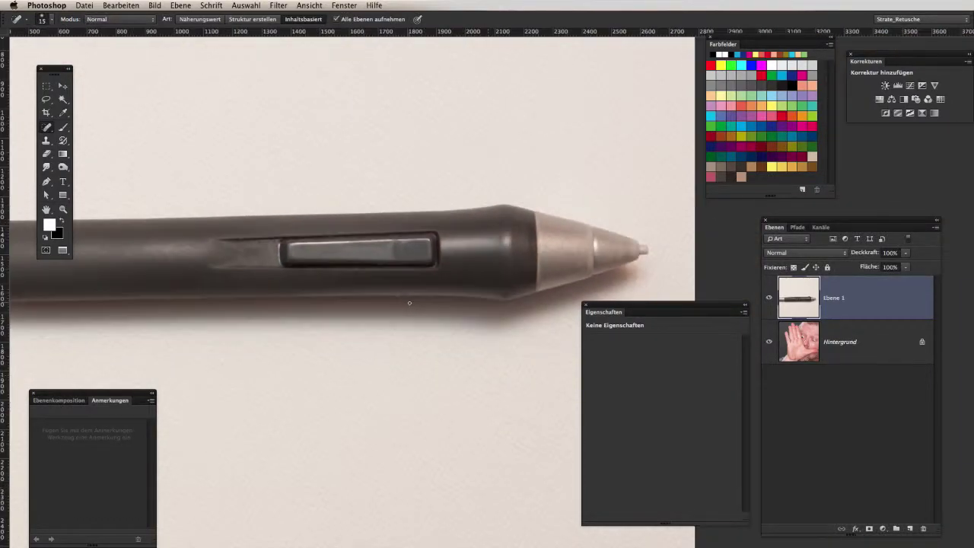
scroll(511, 245, up, 1)
scroll(507, 223, up, 1)
scroll(503, 198, up, 1)
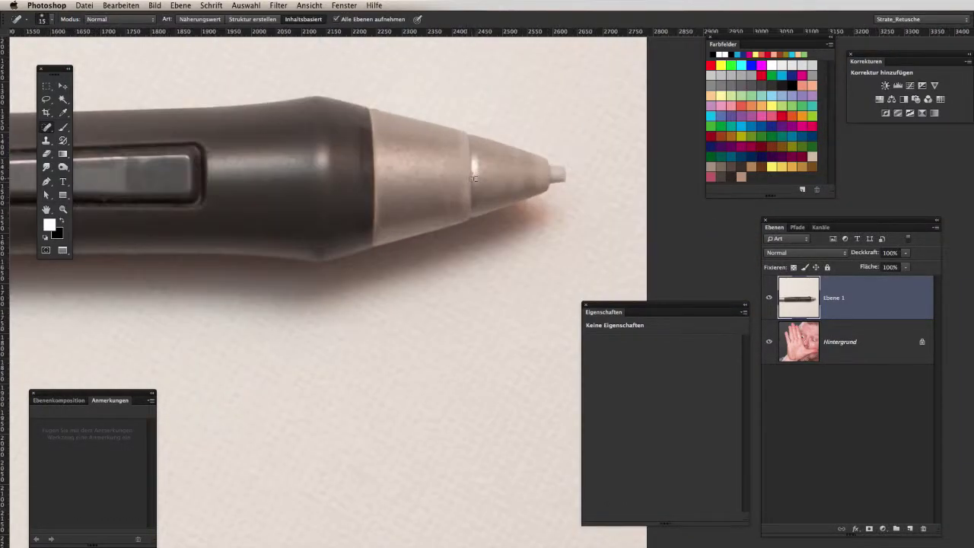
scroll(497, 175, up, 2)
scroll(497, 175, up, 1)
- Choose the Pen tool in Pfad mode and place anchors around the stylus tip
key(p)
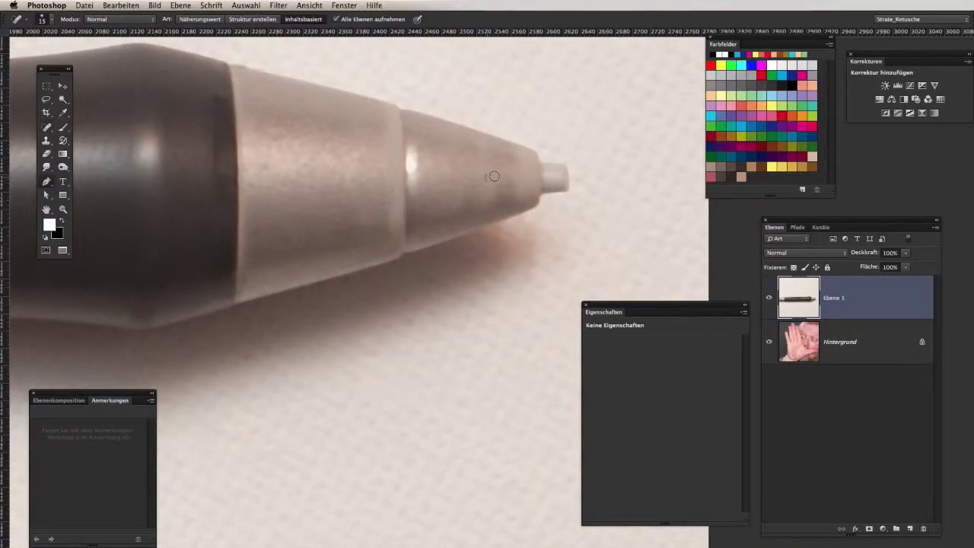
click(257, 19)
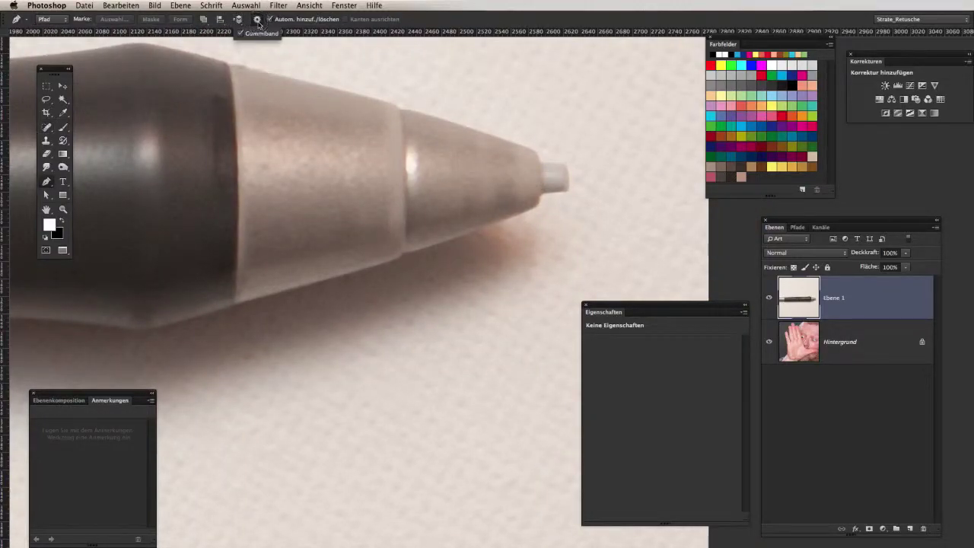
click(544, 169)
scroll(548, 168, up, 2)
scroll(552, 168, up, 2)
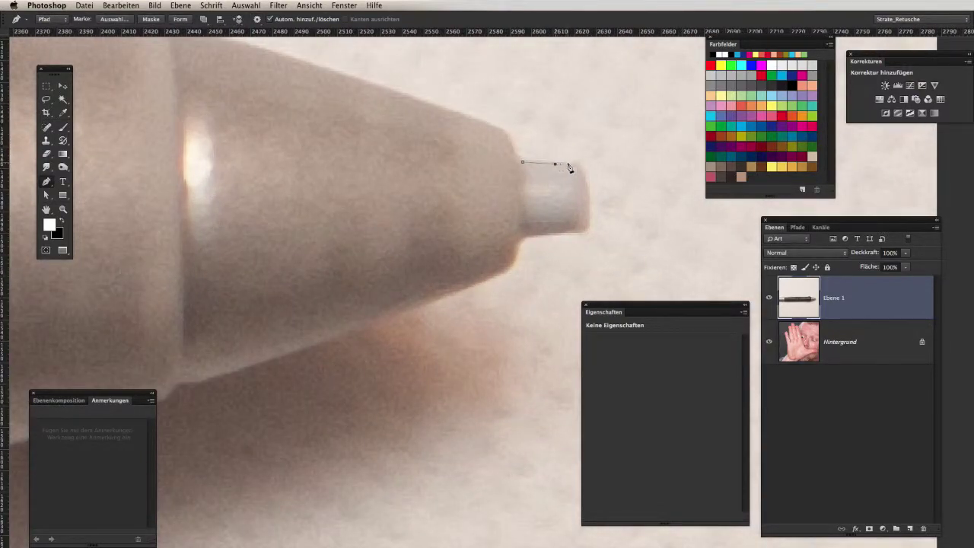
click(570, 162)
click(579, 161)
drag(585, 229, 575, 258)
alt+click(584, 229)
click(565, 233)
click(522, 237)
- Extend the path with anchors along the pen's lower edge
drag(499, 275, 477, 281)
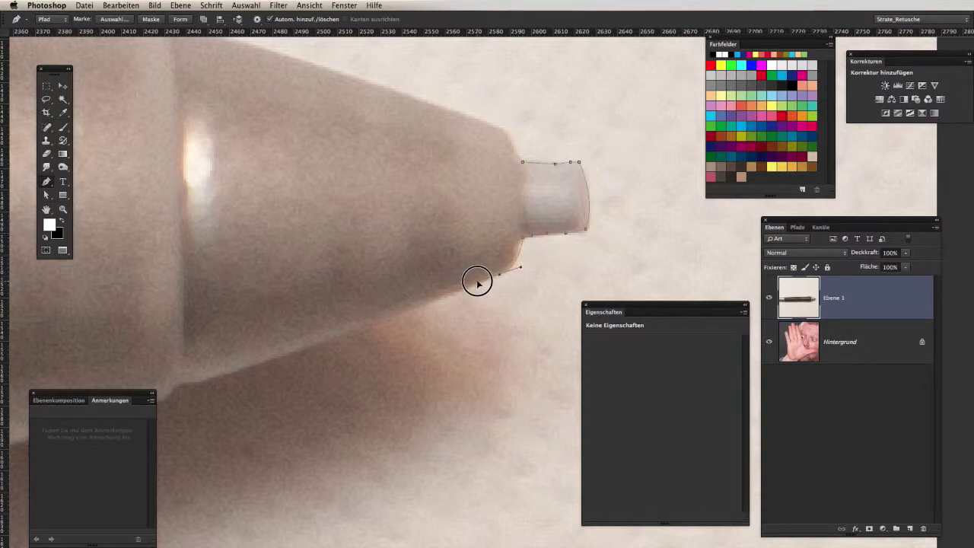
alt+click(499, 274)
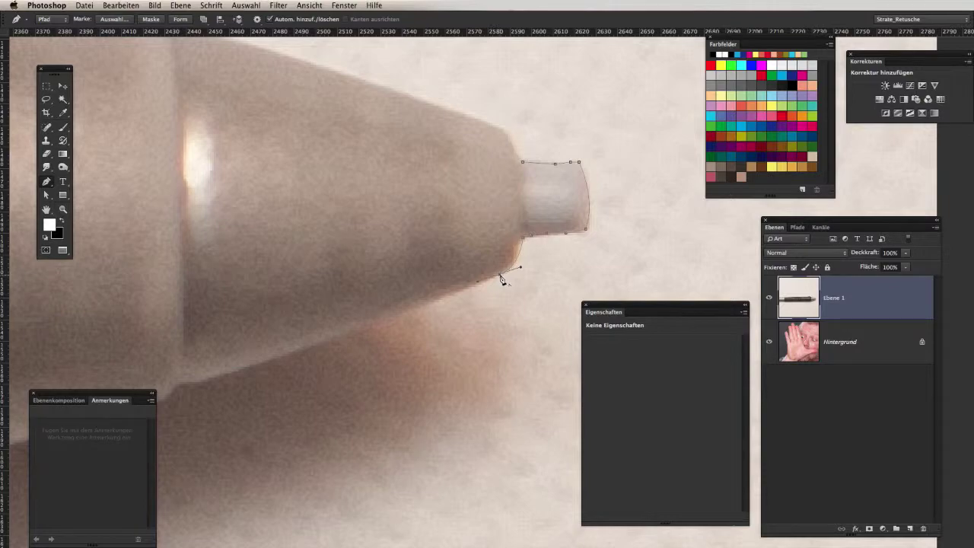
click(418, 306)
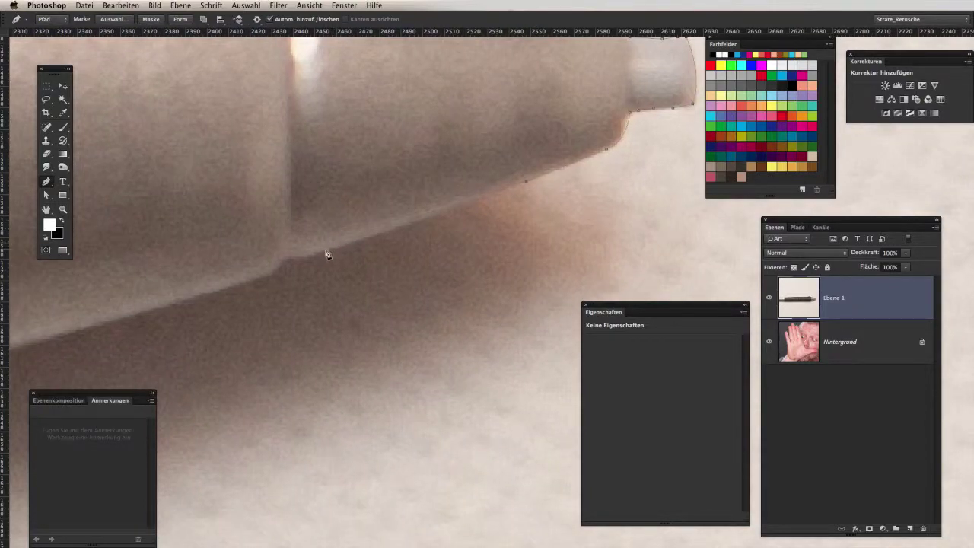
click(307, 257)
click(284, 258)
scroll(318, 278, left, 5)
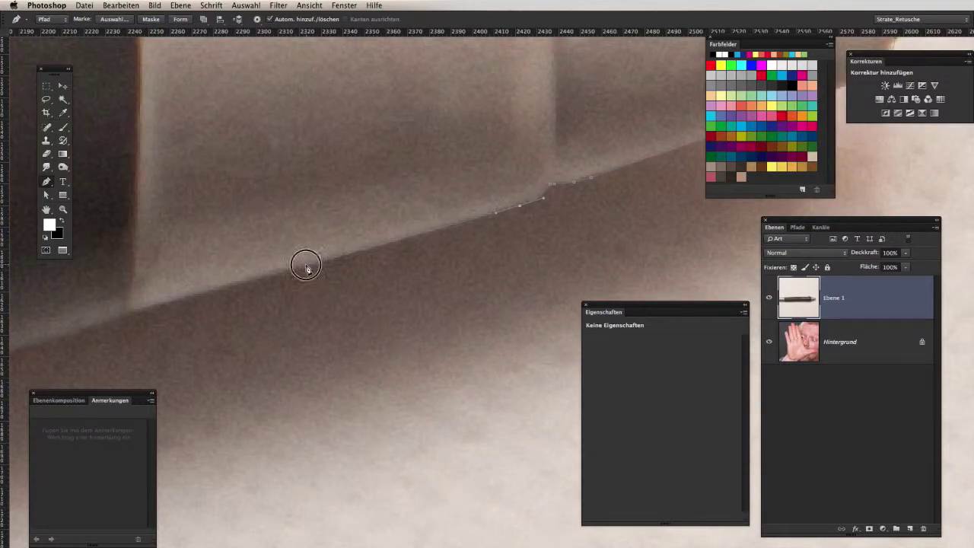
scroll(305, 265, left, 5)
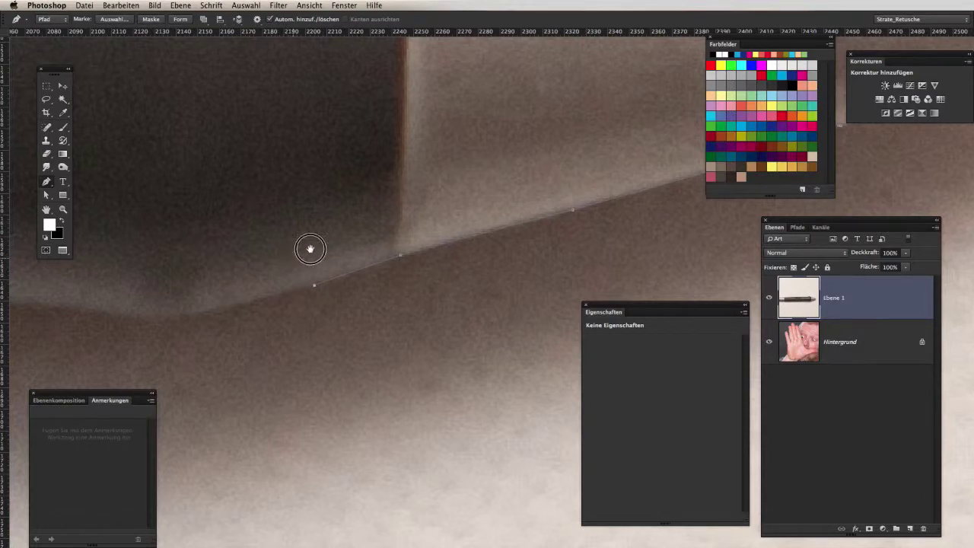
scroll(435, 207, down, 1)
scroll(436, 207, down, 2)
scroll(434, 203, down, 1)
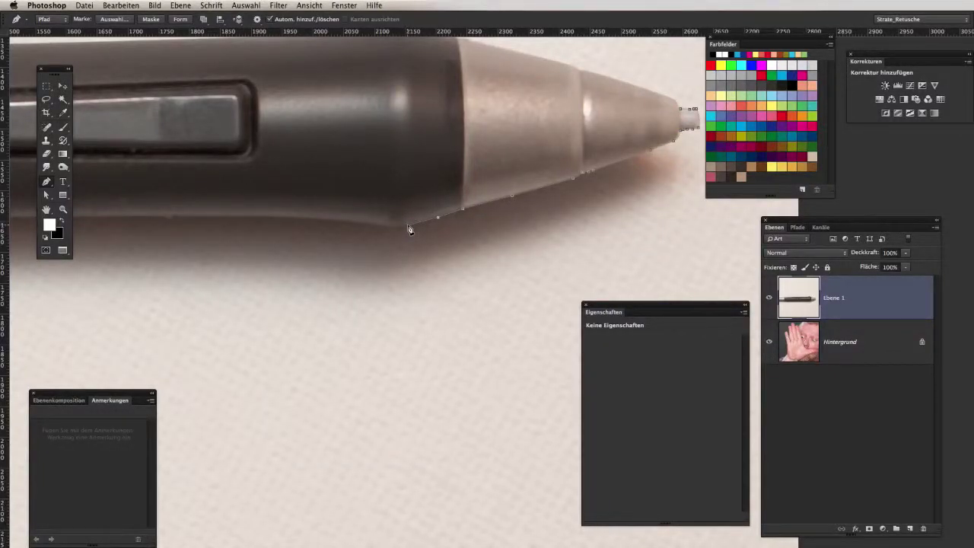
- Continue along the underside and curve the path around the pen's far end
drag(366, 223, 351, 222)
scroll(162, 216, left, 5)
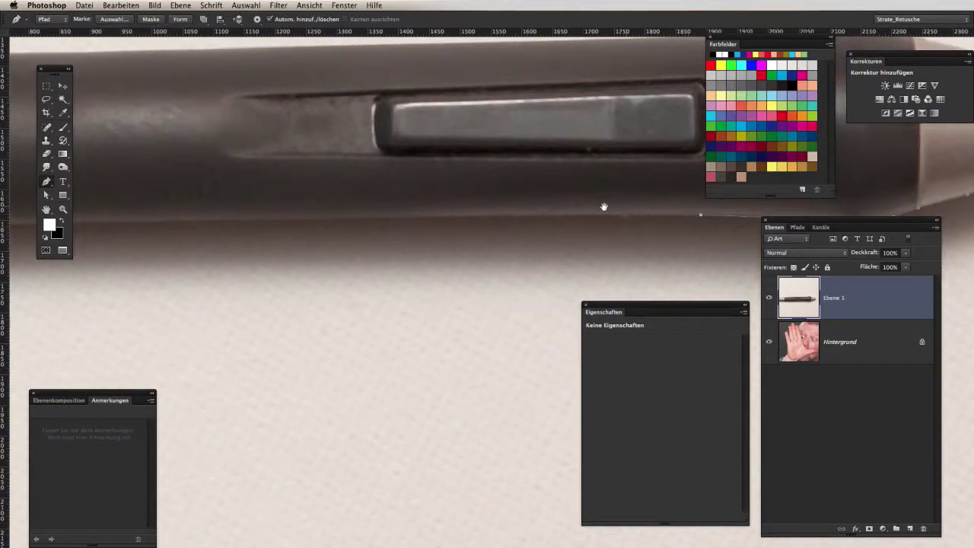
click(470, 216)
click(257, 223)
scroll(261, 224, left, 6)
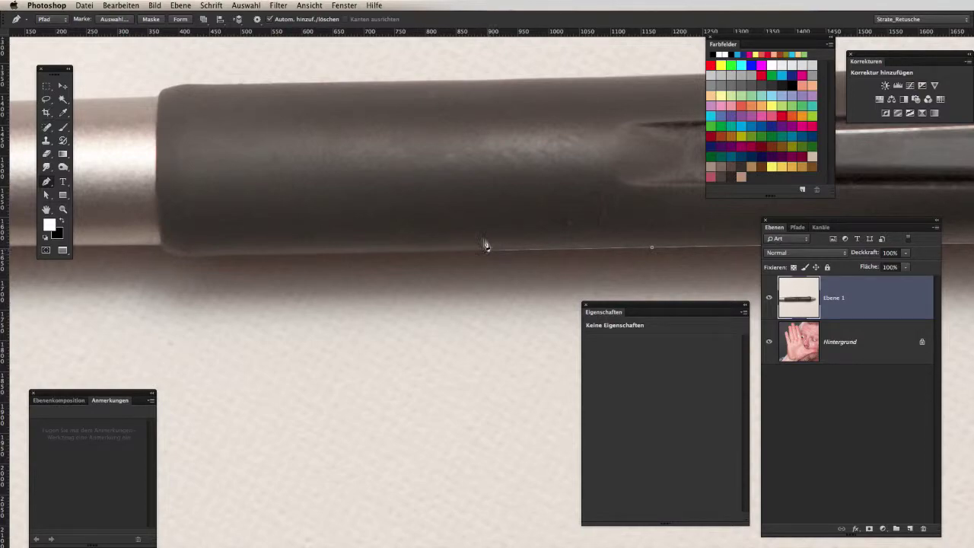
mouse_move(480, 83)
mouse_down()
mouse_move(569, 57)
mouse_move(588, 69)
mouse_up()
scroll(570, 57, up, 3)
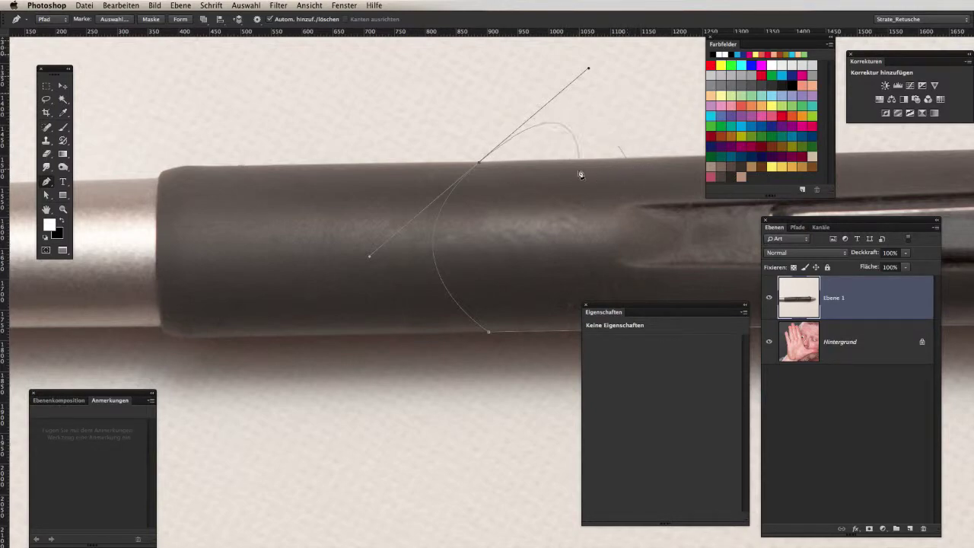
alt+click(480, 164)
drag(528, 172, 232, 171)
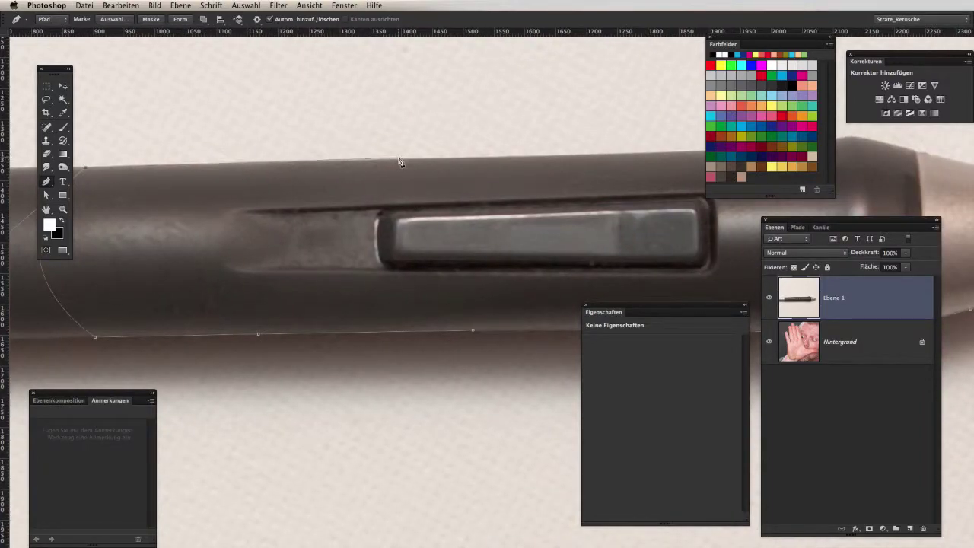
scroll(401, 163, right, 10)
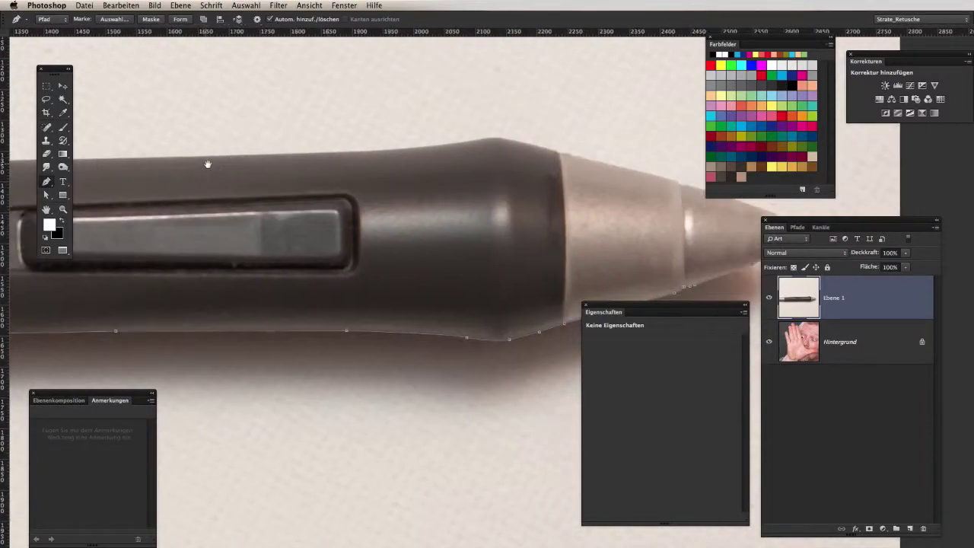
- Trace the path along the pen's top edge, over the grip's crest and beyond
click(297, 154)
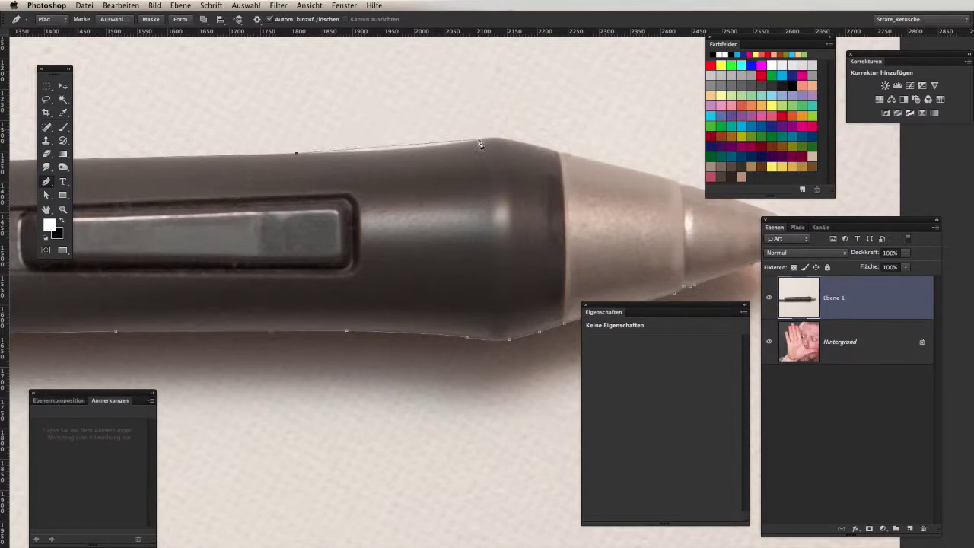
scroll(362, 157, up, 2)
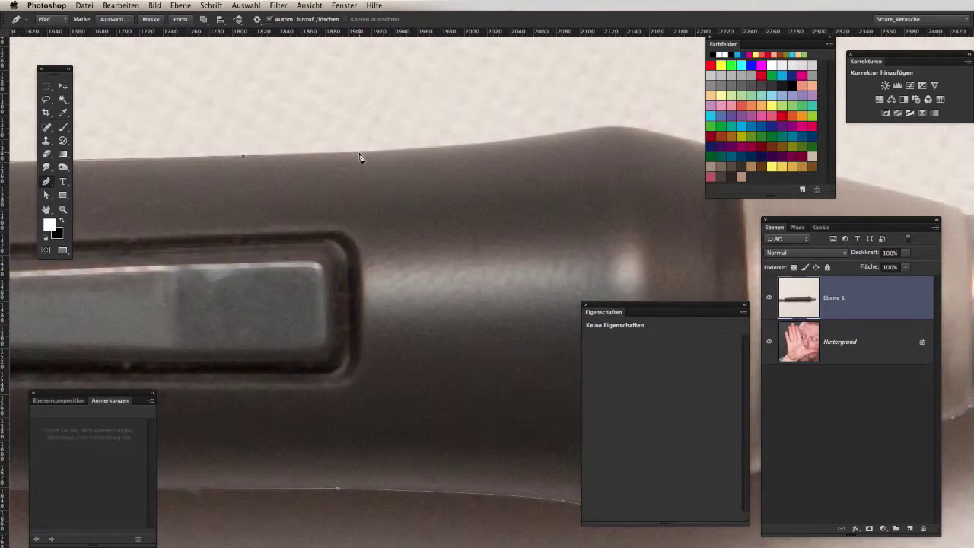
click(359, 152)
click(584, 128)
drag(607, 132, 288, 142)
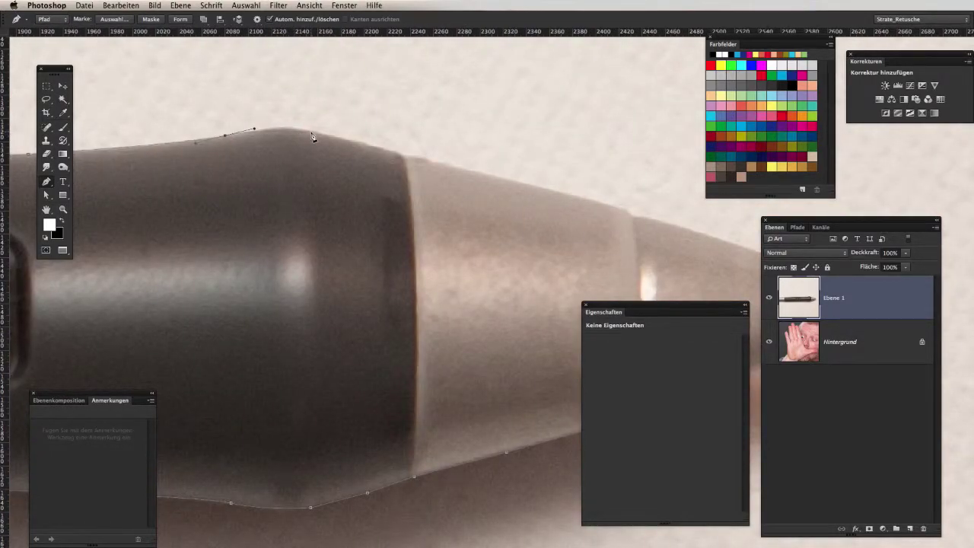
drag(289, 123, 309, 131)
mouse_move(404, 155)
mouse_down()
mouse_move(408, 165)
mouse_move(431, 161)
mouse_up()
scroll(426, 166, right, 5)
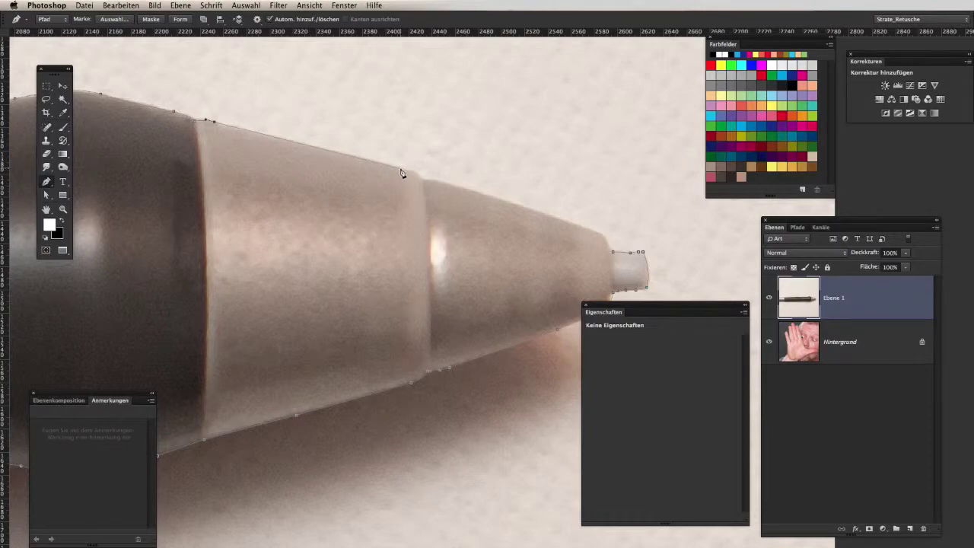
drag(423, 181, 426, 188)
drag(451, 184, 464, 188)
- Shape and close the path around the tapered tip and small nozzle
drag(570, 224, 342, 118)
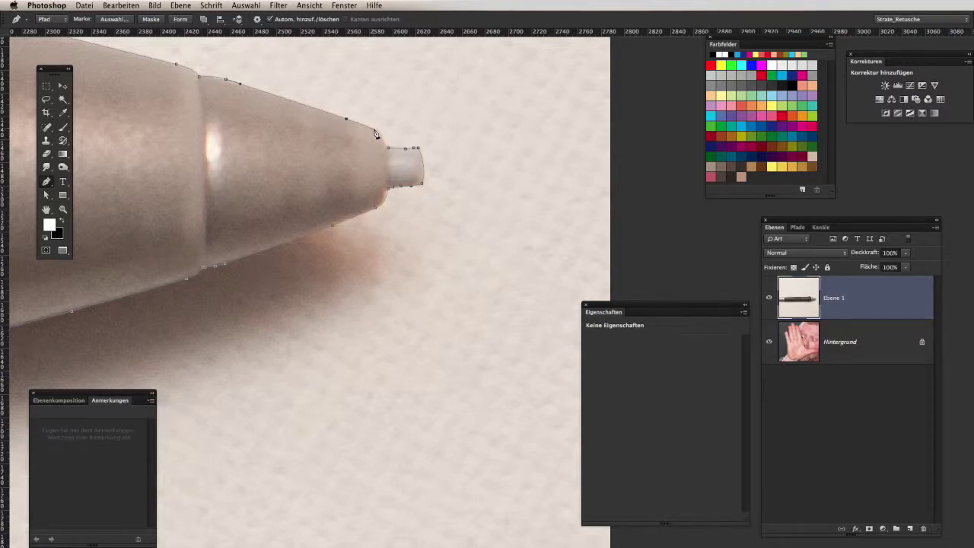
drag(389, 153, 396, 166)
ctrl+click(372, 129)
scroll(383, 142, up, 2)
drag(387, 145, 386, 153)
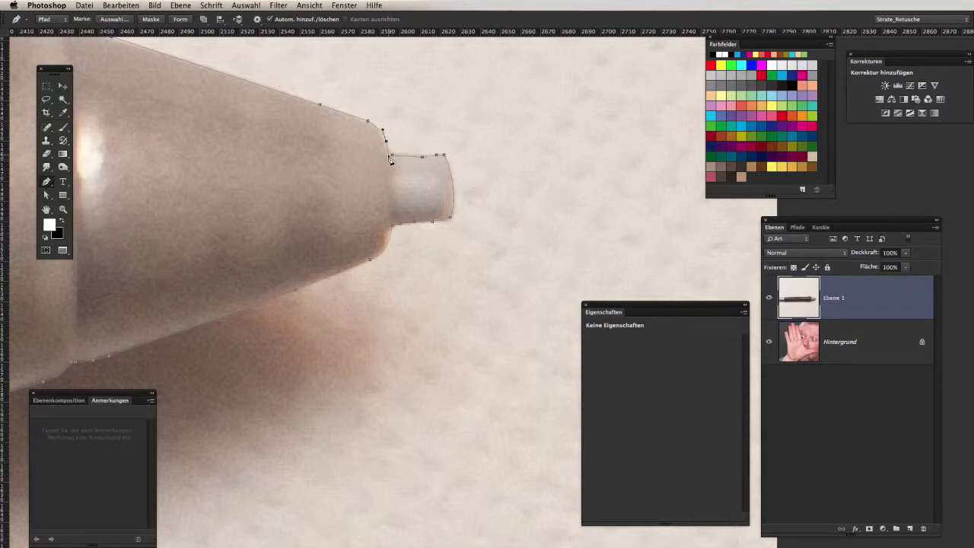
drag(394, 159, 399, 158)
scroll(399, 158, down, 2)
scroll(348, 163, down, 2)
scroll(456, 180, down, 3)
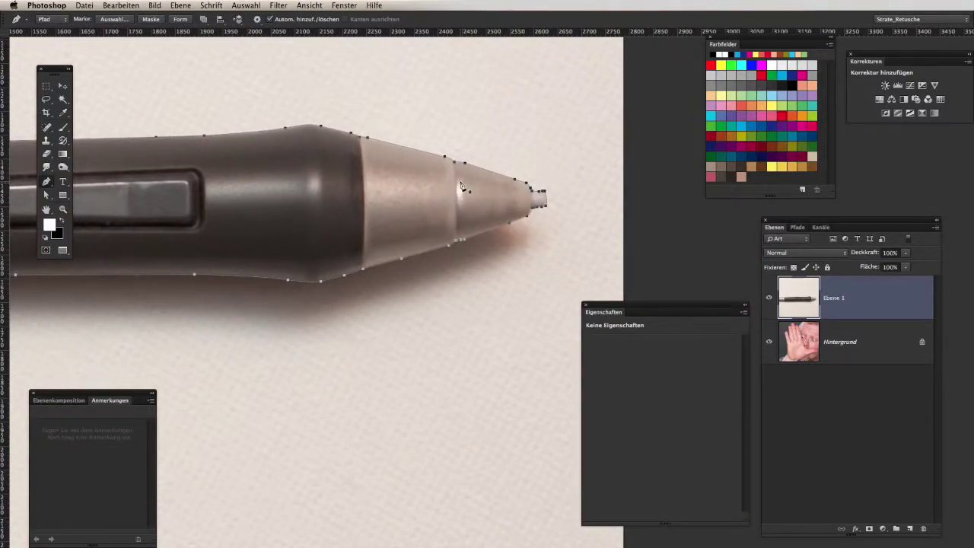
scroll(554, 211, up, 1)
scroll(537, 206, up, 3)
key(a)
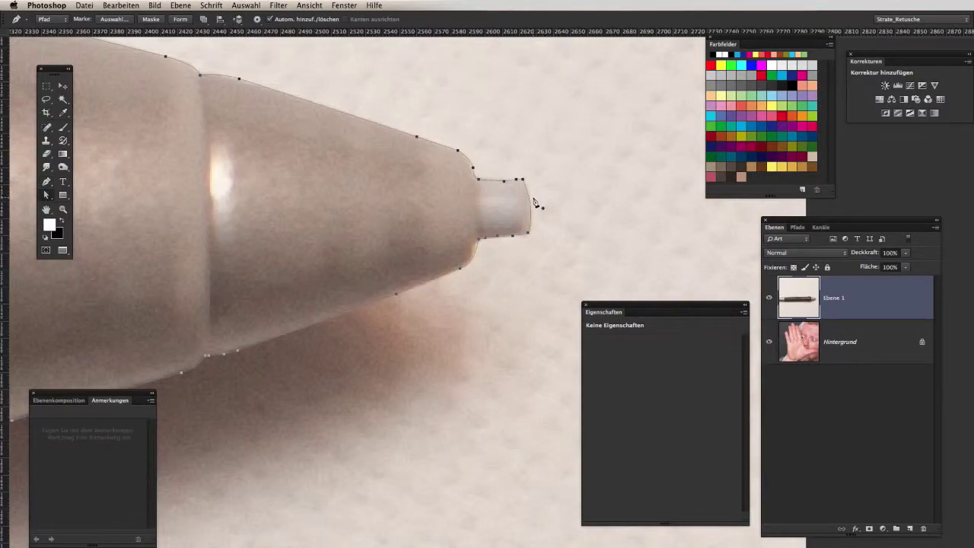
mouse_move(437, 265)
mouse_down()
mouse_move(441, 228)
mouse_move(480, 207)
mouse_up()
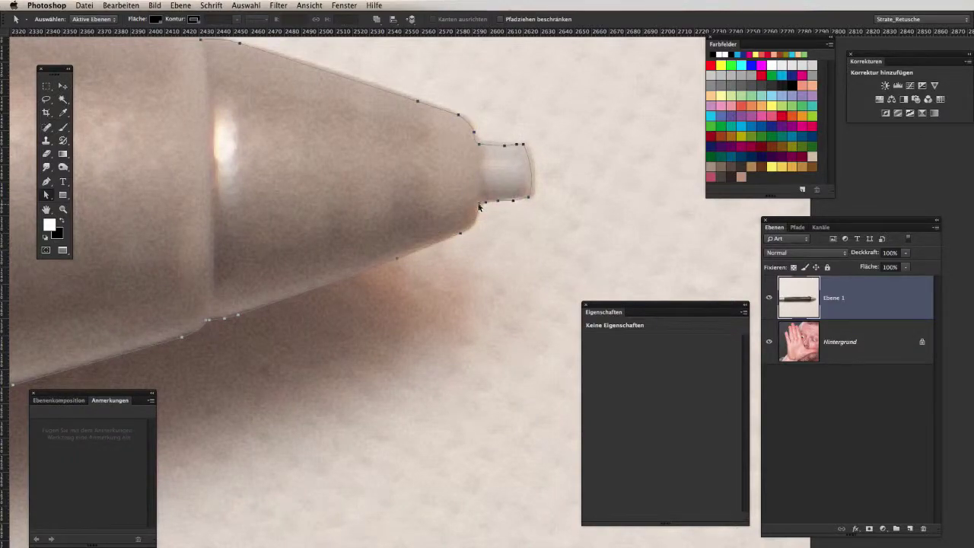
- Undo the accidental path shift and refine anchors along the nozzle and the pen's lower edge
key(ctrl+z)
click(480, 205)
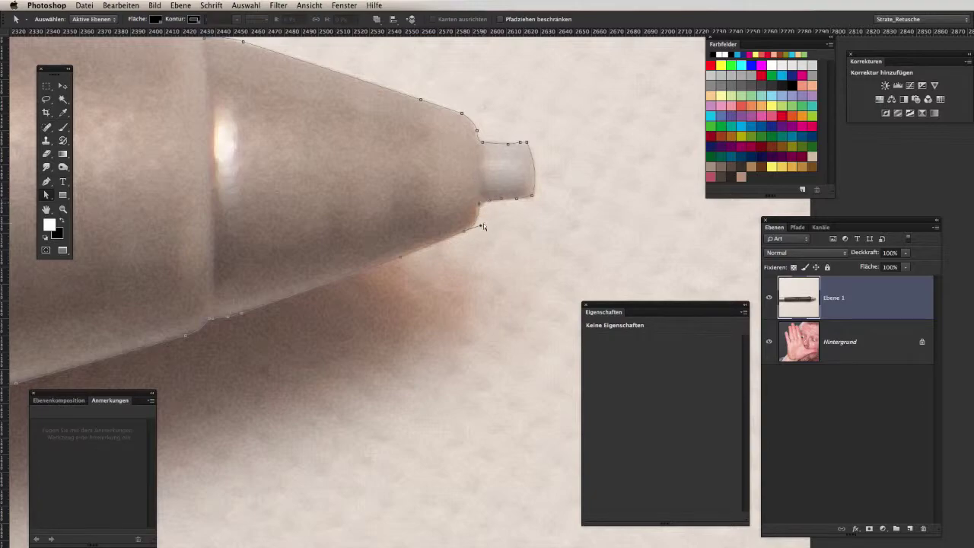
click(480, 225)
click(478, 203)
drag(404, 225, 567, 122)
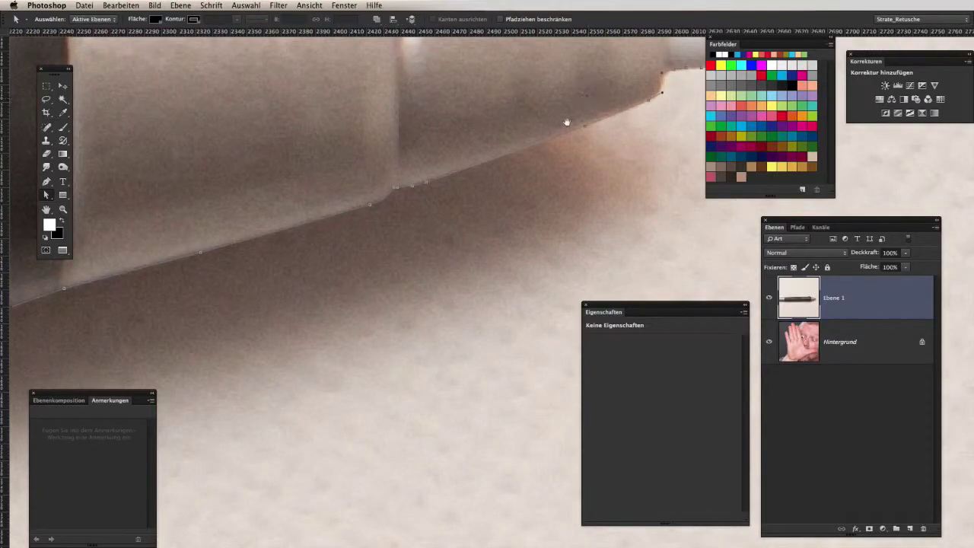
click(424, 184)
drag(350, 194, 525, 122)
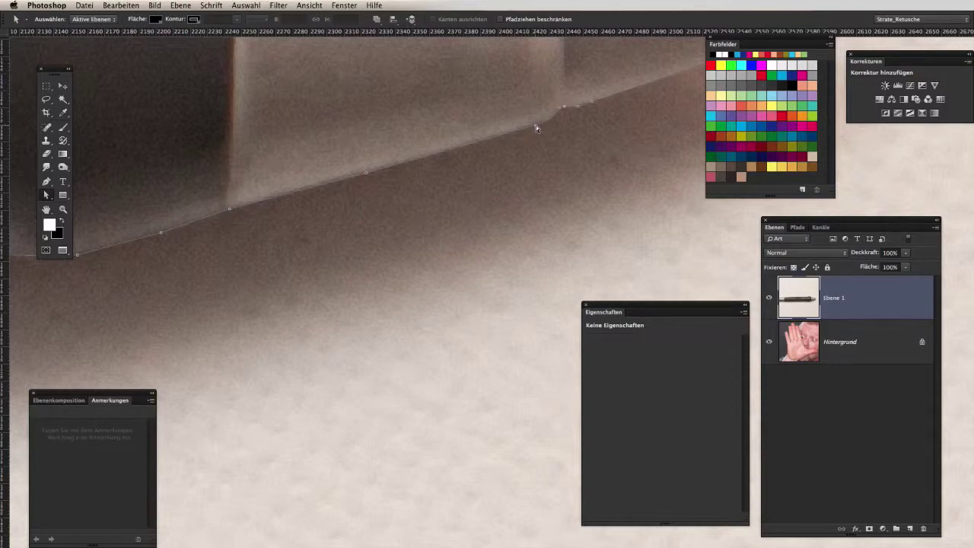
click(535, 126)
drag(367, 176, 593, 82)
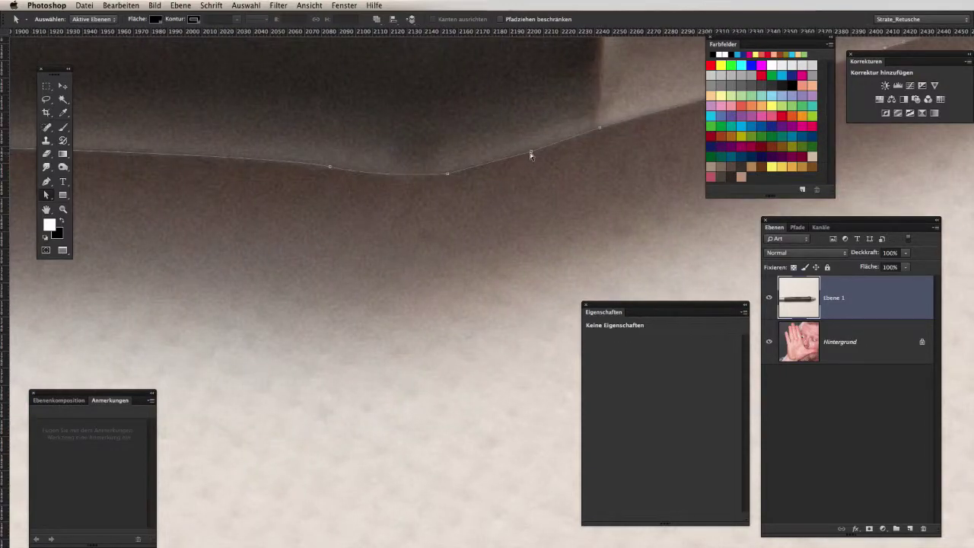
drag(531, 156, 531, 150)
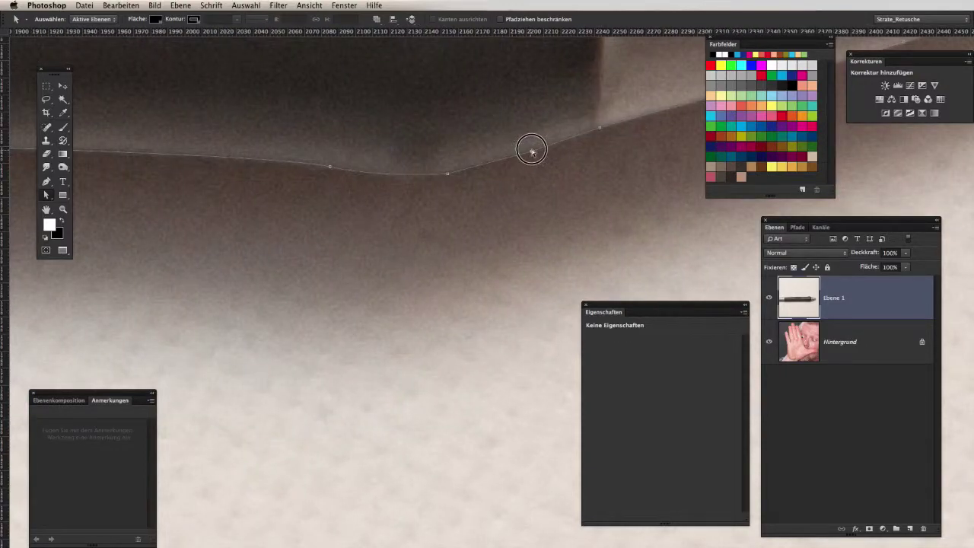
click(449, 175)
- Refine the path anchors along the pen's top edge, tapered tip and nozzle corner
scroll(457, 167, left, 5)
scroll(357, 158, left, 5)
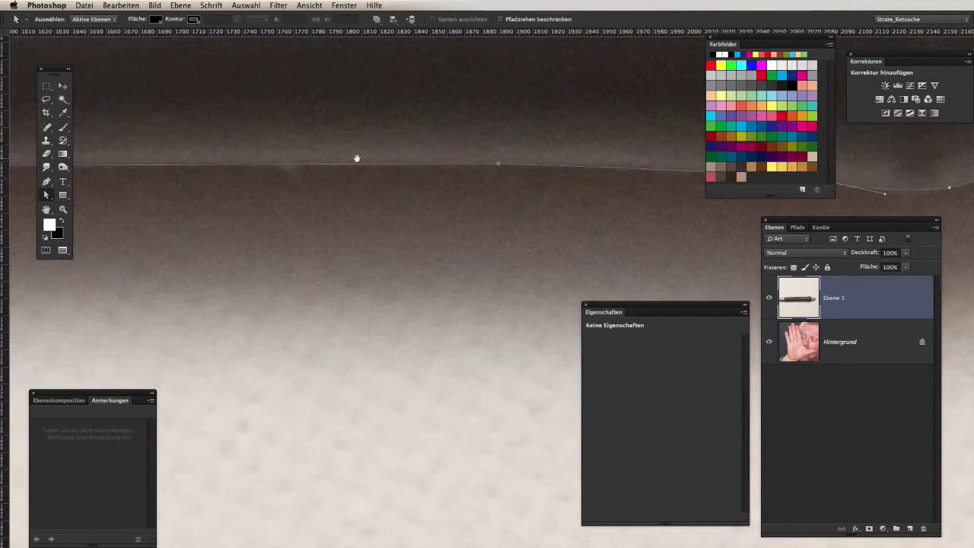
mouse_move(291, 205)
mouse_down()
mouse_move(580, 201)
mouse_move(271, 165)
mouse_up()
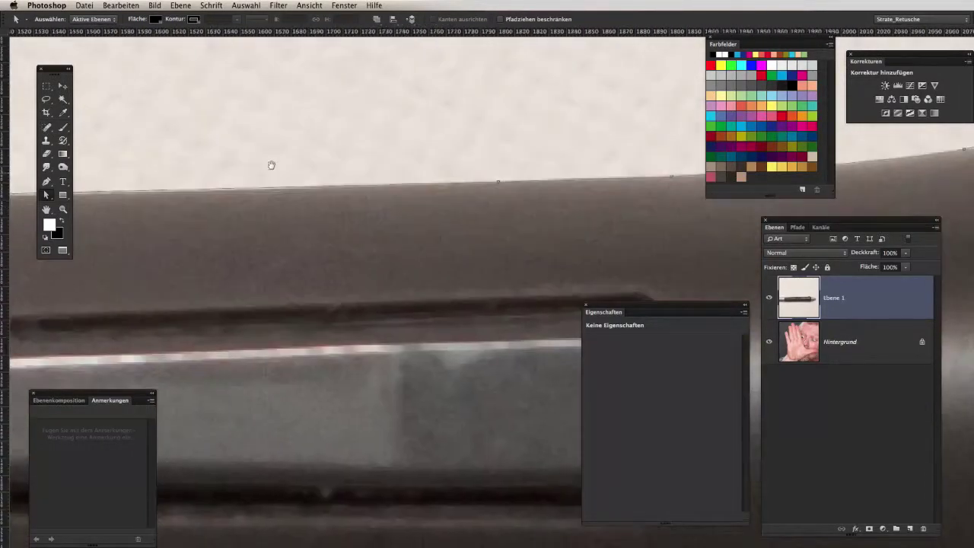
scroll(271, 165, right, 5)
scroll(419, 208, right, 5)
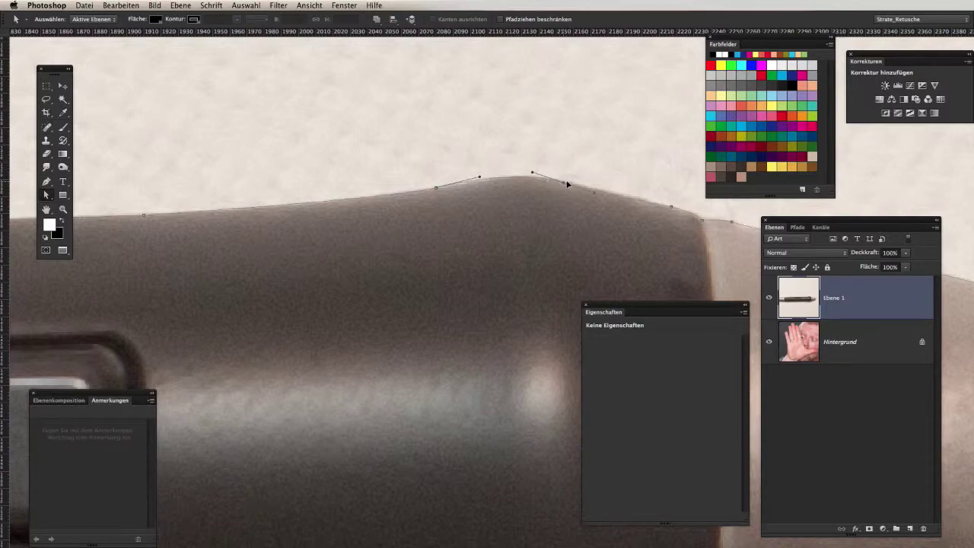
drag(618, 209, 322, 179)
drag(419, 209, 338, 158)
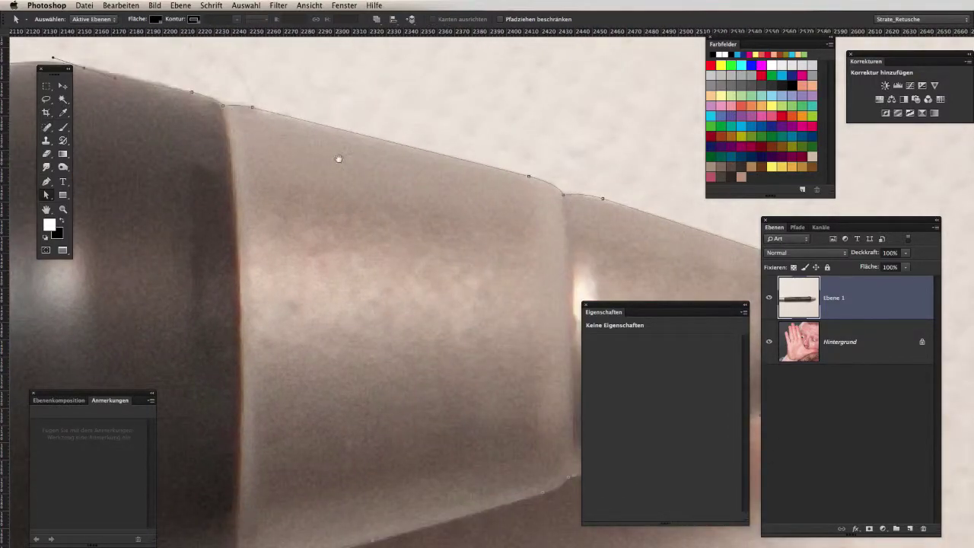
click(254, 108)
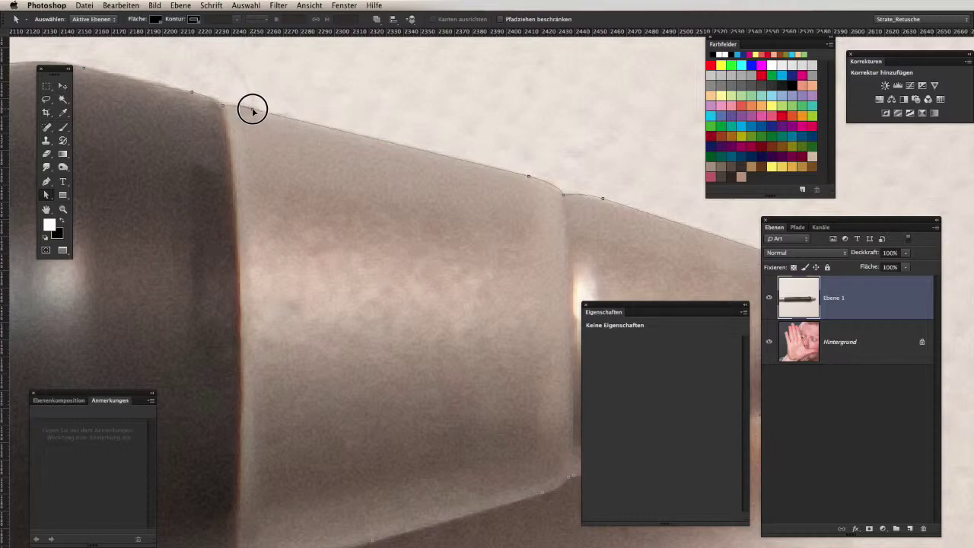
drag(256, 110, 210, 139)
click(272, 80)
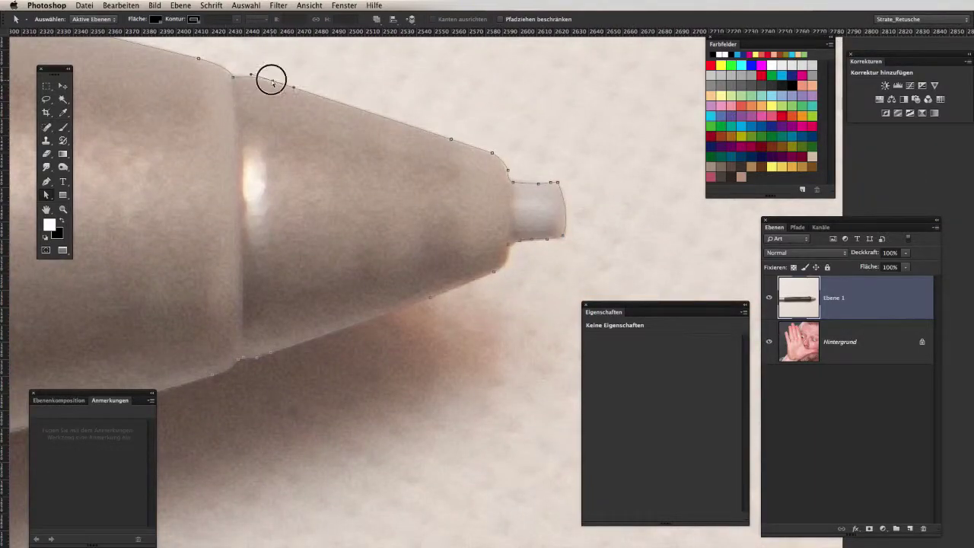
drag(383, 174, 327, 136)
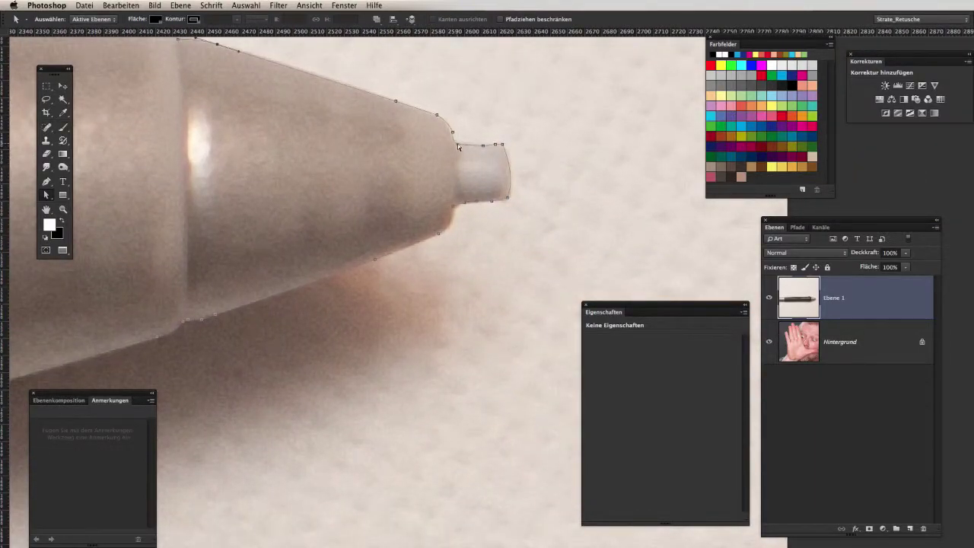
click(452, 132)
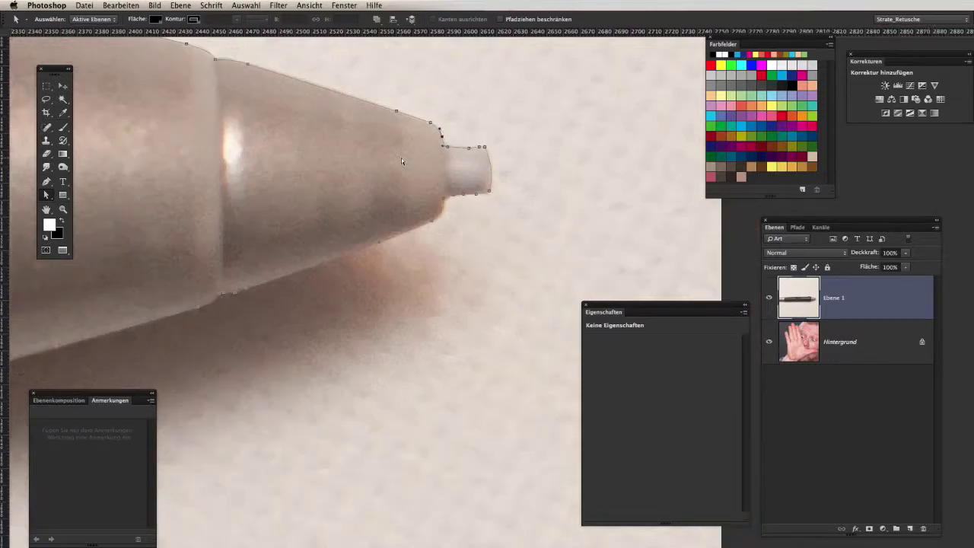
scroll(401, 158, down, 5)
scroll(431, 212, up, 2)
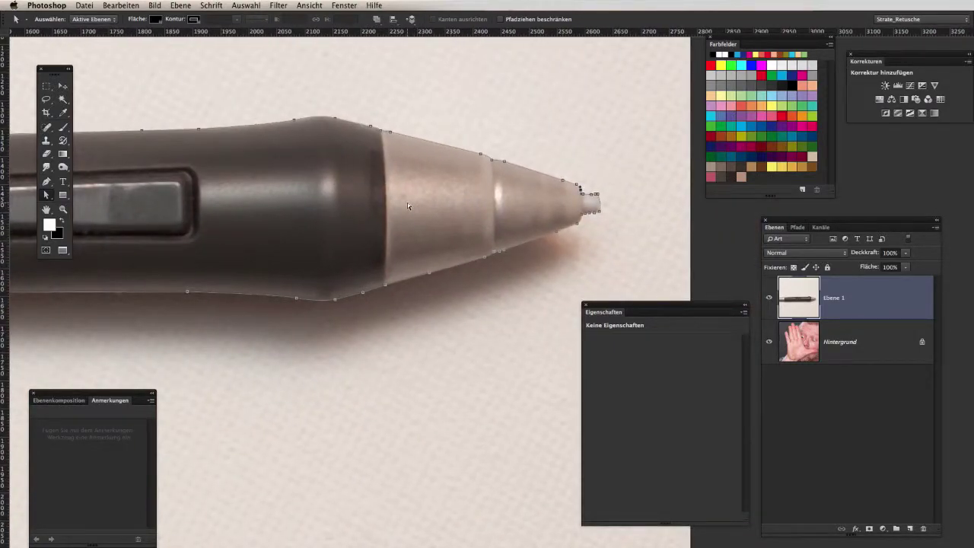
- Load the pen path as a selection, feather it 0.3 px, and mask Ebene 1
key(ctrl+Return)
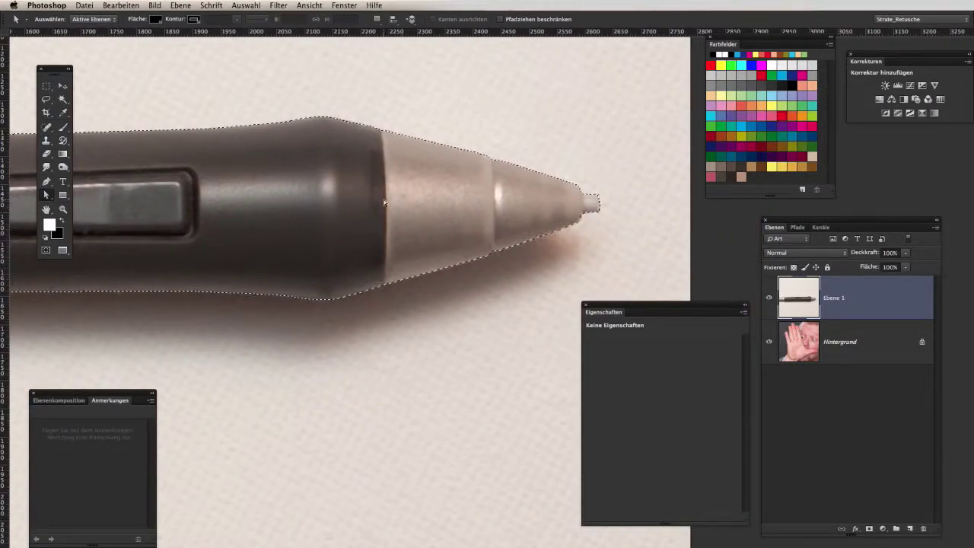
scroll(384, 199, down, 3)
scroll(479, 200, up, 1)
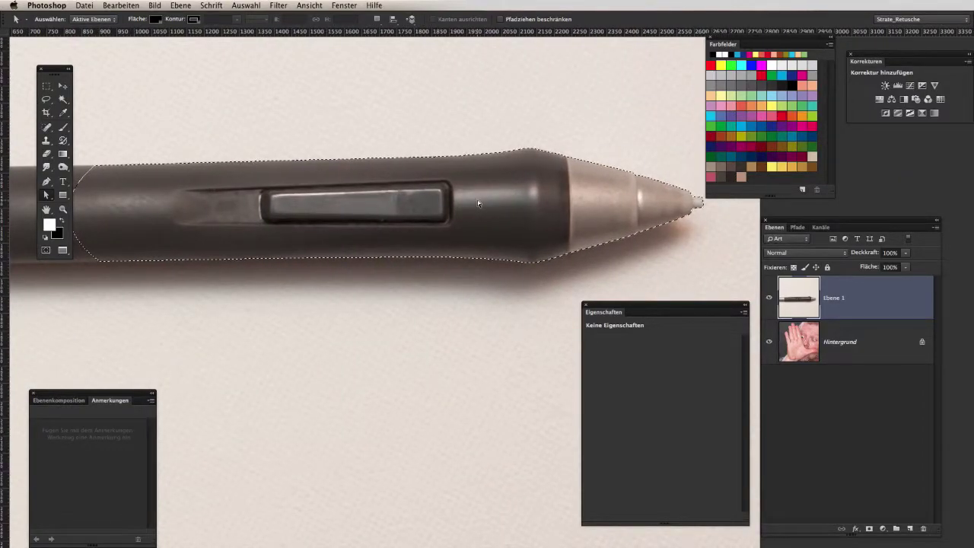
key(ctrl+alt+r)
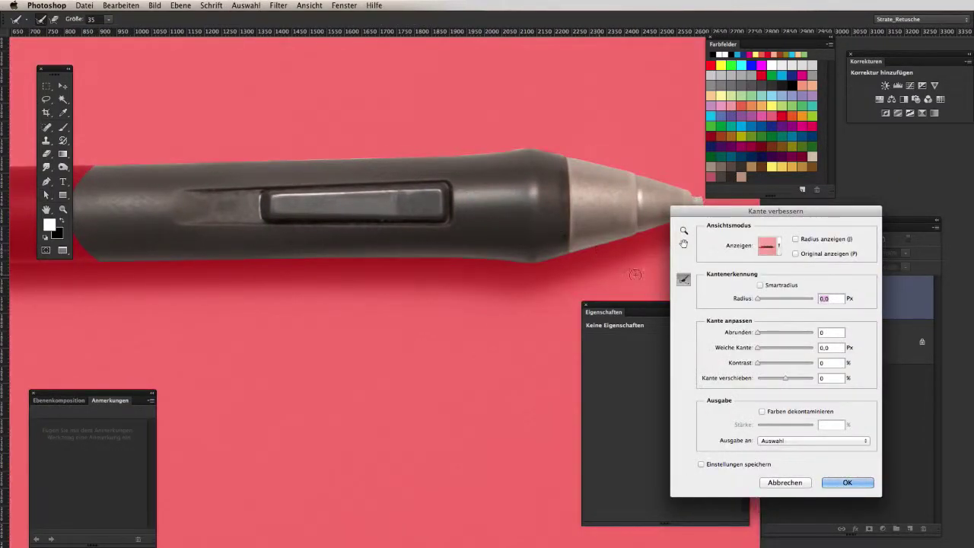
drag(759, 347, 760, 348)
click(845, 480)
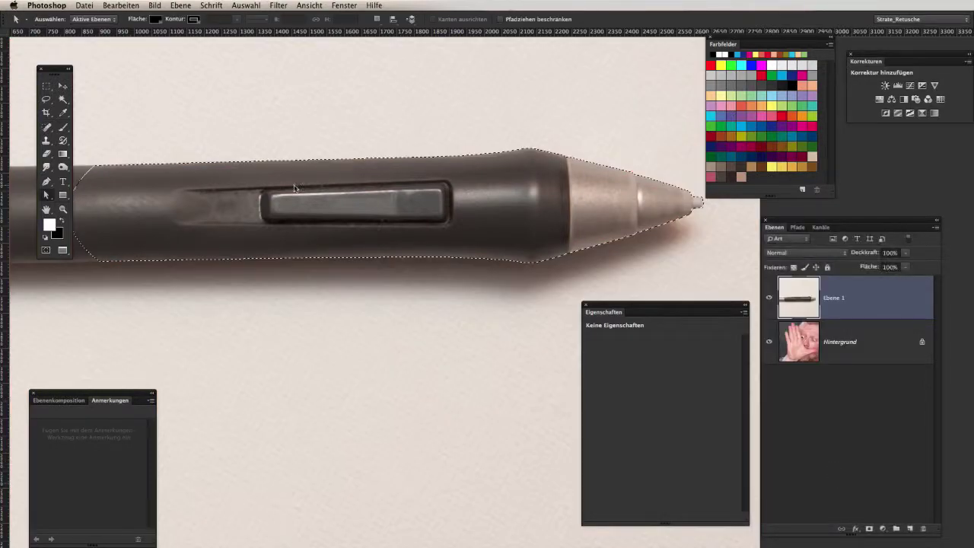
click(869, 529)
- Shift the Ebene 1 mask edge to -49% in Refine Mask, then apply the layer mask
scroll(388, 196, down, 2)
scroll(388, 196, up, 1)
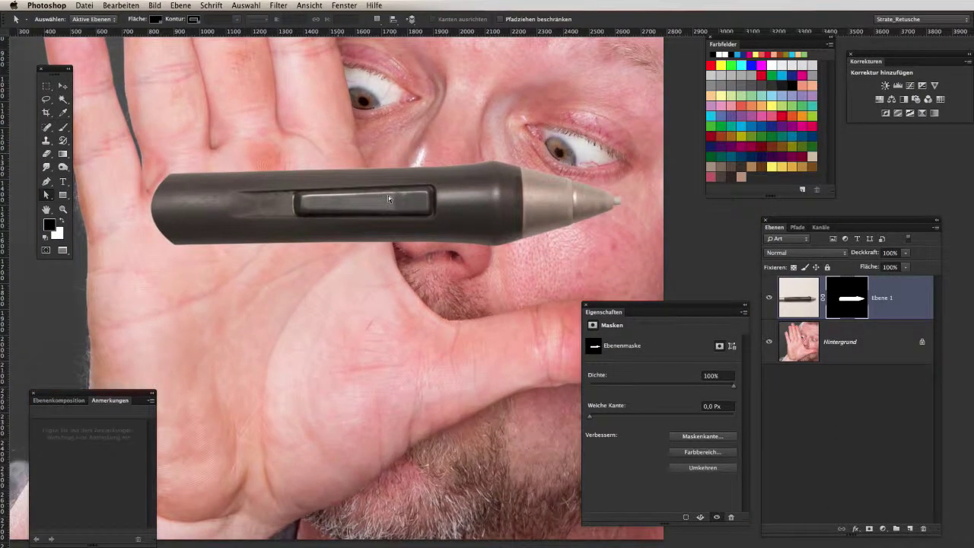
scroll(524, 151, up, 4)
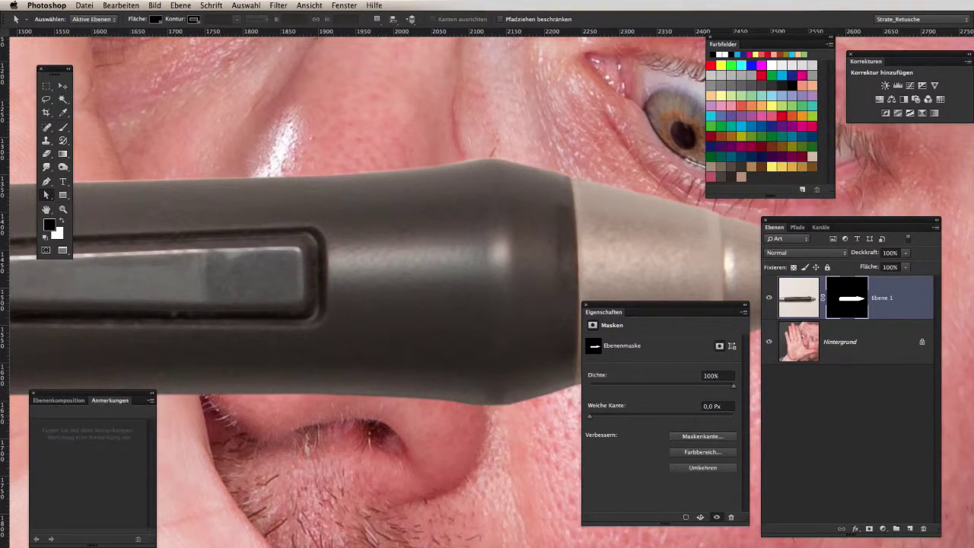
click(246, 5)
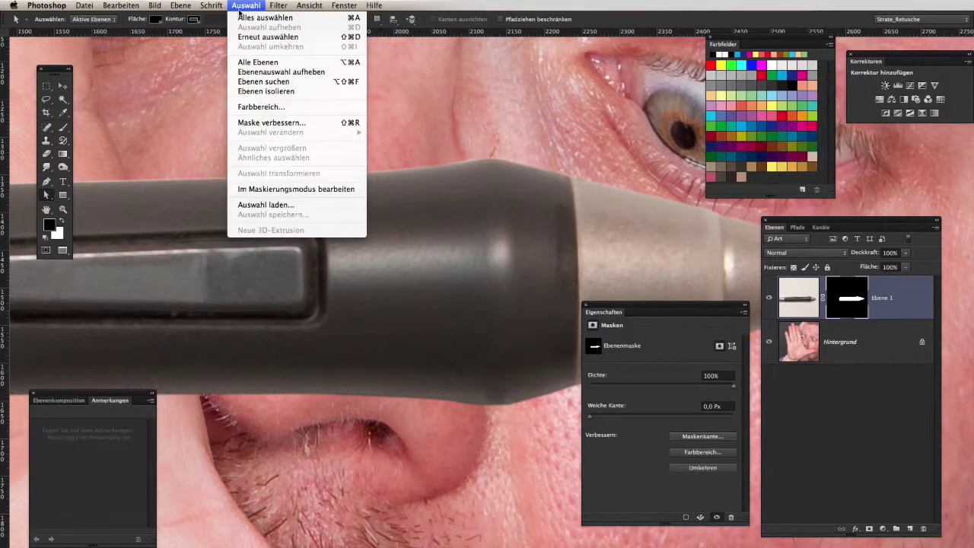
click(259, 123)
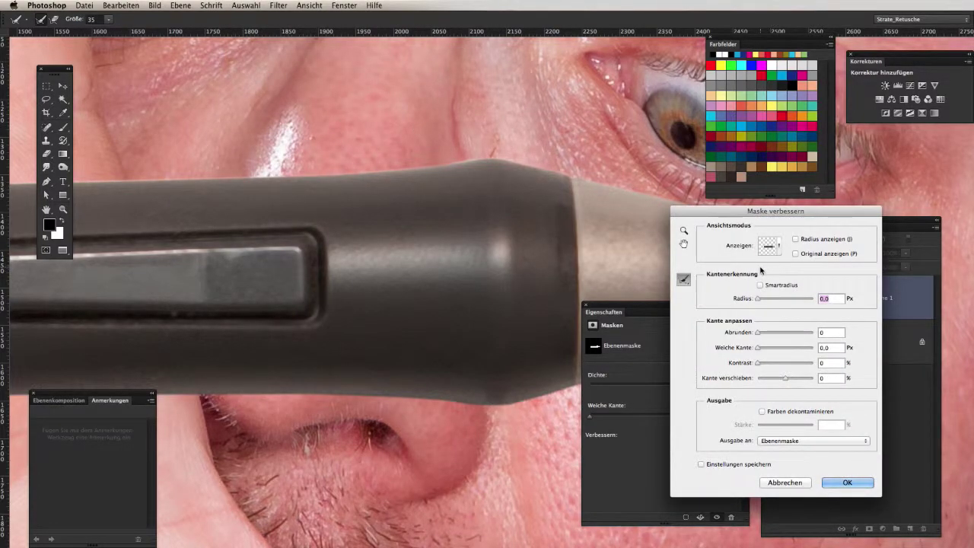
drag(785, 378, 764, 378)
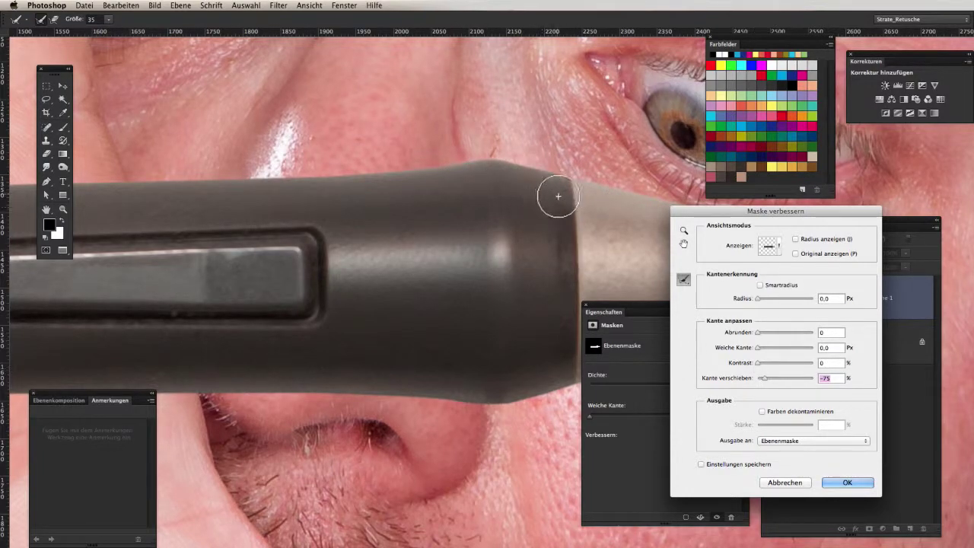
drag(763, 378, 772, 378)
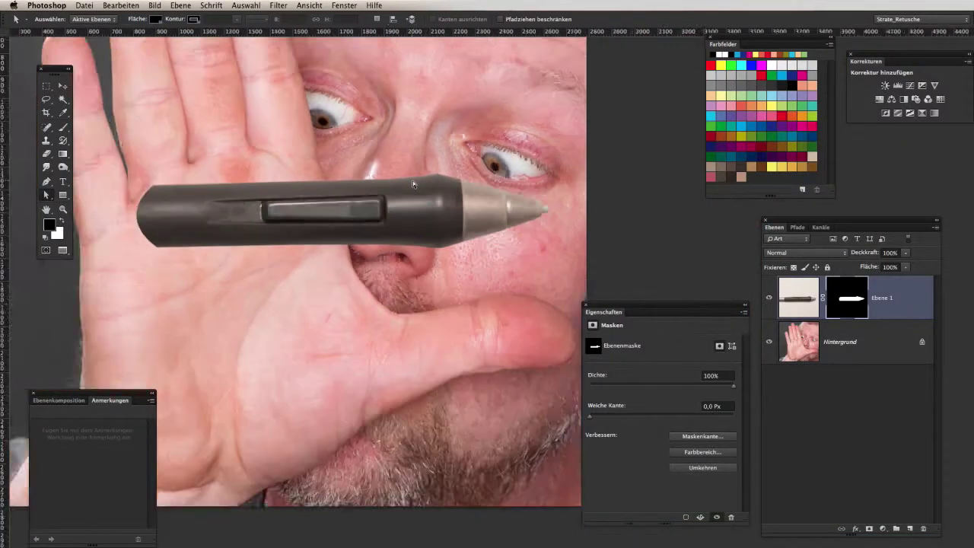
right_click(846, 306)
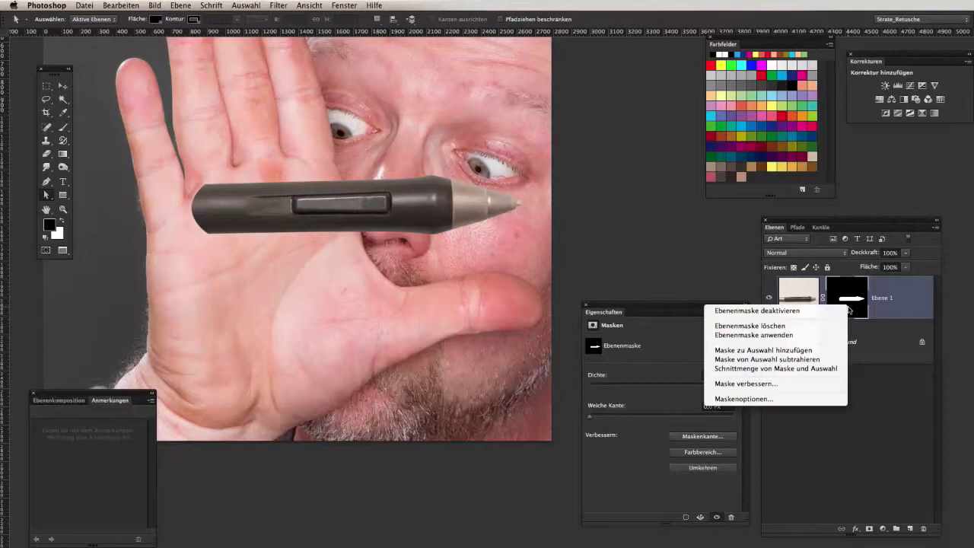
click(759, 335)
- Try rotating and moving the pen beside the hand, then cancel the transform
scroll(345, 195, down, 3)
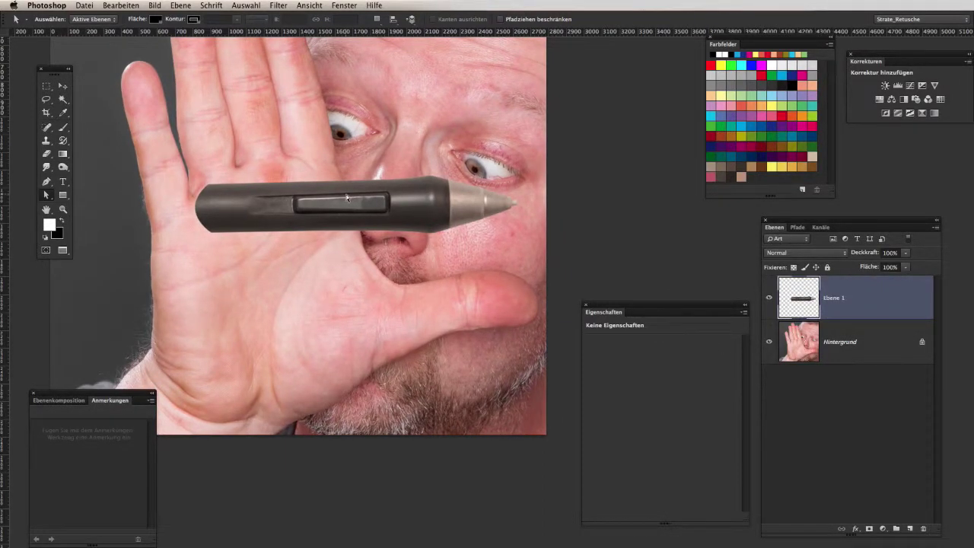
drag(334, 182, 420, 204)
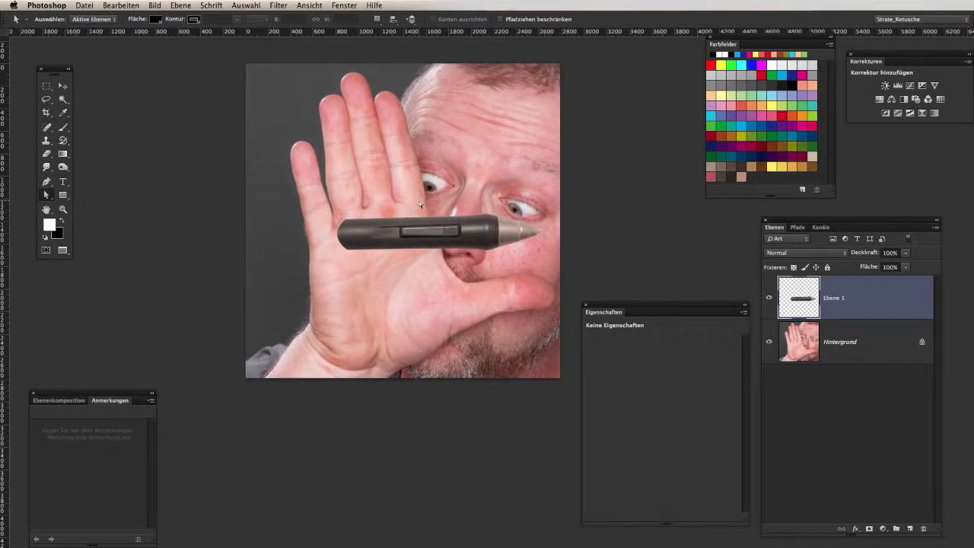
key(ctrl+t)
mouse_move(546, 190)
mouse_down()
mouse_move(391, 177)
mouse_move(398, 163)
mouse_up()
mouse_move(427, 196)
mouse_down()
mouse_move(276, 163)
mouse_move(265, 151)
mouse_up()
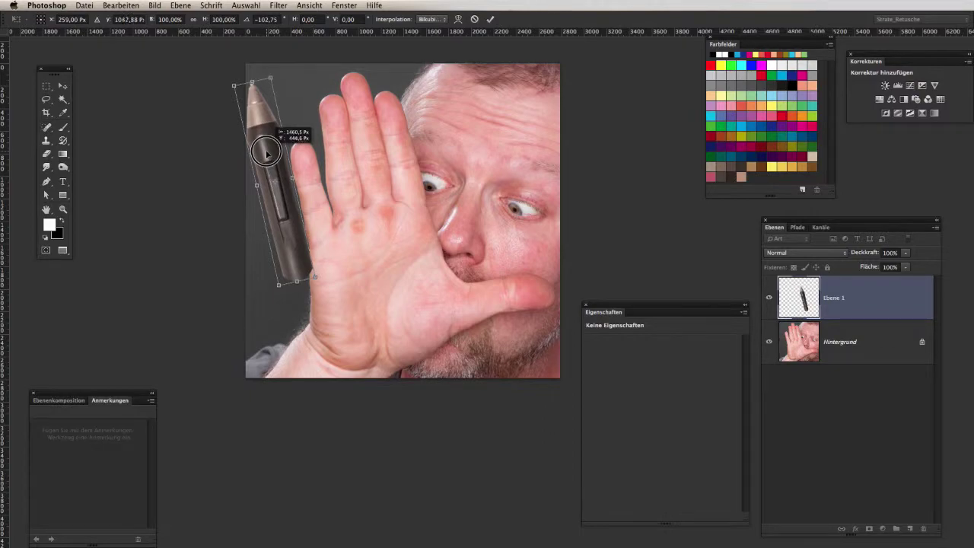
scroll(280, 177, up, 1)
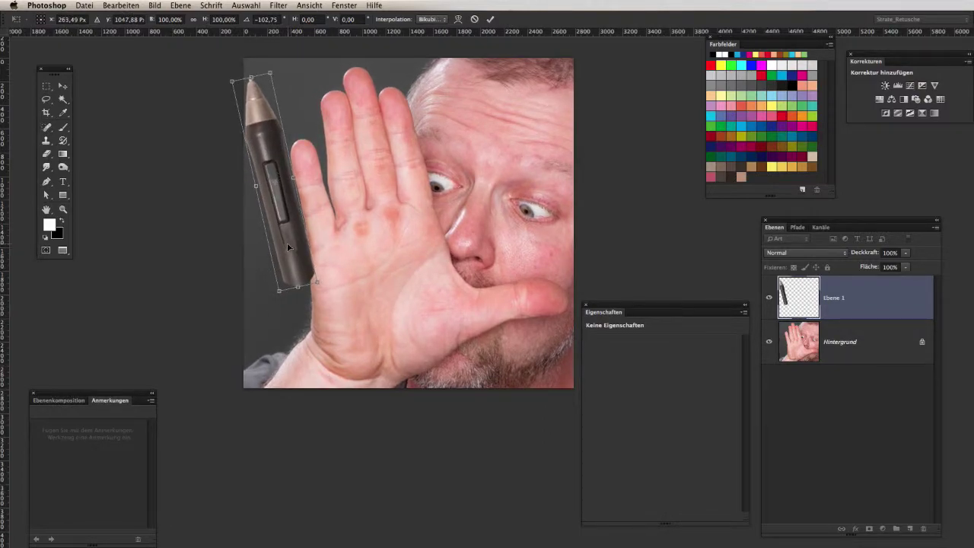
drag(268, 131, 289, 122)
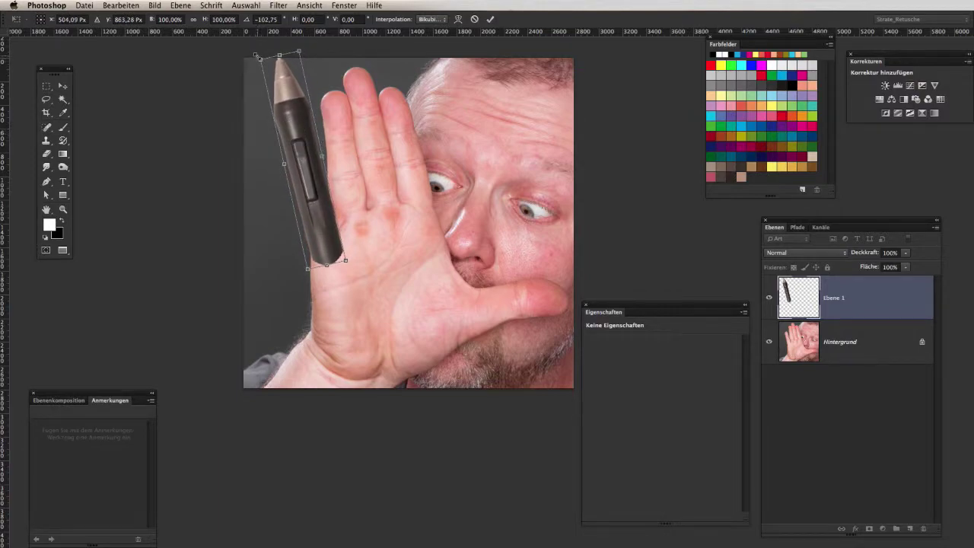
drag(258, 58, 337, 59)
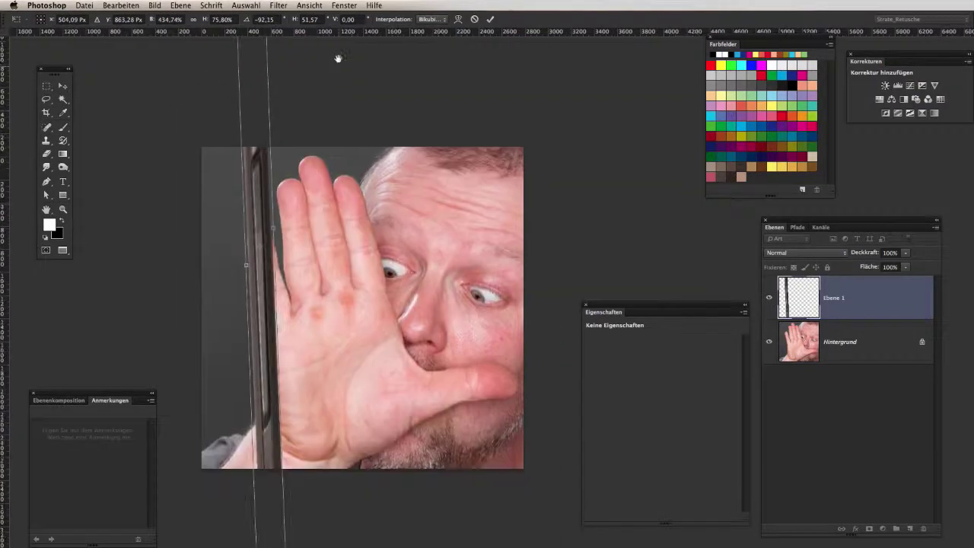
scroll(354, 120, down, 3)
key(Escape)
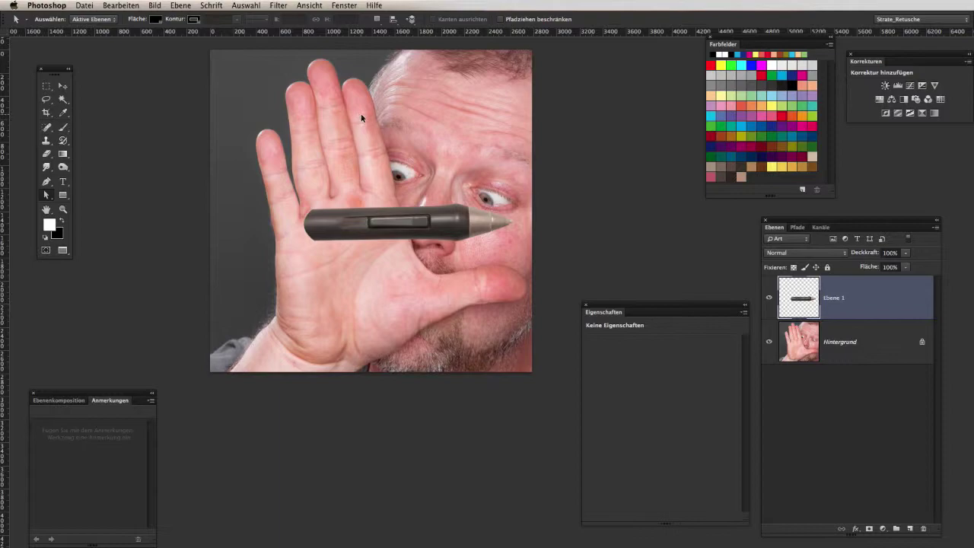
- Rotate the pen to about -102° upright and place it beside the outermost finger
key(ctrl+t)
mouse_move(518, 183)
mouse_down()
mouse_move(347, 150)
mouse_move(358, 144)
mouse_up()
mouse_move(415, 171)
mouse_down()
mouse_move(348, 145)
mouse_move(237, 153)
mouse_up()
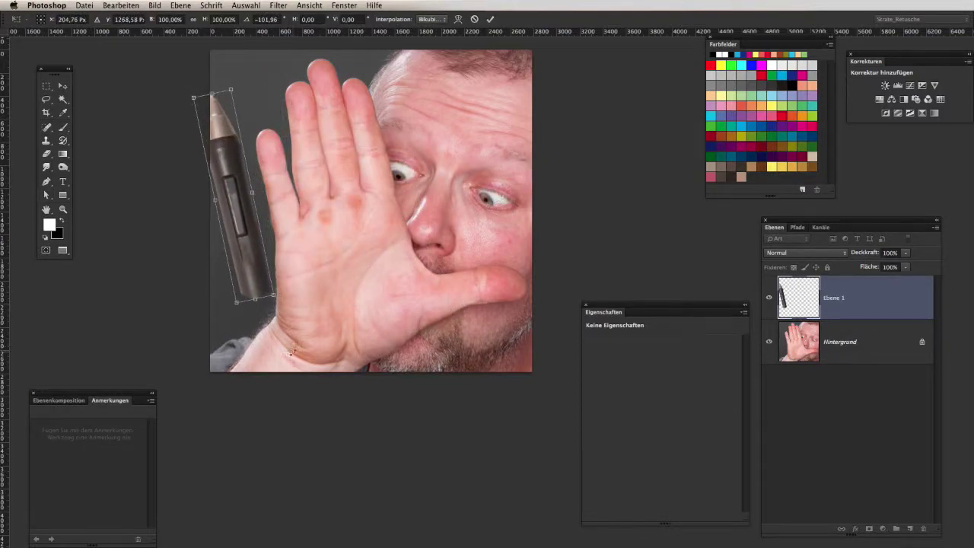
mouse_move(238, 248)
mouse_down()
mouse_move(274, 237)
mouse_move(308, 261)
mouse_move(279, 246)
mouse_move(302, 252)
mouse_move(286, 199)
mouse_move(283, 208)
mouse_move(303, 218)
mouse_up()
- Commit the transform and move the pen down so its bottom rests on the little finger's base
key(Return)
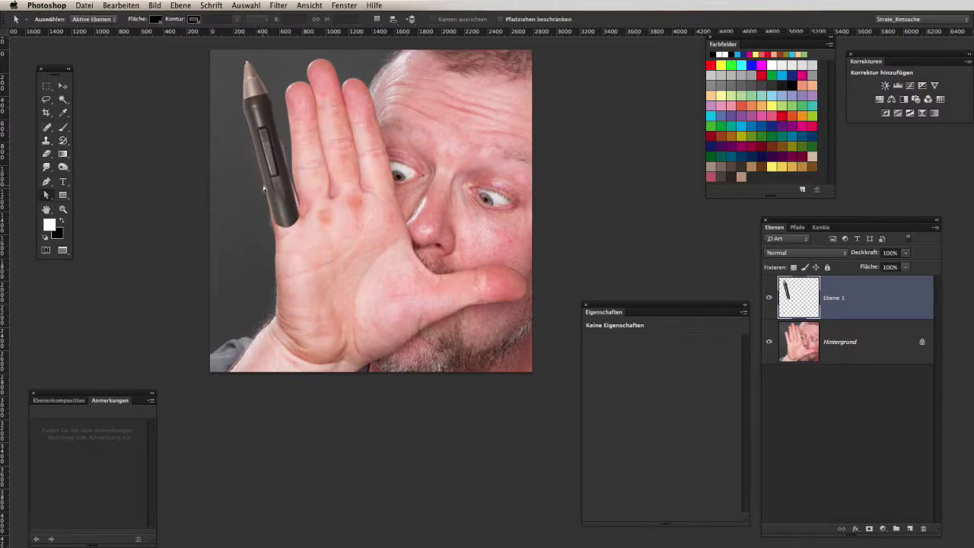
scroll(264, 170, up, 2)
scroll(281, 183, up, 2)
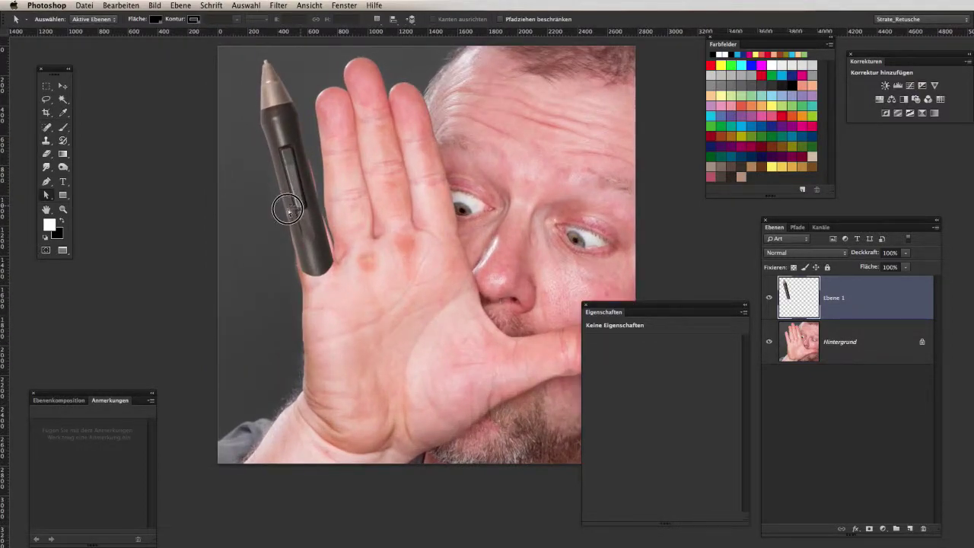
key(v)
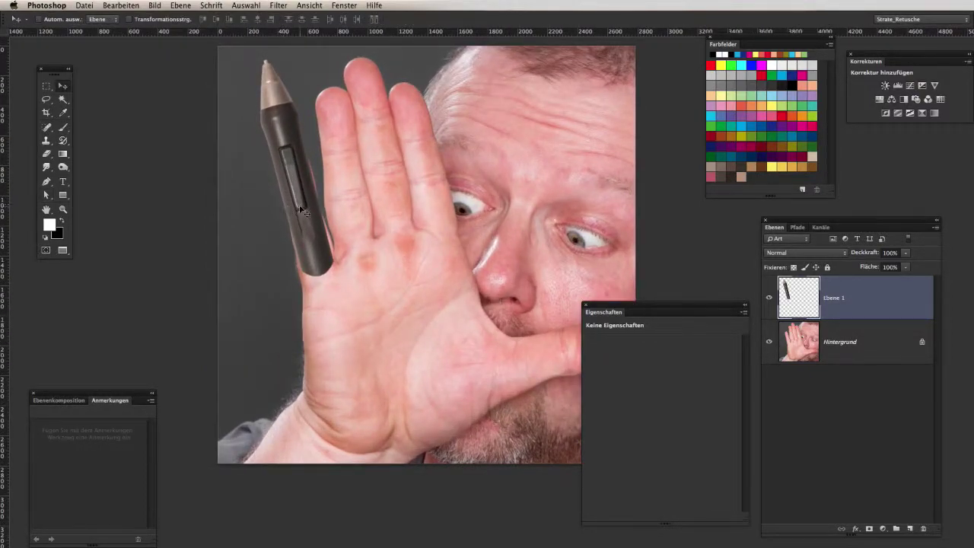
mouse_move(304, 212)
mouse_down()
mouse_move(288, 174)
mouse_move(292, 199)
mouse_move(296, 191)
mouse_up()
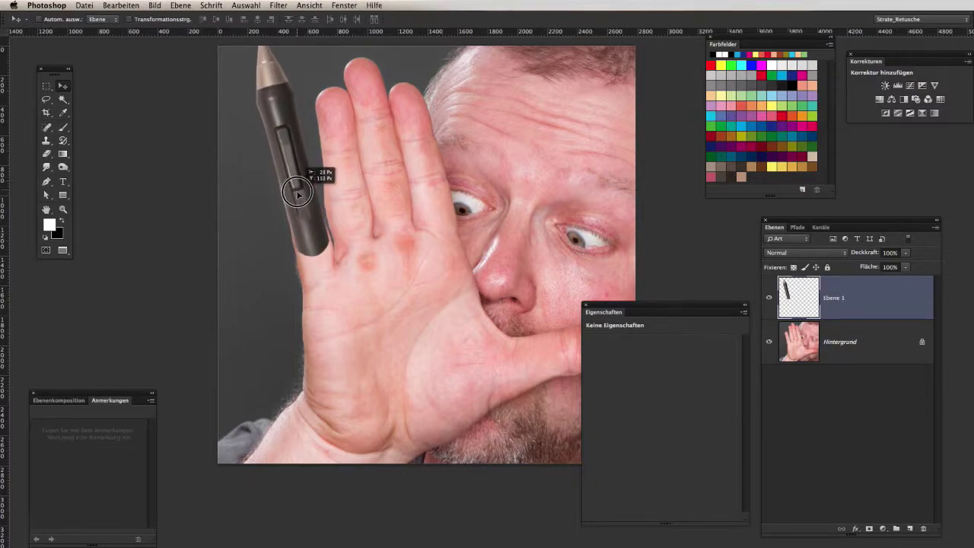
drag(296, 191, 296, 195)
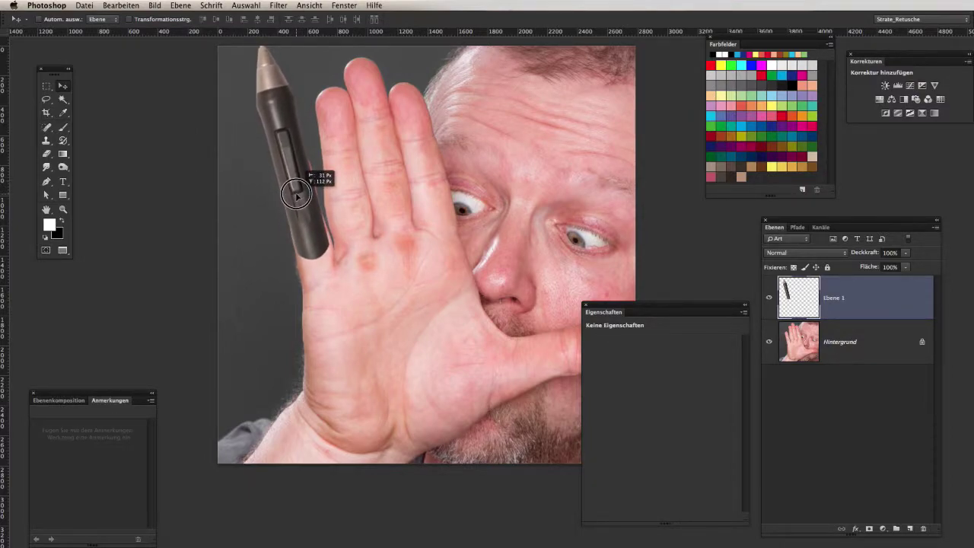
drag(296, 195, 298, 197)
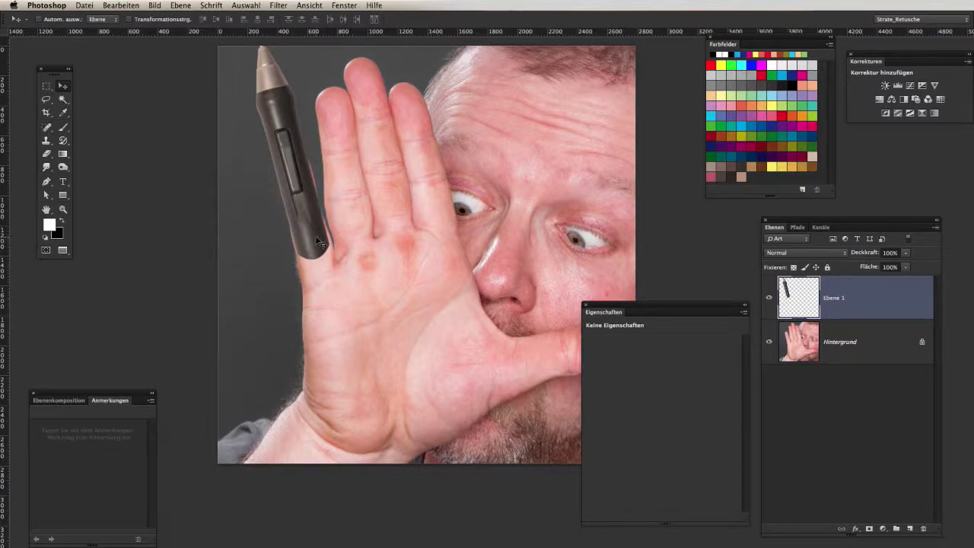
mouse_move(316, 241)
mouse_down()
mouse_move(313, 261)
mouse_move(325, 266)
mouse_up()
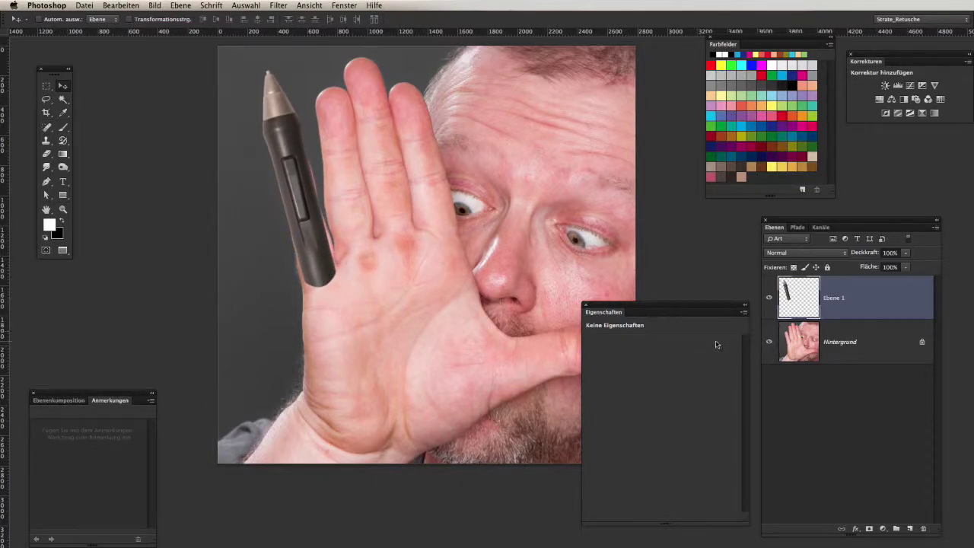
key(e)
key(bracketright)
key(bracketright)
key(bracketright)
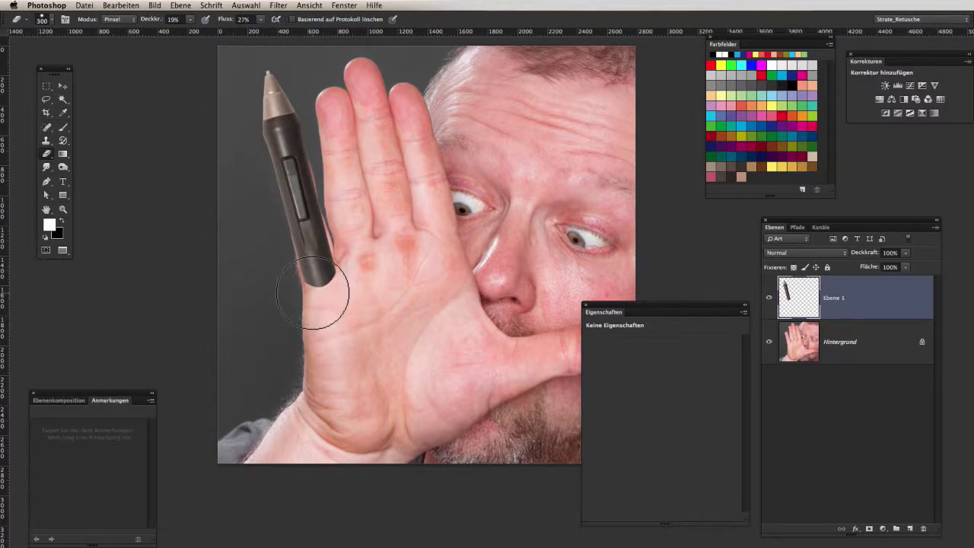
- Softly erase the pen's bottom end with a 200 px, 19% opacity eraser, then zoom in
mouse_move(312, 292)
mouse_down()
mouse_move(343, 278)
mouse_move(326, 289)
mouse_move(321, 277)
mouse_move(315, 287)
mouse_move(332, 300)
mouse_move(342, 282)
mouse_move(304, 289)
mouse_move(342, 282)
mouse_move(315, 271)
mouse_move(293, 286)
mouse_up()
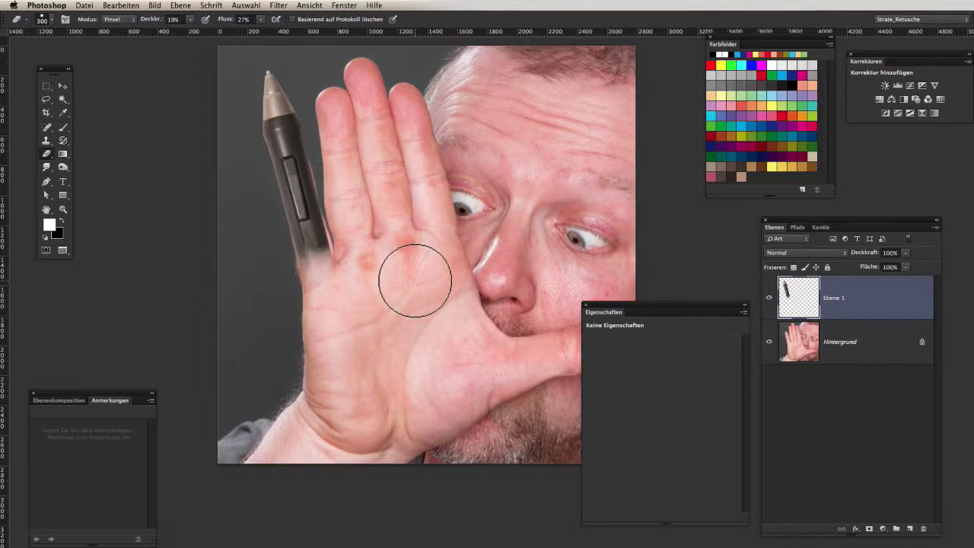
key(z)
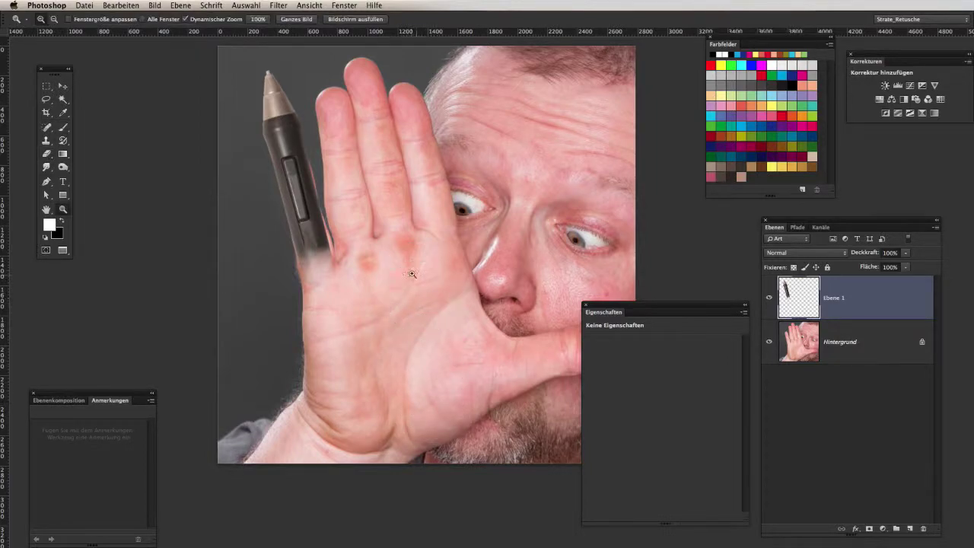
drag(314, 255, 346, 348)
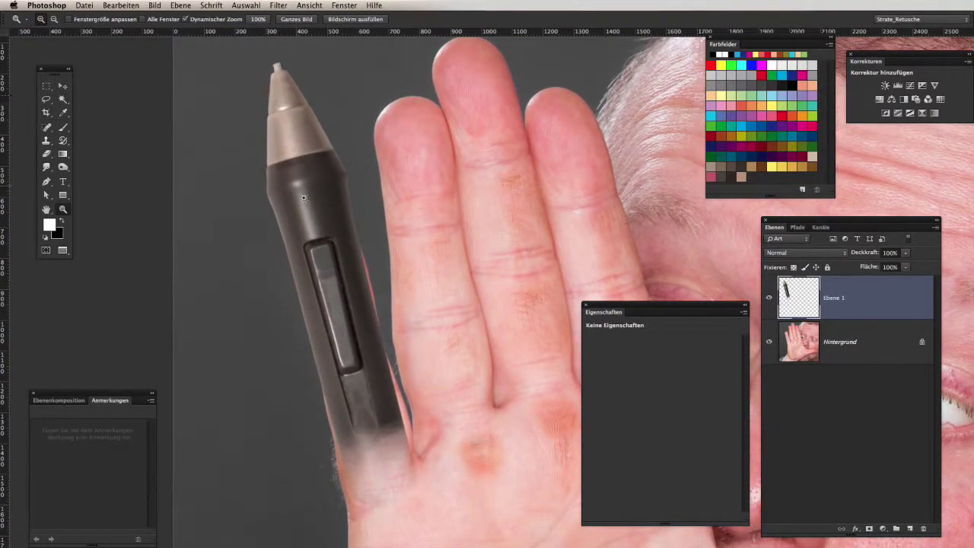
mouse_move(354, 360)
mouse_down()
mouse_move(337, 224)
mouse_move(327, 265)
mouse_move(333, 294)
mouse_move(390, 332)
mouse_up()
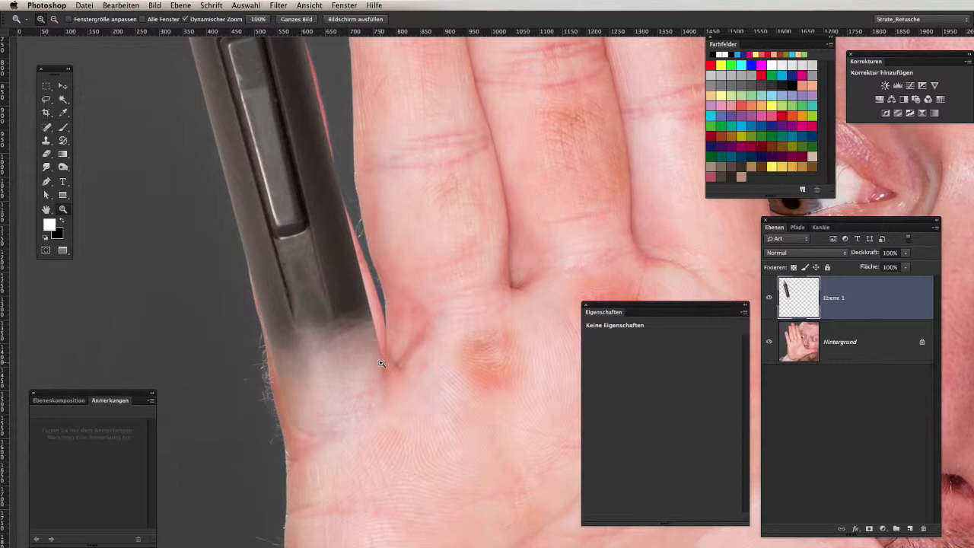
- Erase the grey haze at the pen base with a 150 px eraser at 41% opacity, 42% flow
key(e)
right_click(391, 402)
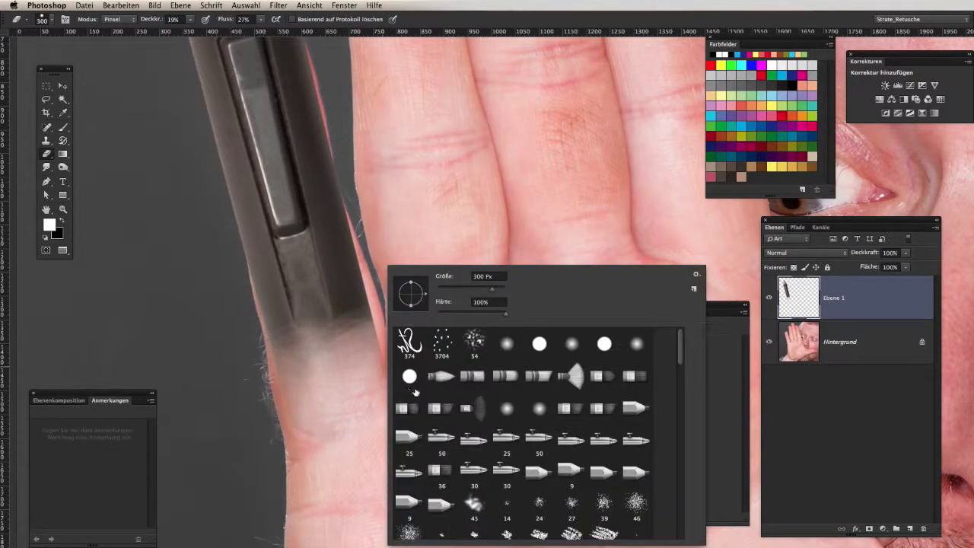
drag(492, 316, 441, 312)
key(Return)
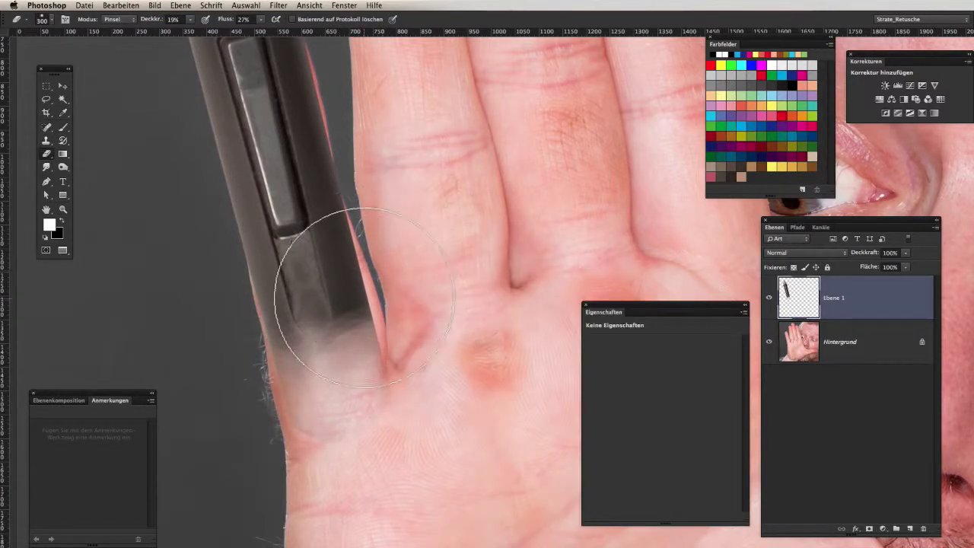
key(bracketleft)
key(bracketleft)
key(bracketleft)
mouse_move(391, 387)
mouse_down()
mouse_move(286, 412)
mouse_move(304, 405)
mouse_up()
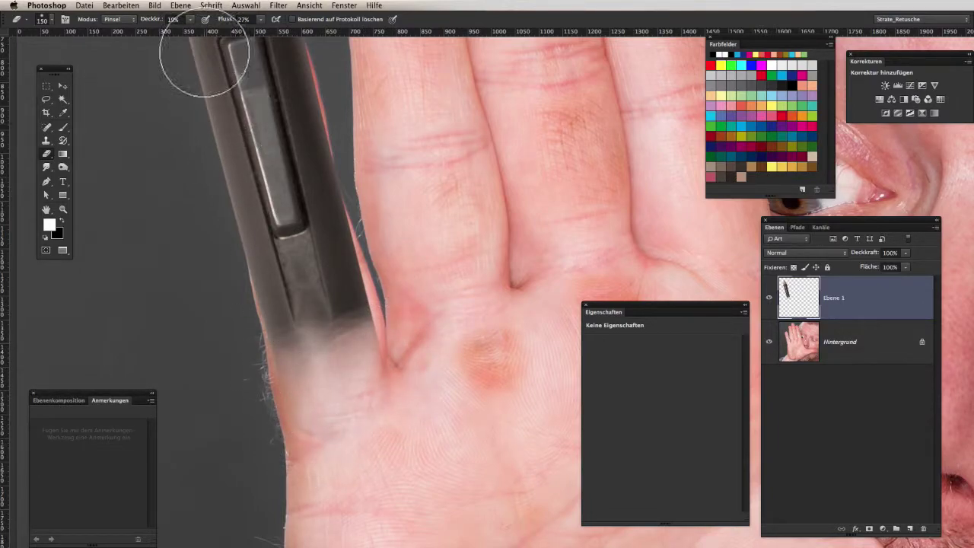
click(158, 20)
text(41)
key(Tab)
text(42)
key(Return)
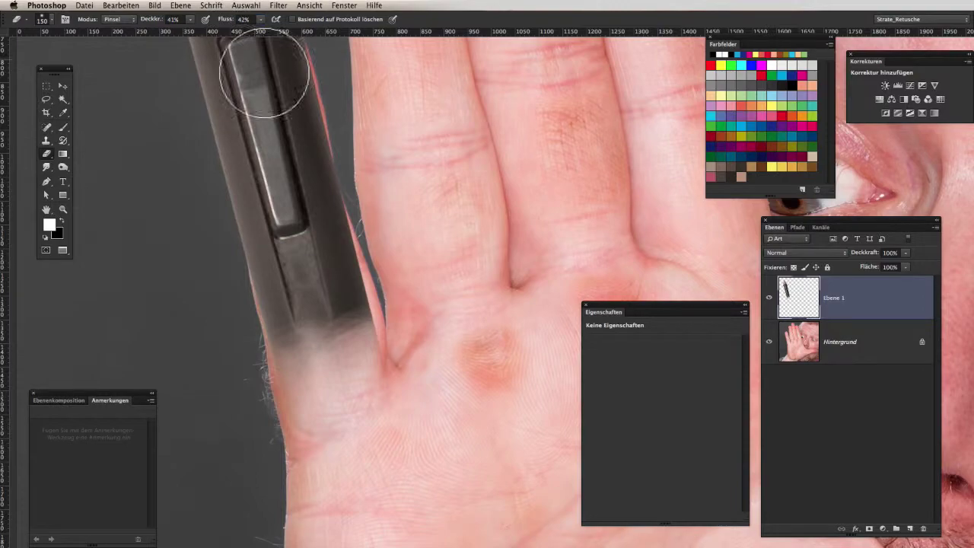
mouse_move(370, 353)
mouse_down()
mouse_move(294, 381)
mouse_move(282, 335)
mouse_move(385, 348)
mouse_move(370, 326)
mouse_move(380, 278)
mouse_move(401, 293)
mouse_move(382, 373)
mouse_move(385, 319)
mouse_move(322, 315)
mouse_move(271, 294)
mouse_move(251, 316)
mouse_move(276, 327)
mouse_move(279, 315)
mouse_move(370, 305)
mouse_move(356, 237)
mouse_up()
- With a 90 px eraser, clean the dark marks and grey smear along the finger edge
key(bracketleft)
key(bracketleft)
key(bracketleft)
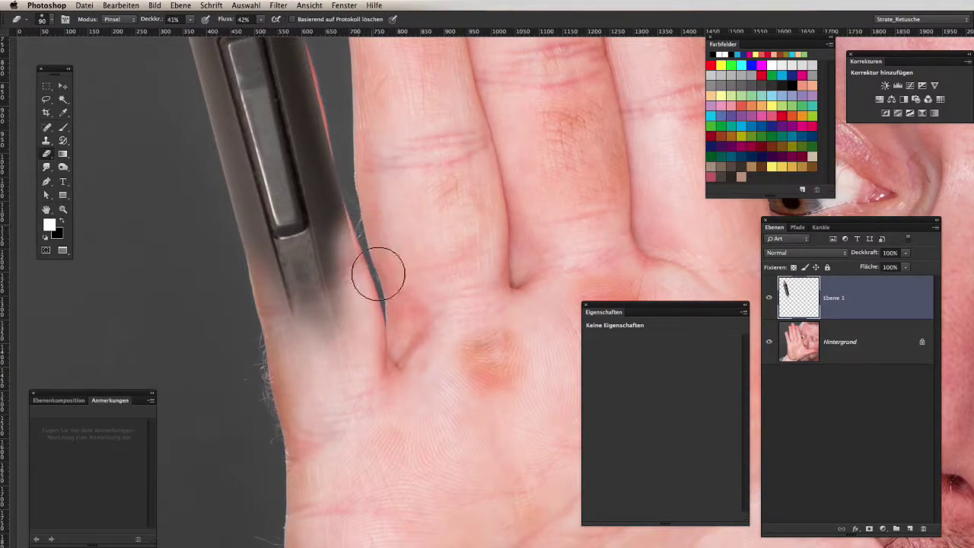
drag(376, 276, 366, 224)
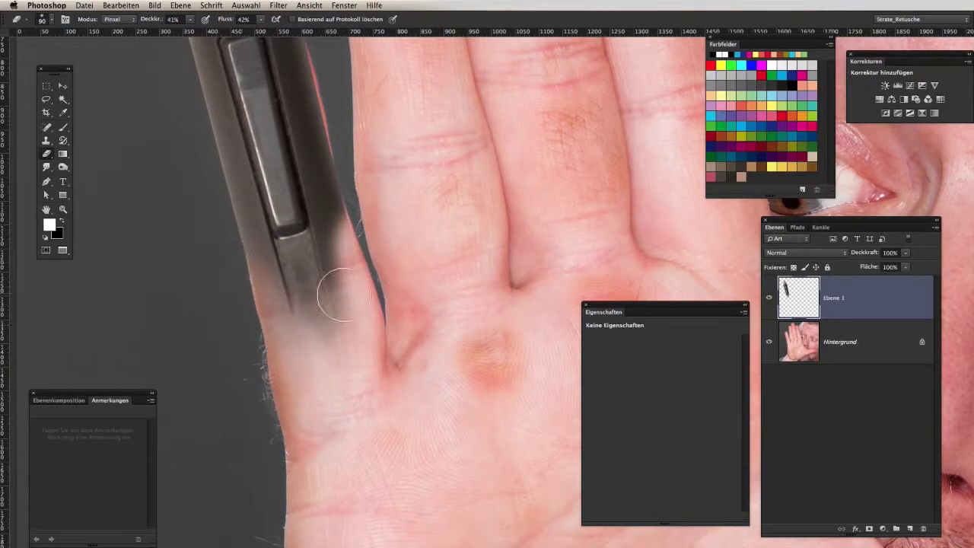
mouse_move(337, 283)
mouse_down()
mouse_move(365, 191)
mouse_move(359, 205)
mouse_move(351, 151)
mouse_up()
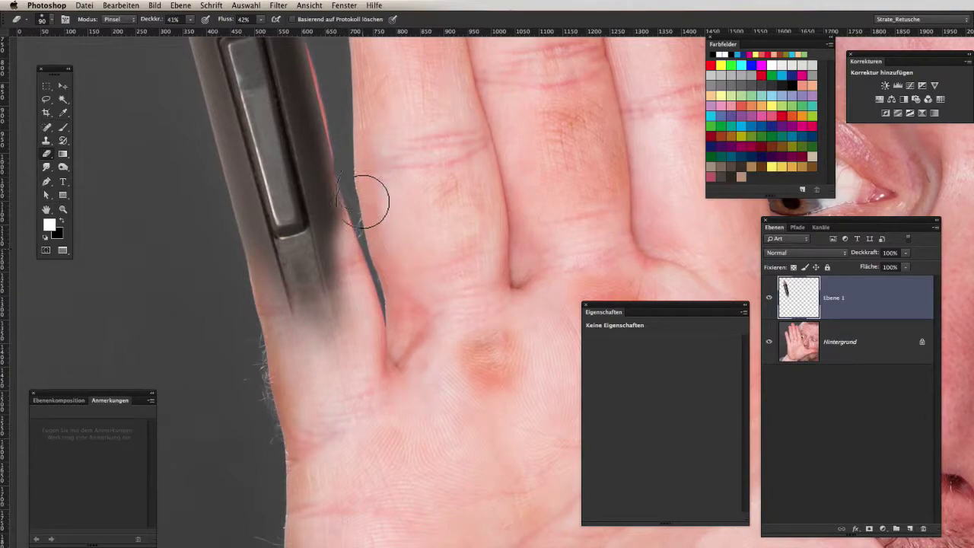
mouse_move(380, 366)
mouse_down()
mouse_move(288, 316)
mouse_move(332, 327)
mouse_move(292, 322)
mouse_move(267, 303)
mouse_move(321, 256)
mouse_up()
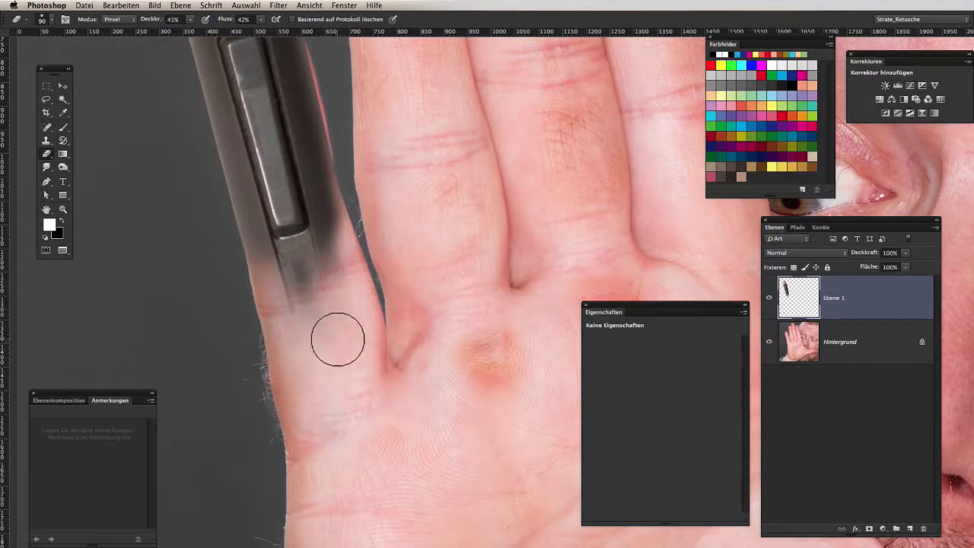
key(z)
scroll(337, 342, down, 3)
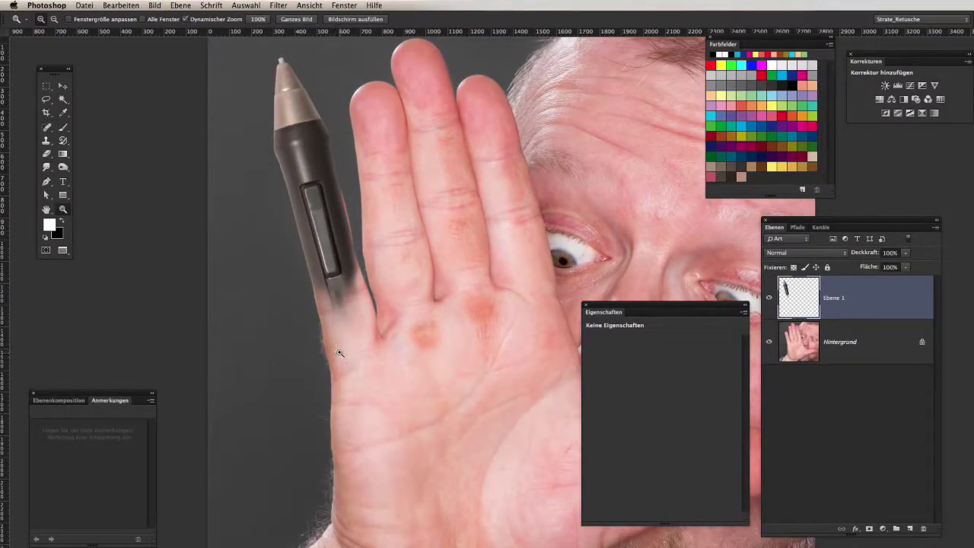
drag(372, 250, 402, 282)
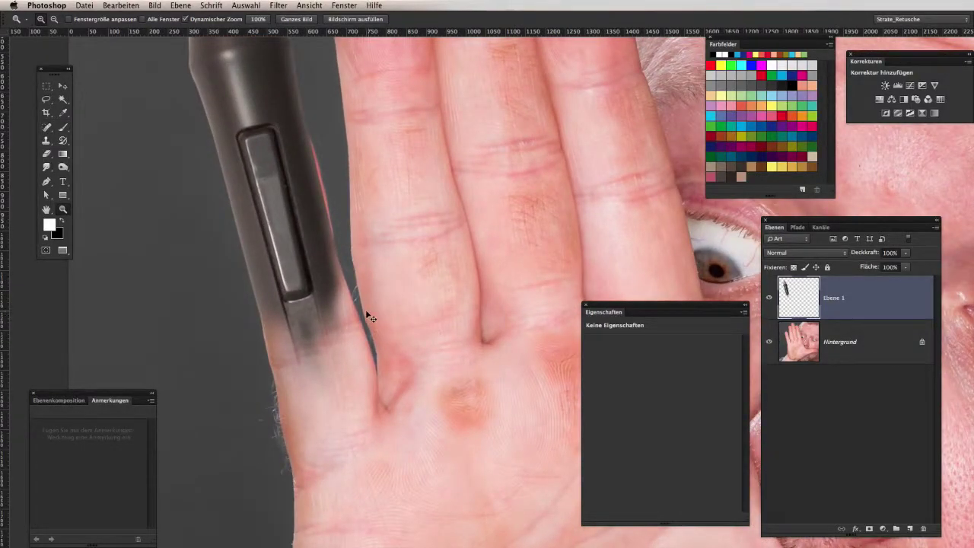
key(ctrl+t)
- Warp the pen layer with the Verformen grid so its lower end bends along the little finger
right_click(340, 268)
click(379, 340)
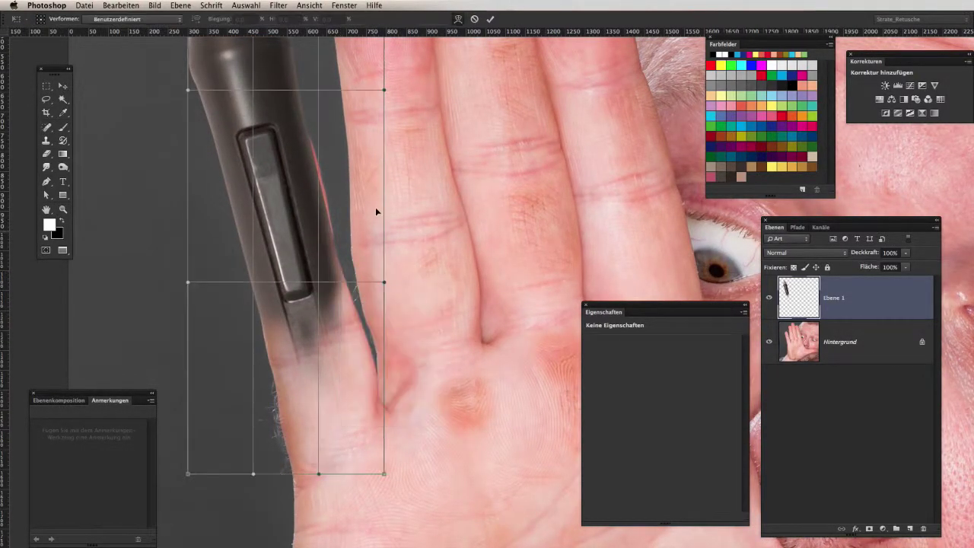
drag(357, 177, 358, 175)
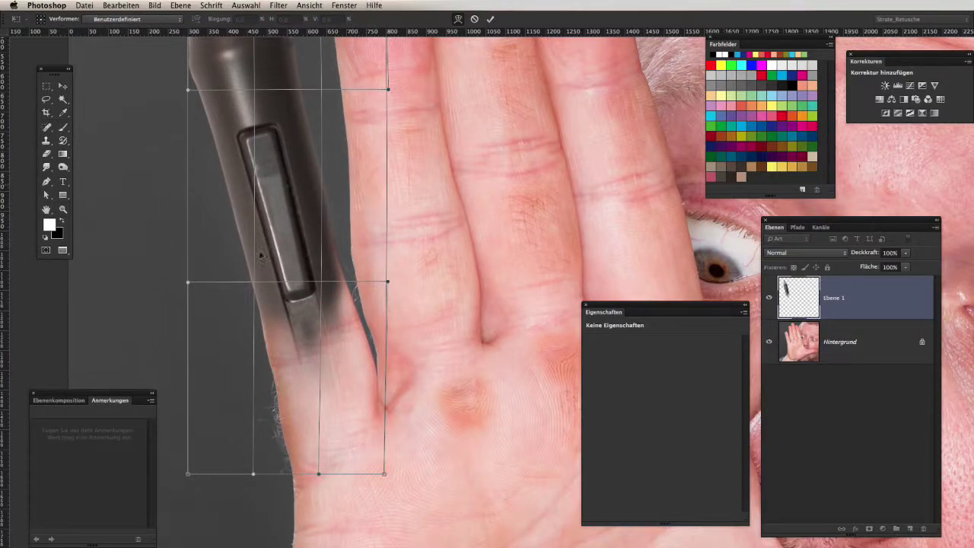
drag(194, 271, 210, 191)
drag(188, 92, 193, 94)
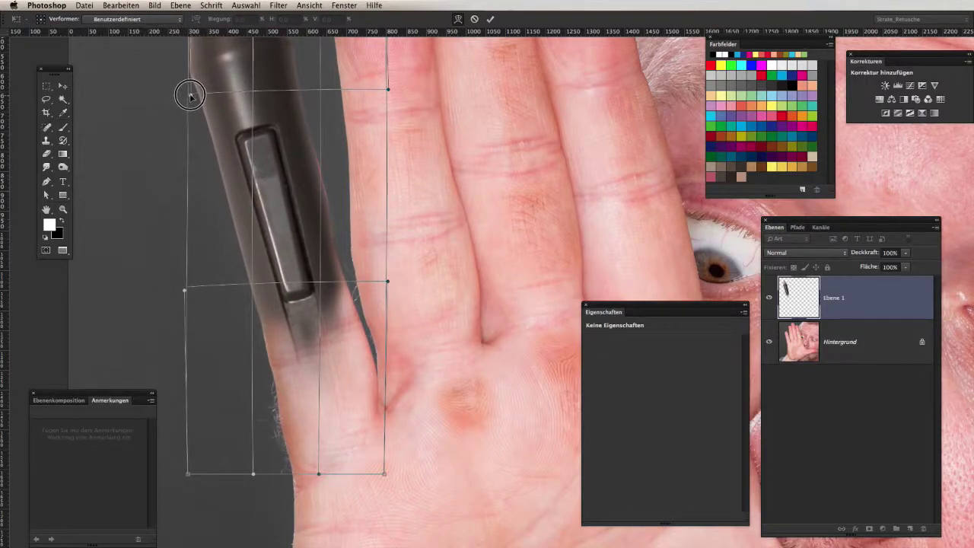
drag(332, 186, 332, 188)
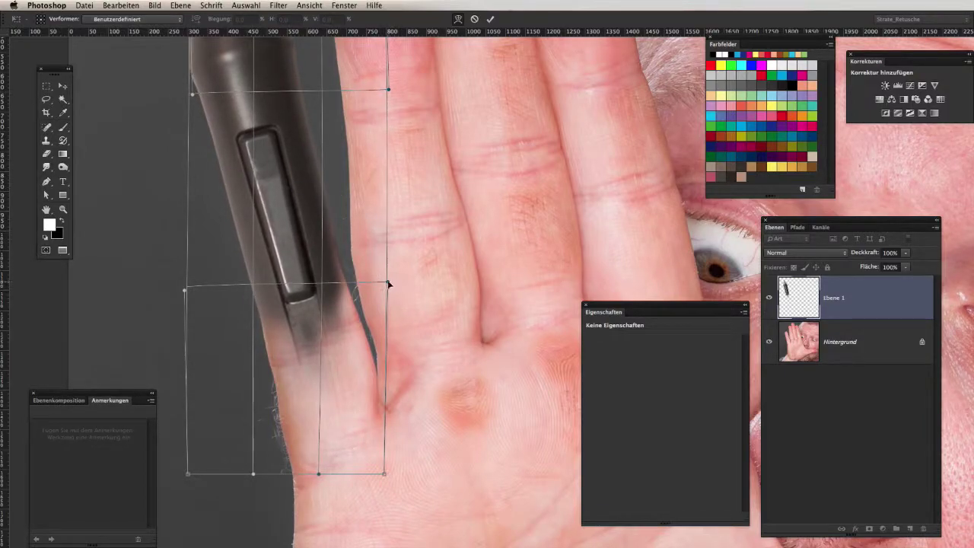
drag(388, 284, 388, 291)
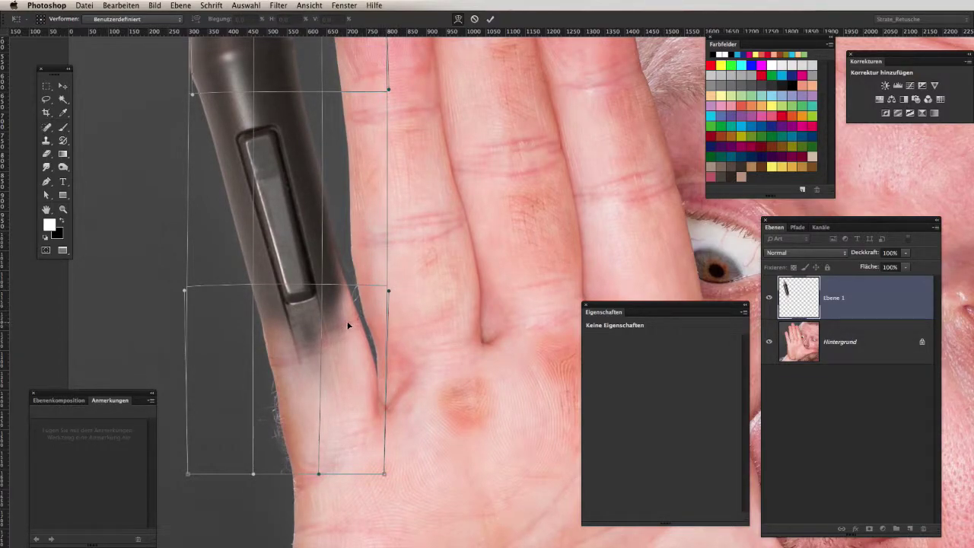
key(Return)
- Zoom out and pan so the pen, hand and face are centred in view
key(z)
mouse_move(375, 319)
mouse_down()
mouse_move(335, 361)
mouse_move(343, 370)
mouse_move(335, 312)
mouse_move(347, 358)
mouse_up()
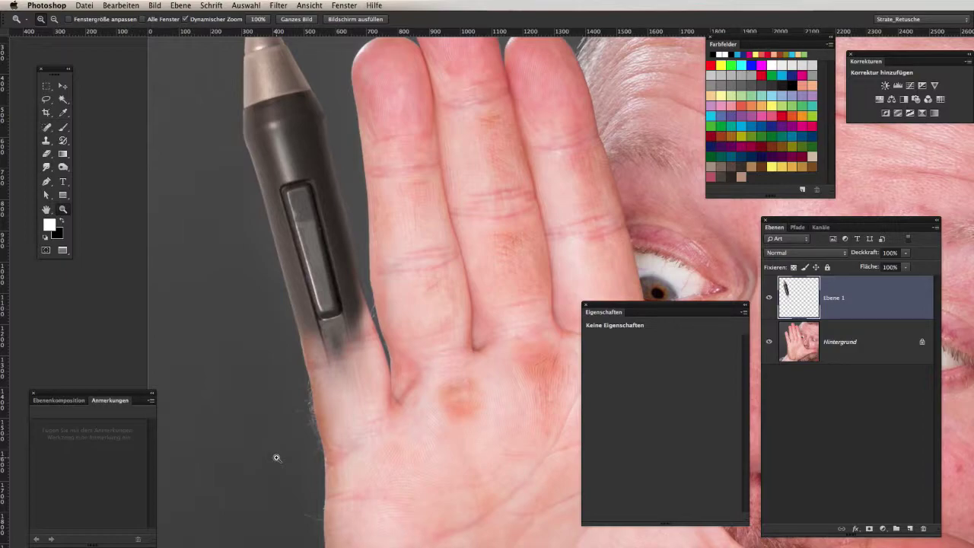
alt+click(276, 458)
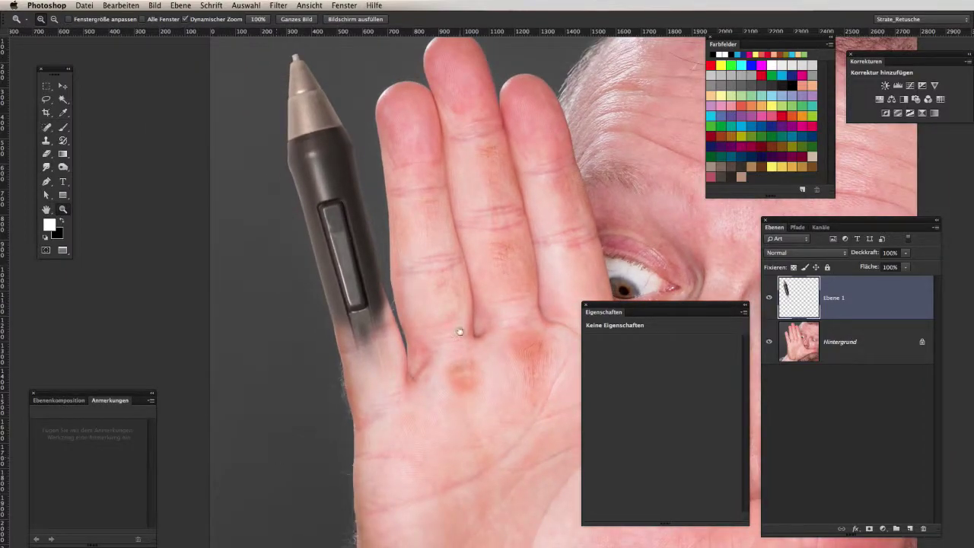
drag(445, 329, 424, 364)
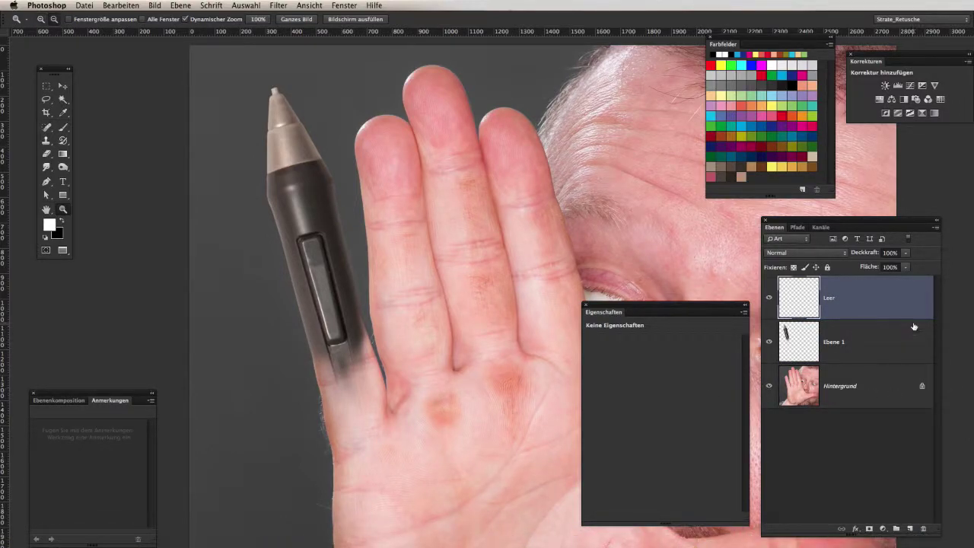
- Set Leer to Farbe blending and fill it with skin pink sampled from the finger
click(814, 252)
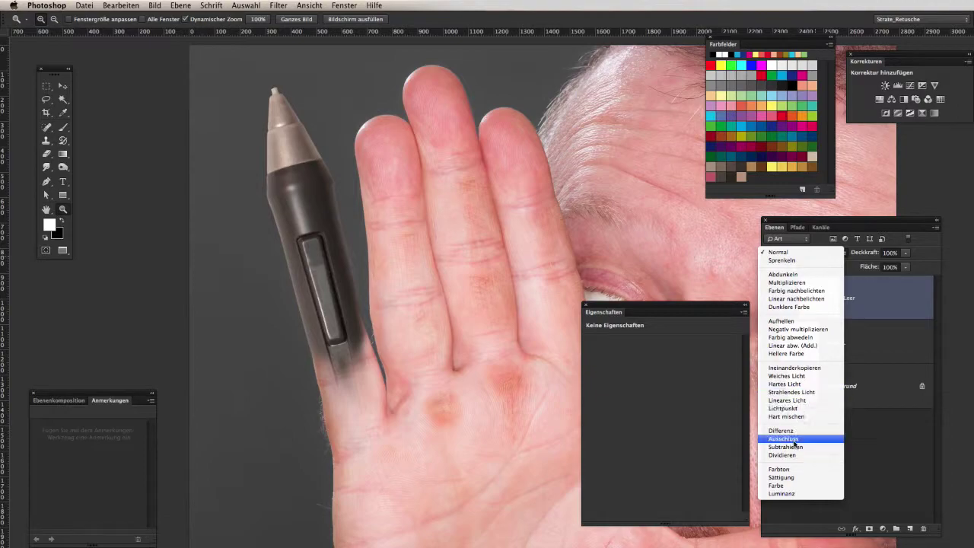
click(786, 485)
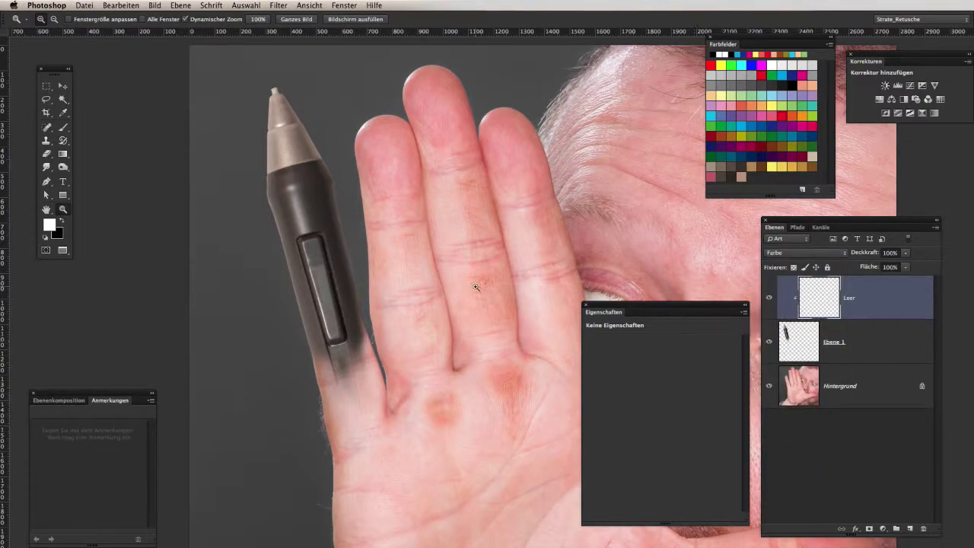
key(b)
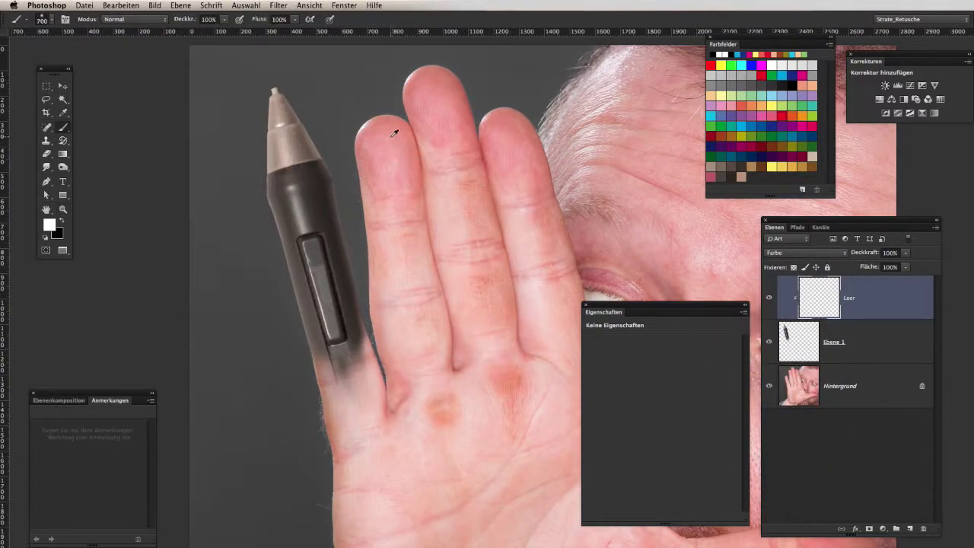
alt+click(392, 136)
key(bracketleft)
key(bracketleft)
key(bracketleft)
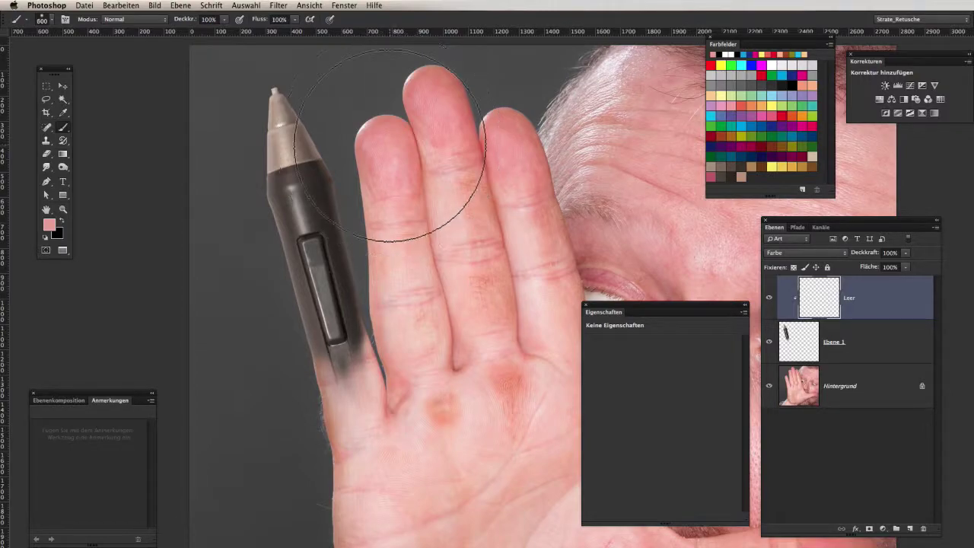
key(bracketleft)
key(bracketleft)
key(alt+BackSpace)
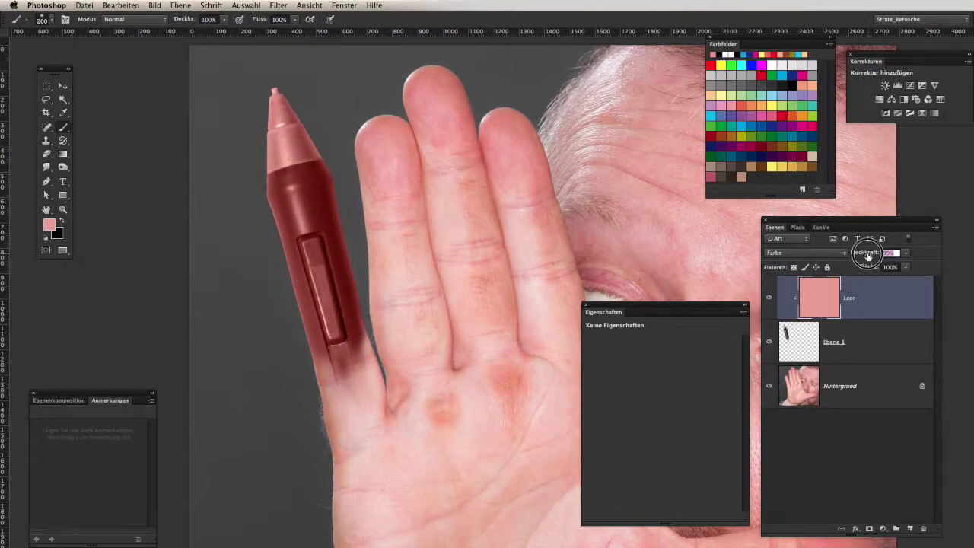
- Lower the tint to 29% opacity and toggle the tint and pen layers to compare the result
drag(867, 256, 823, 253)
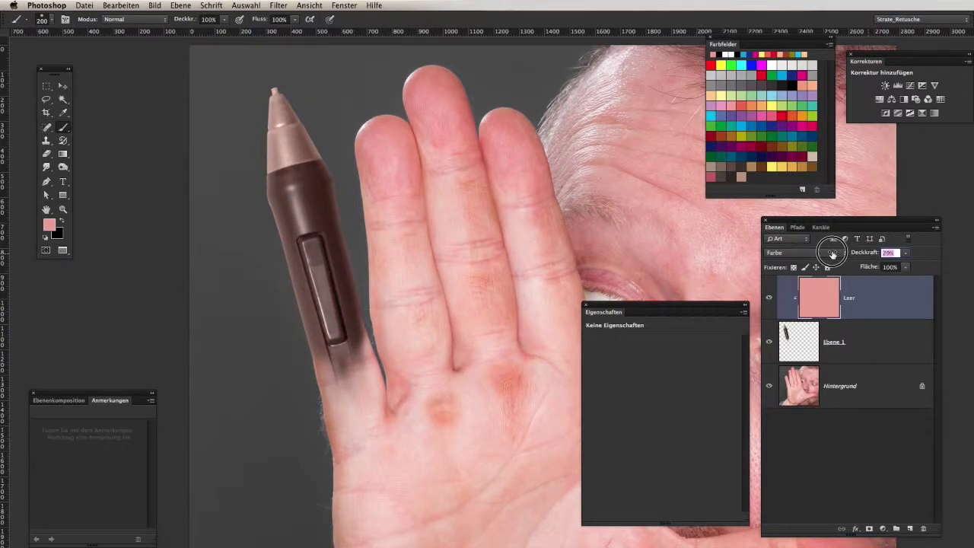
drag(832, 252, 835, 253)
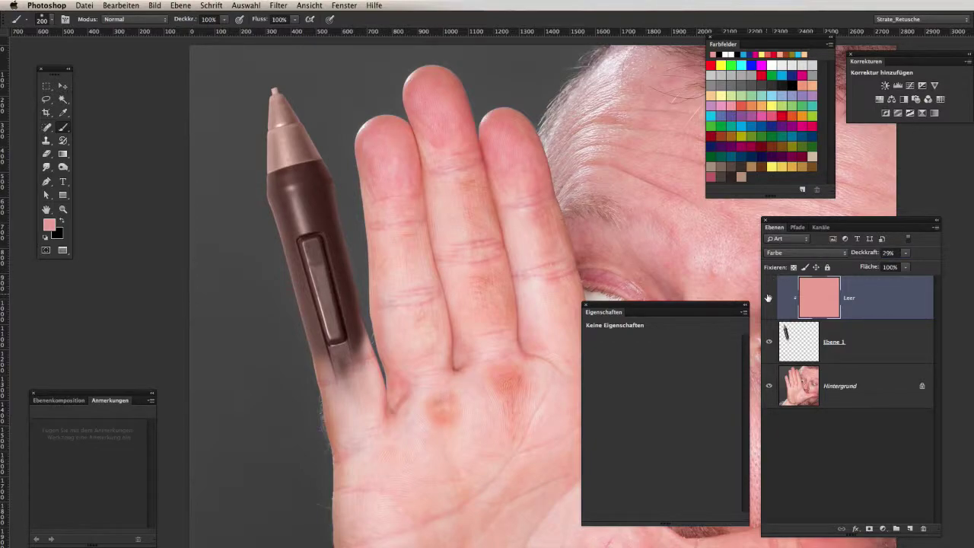
click(769, 297)
click(768, 298)
click(770, 299)
click(770, 299)
drag(362, 374, 349, 328)
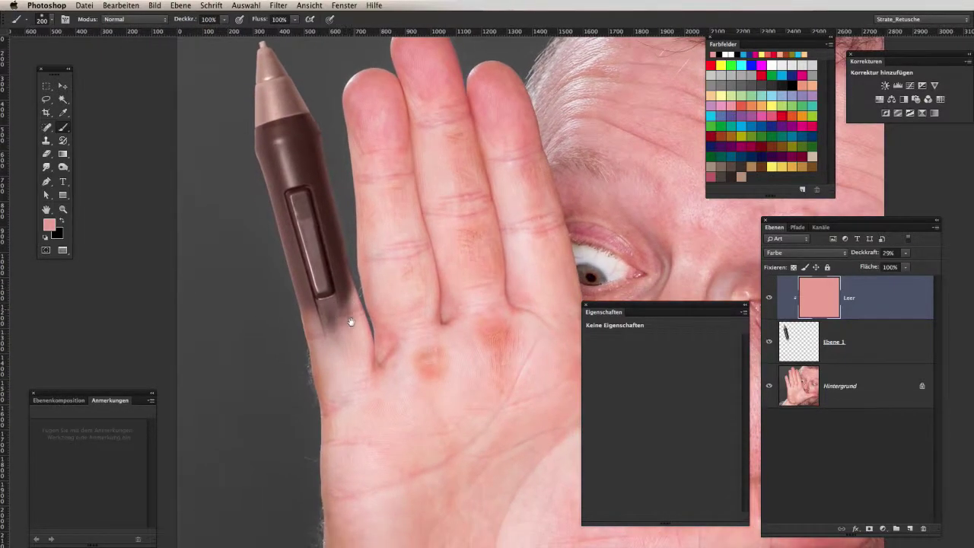
key(z)
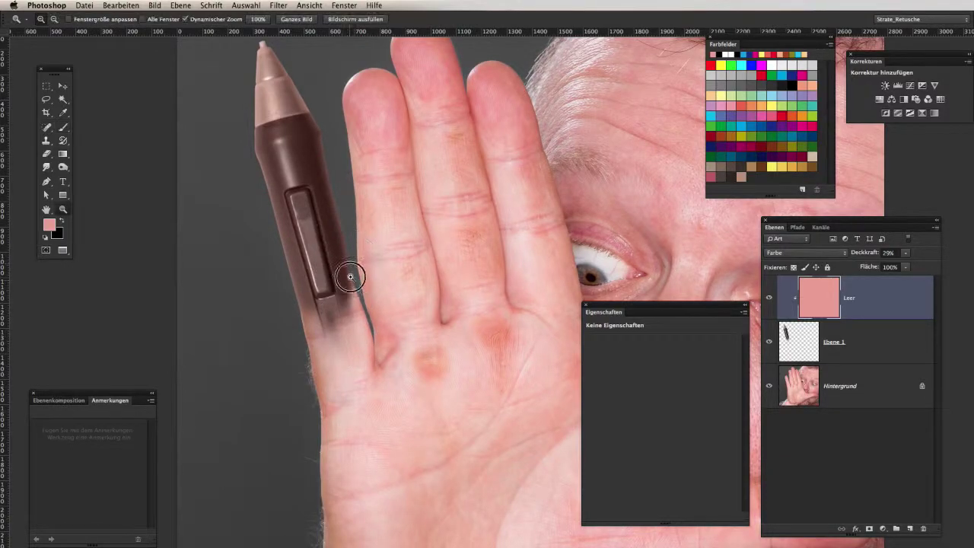
drag(348, 274, 425, 365)
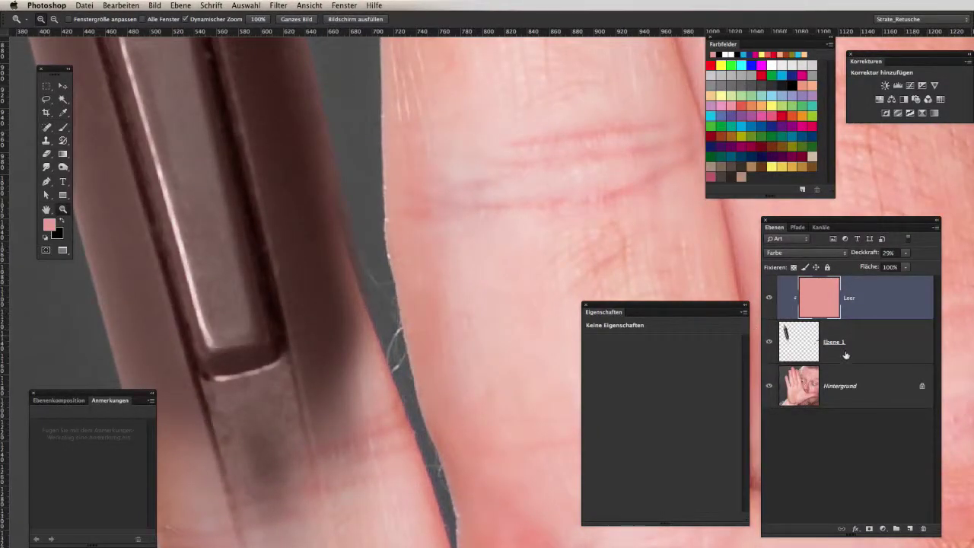
click(768, 341)
click(770, 343)
- Add a layer mask to Ebene 1 and set a brush of size 20 with 64% hardness
click(795, 346)
click(869, 529)
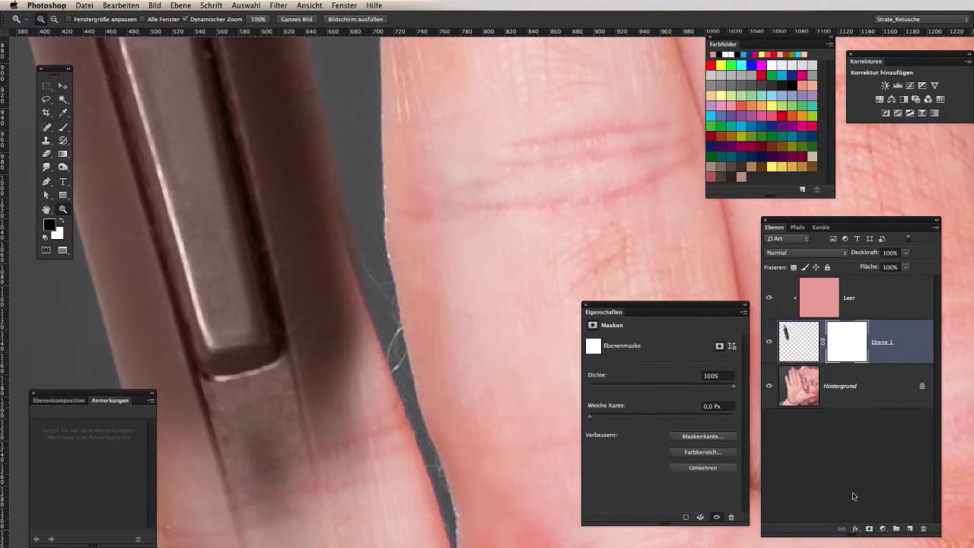
key(b)
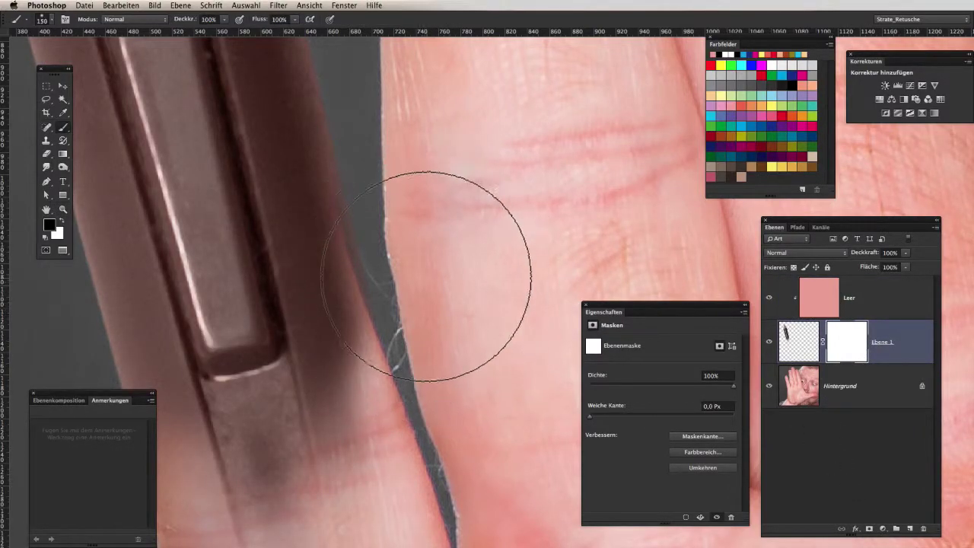
key(bracketleft)
key(bracketleft)
key(bracketleft)
right_click(405, 226)
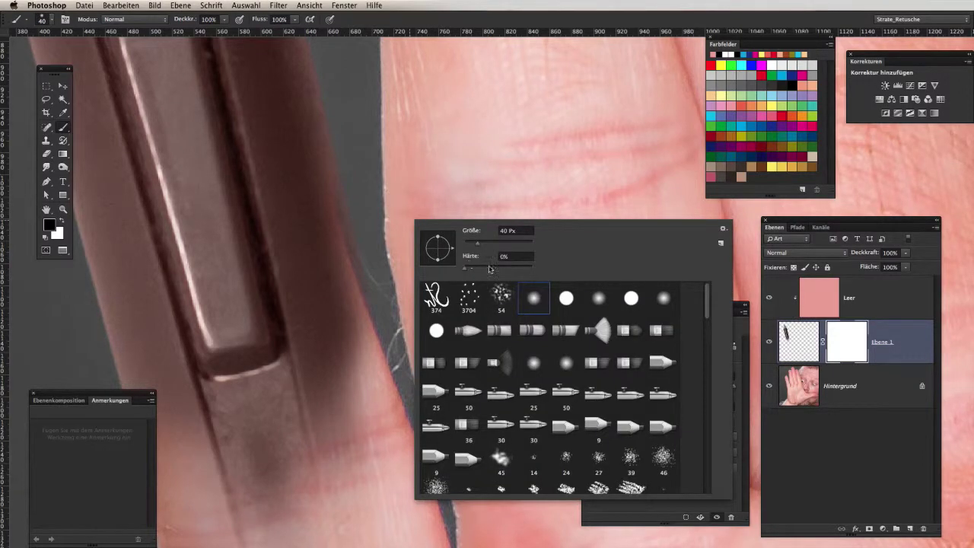
mouse_move(476, 270)
mouse_down()
mouse_move(508, 274)
mouse_move(470, 247)
mouse_up()
key(Return)
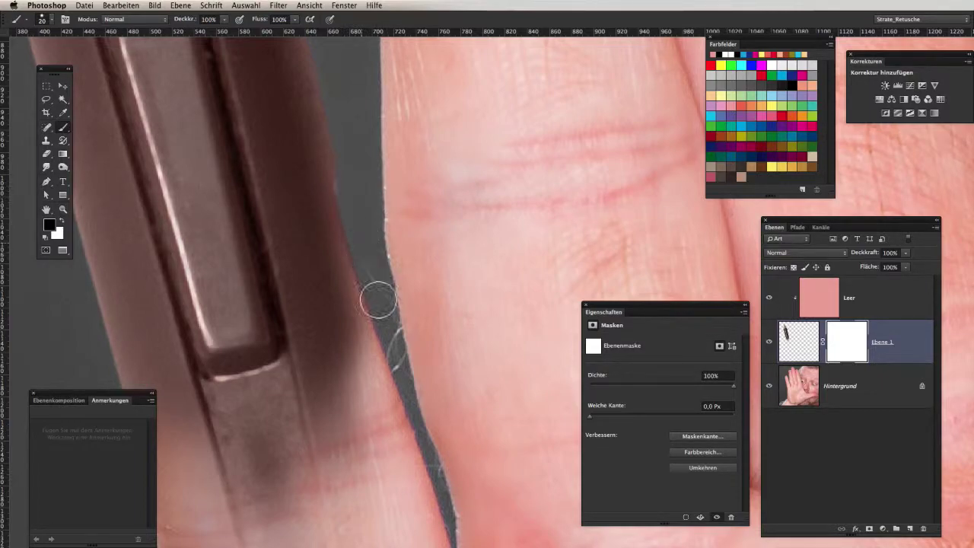
- Paint black on the mask to remove the reddish fringe along the pen edge, undoing two strokes
drag(341, 200, 335, 109)
scroll(432, 278, up, 5)
scroll(433, 279, left, 2)
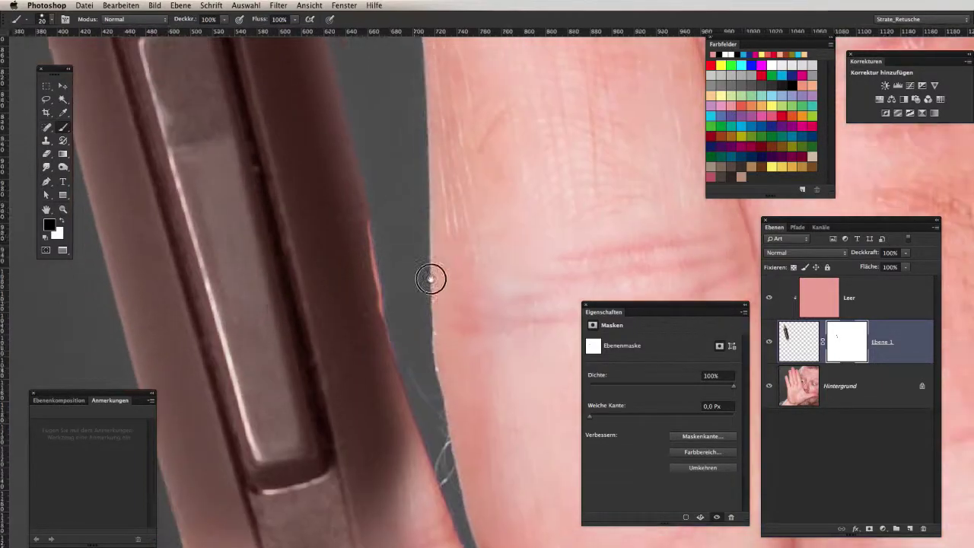
drag(426, 264, 418, 233)
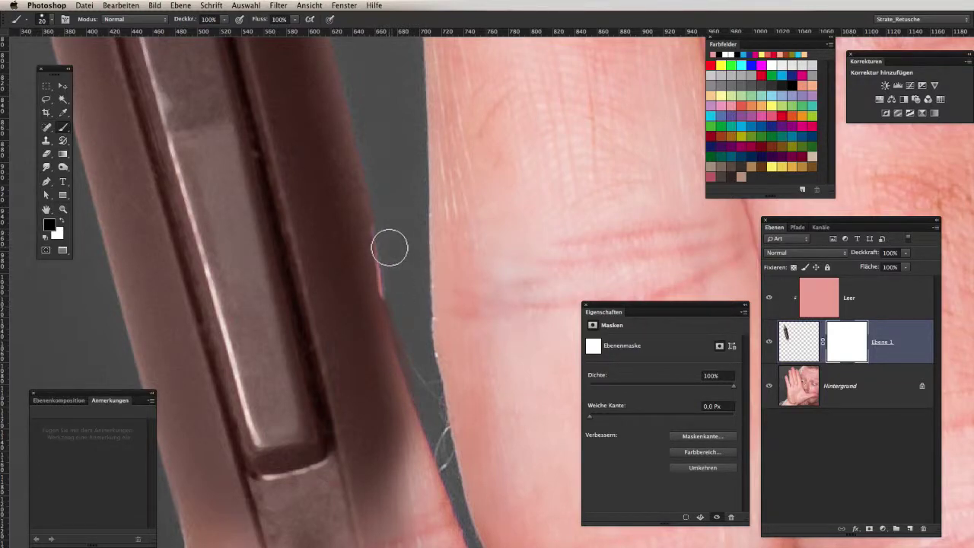
key(super+z)
key(super+z)
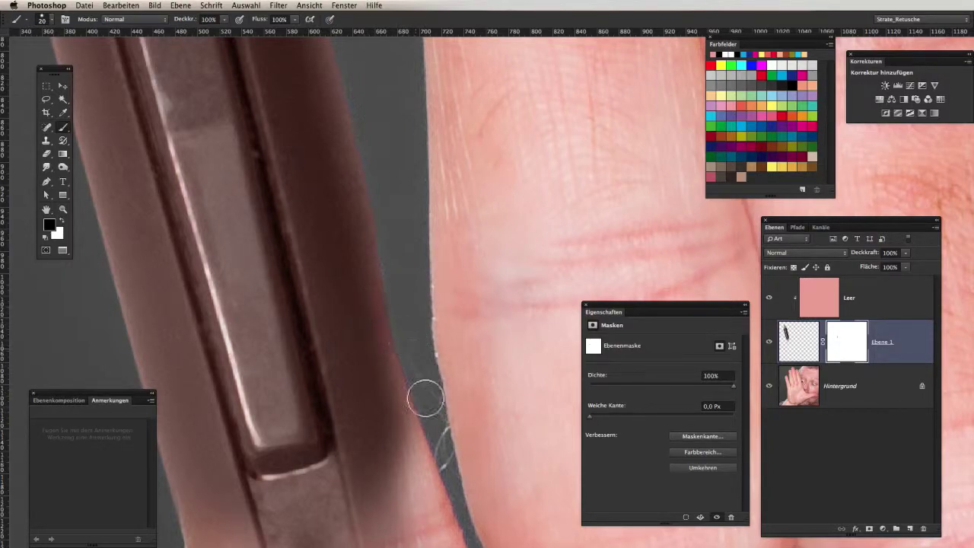
key(super+z)
mouse_move(417, 345)
mouse_down()
mouse_move(403, 226)
mouse_move(333, 331)
mouse_move(348, 352)
mouse_move(301, 345)
mouse_up()
- Zoom and pan around the pen tip, lower end and hand to check the mask blend
key(z)
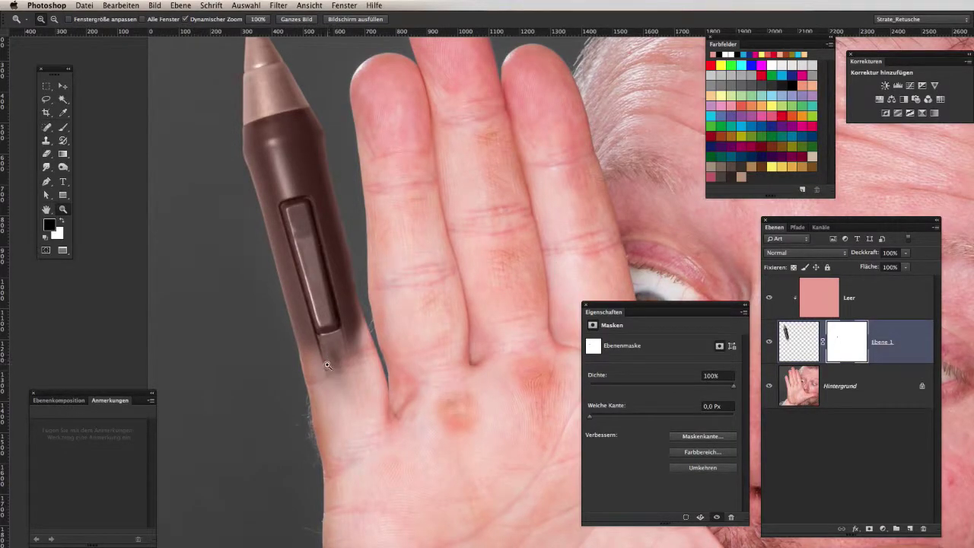
mouse_move(327, 365)
mouse_down()
mouse_move(373, 358)
mouse_move(383, 376)
mouse_up()
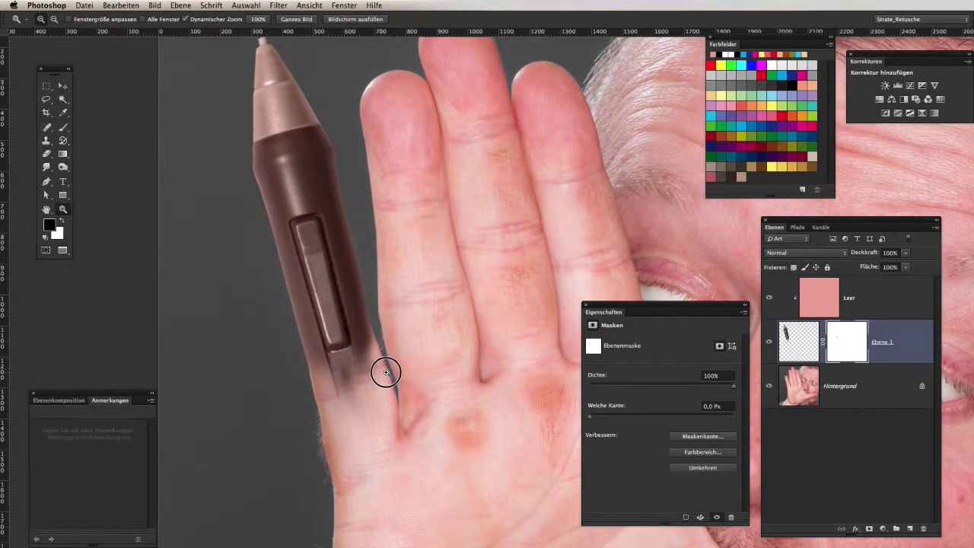
click(387, 370)
scroll(394, 355, down, 2)
drag(358, 289, 370, 413)
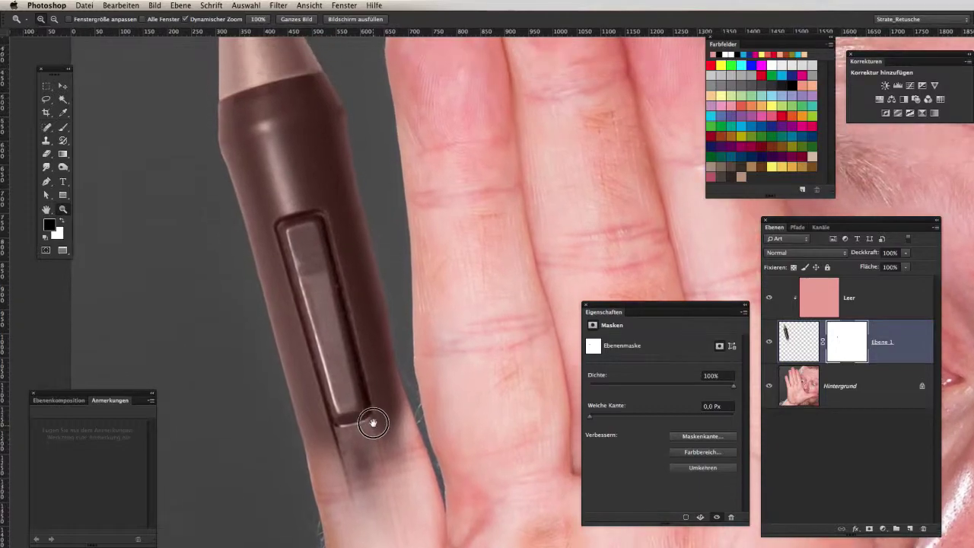
drag(403, 464, 461, 513)
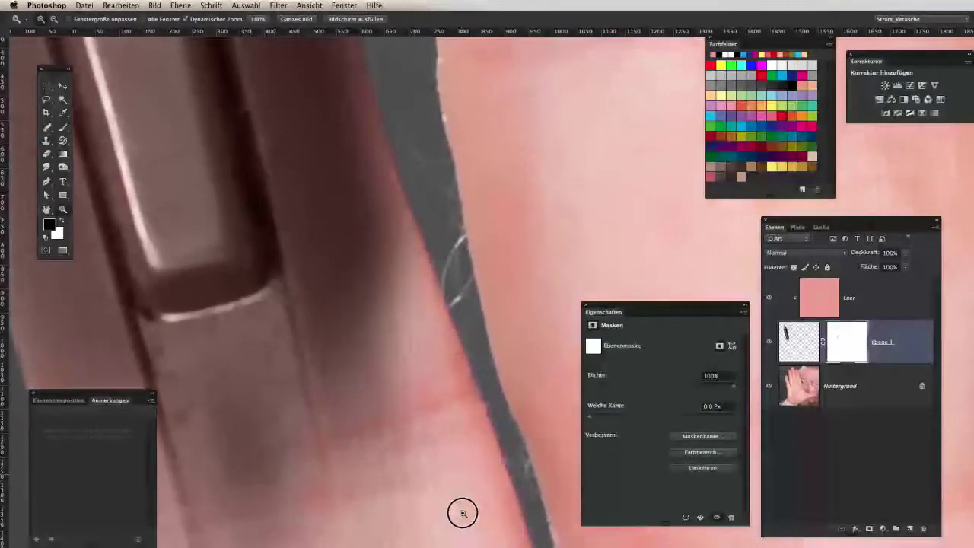
mouse_move(388, 310)
mouse_down()
mouse_move(311, 360)
mouse_move(322, 357)
mouse_up()
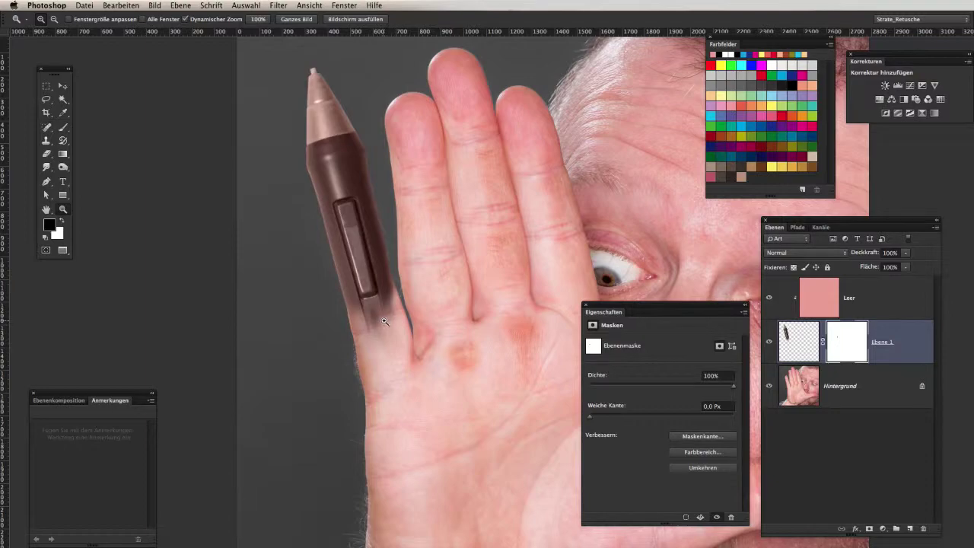
drag(398, 332, 425, 357)
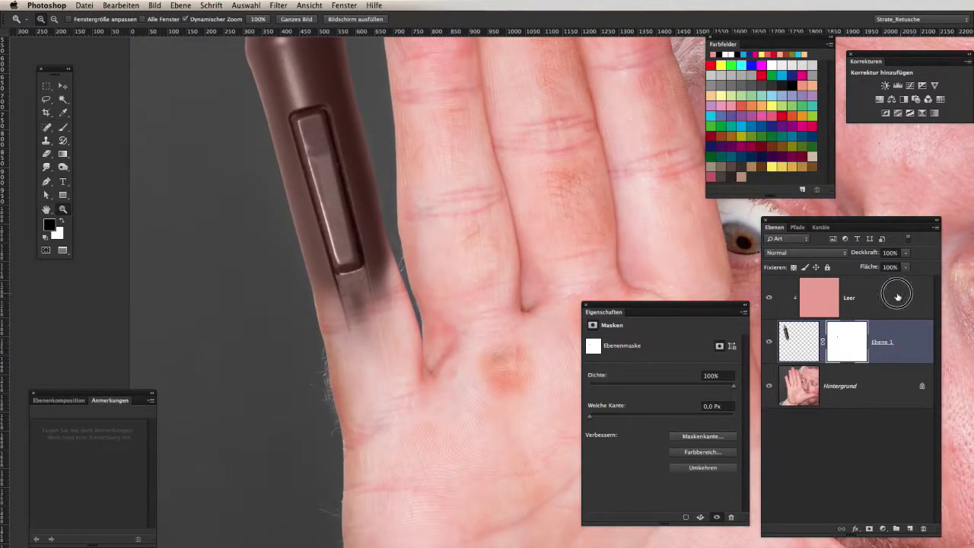
- Add a 50% gray Soft Light layer above Leer and set a small Dodge/Burn brush
click(898, 298)
key(F2)
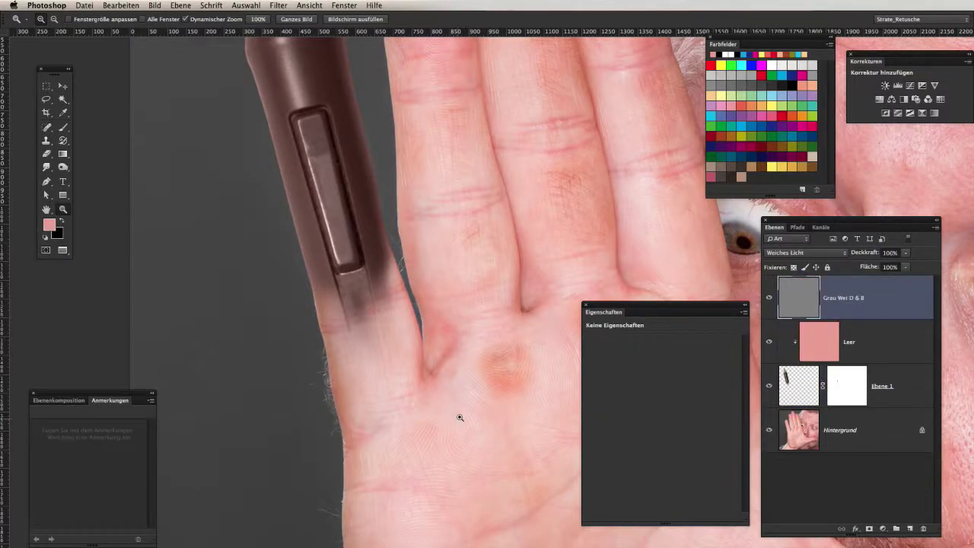
key(o)
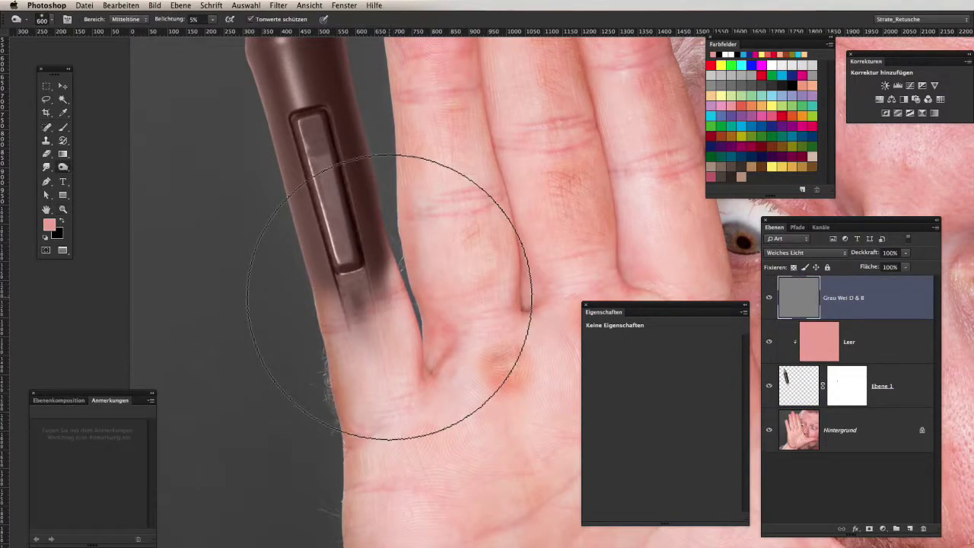
key(bracketleft)
key(bracketleft)
key(bracketleft)
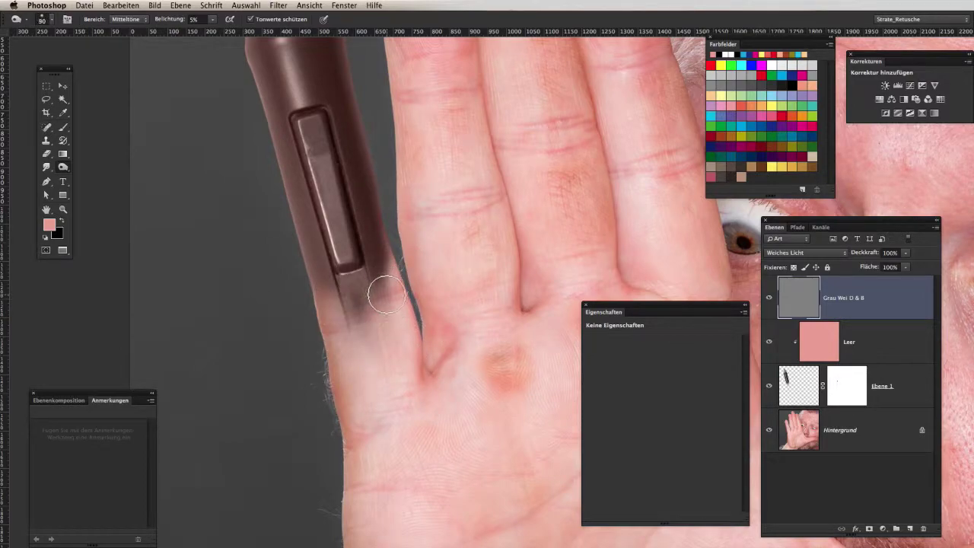
key(bracketleft)
key(bracketleft)
key(bracketleft)
key(bracketleft)
key(bracketleft)
key(bracketleft)
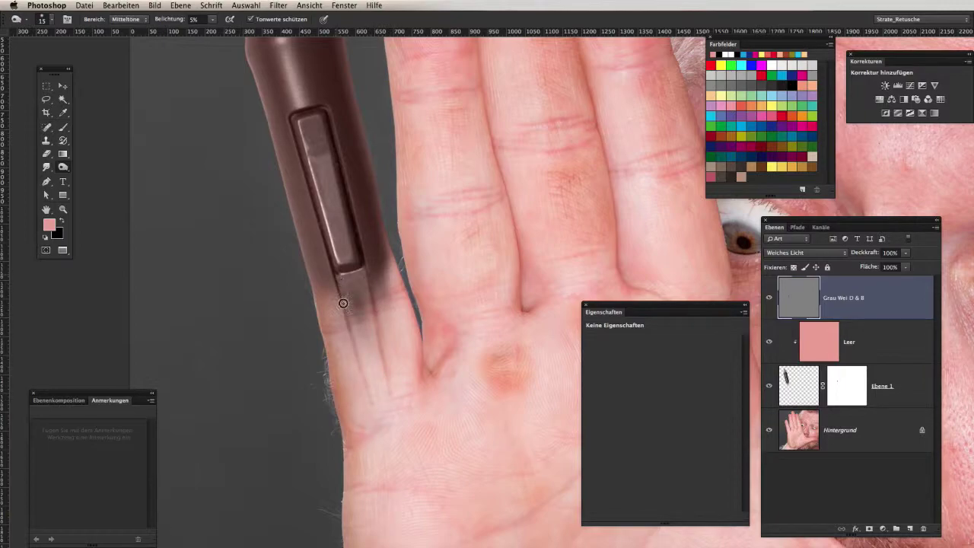
right_click(354, 337)
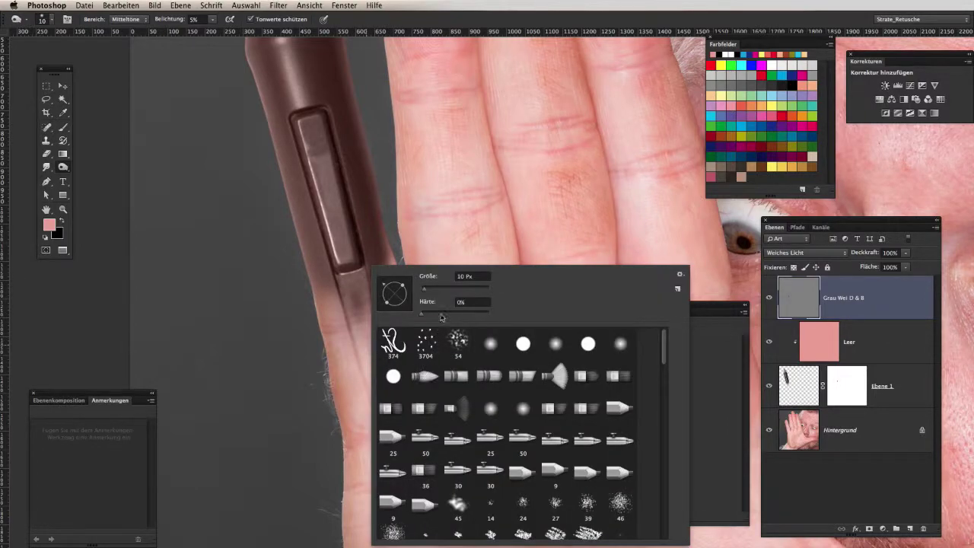
key(Return)
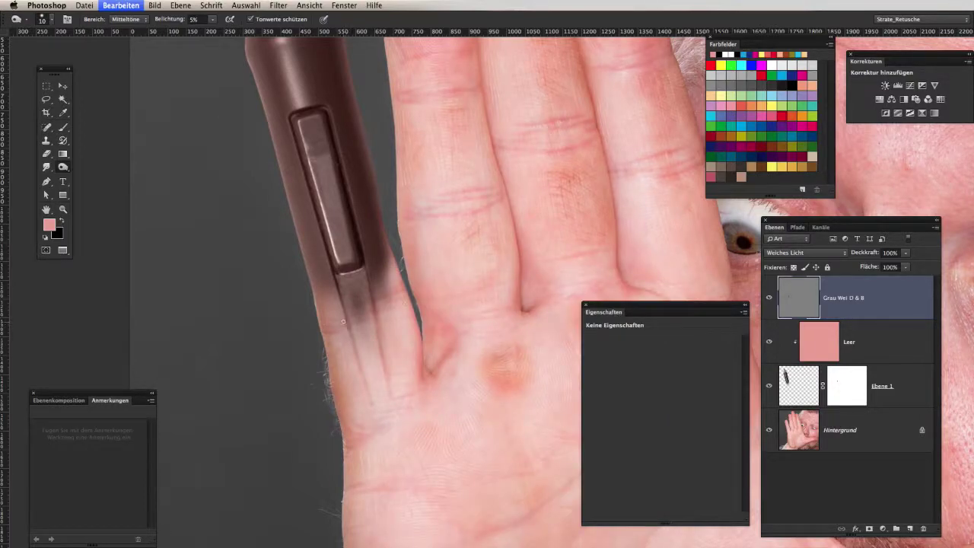
- Dodge and burn subtly over the pen's shadow on the finger
drag(342, 312, 337, 321)
drag(346, 287, 370, 311)
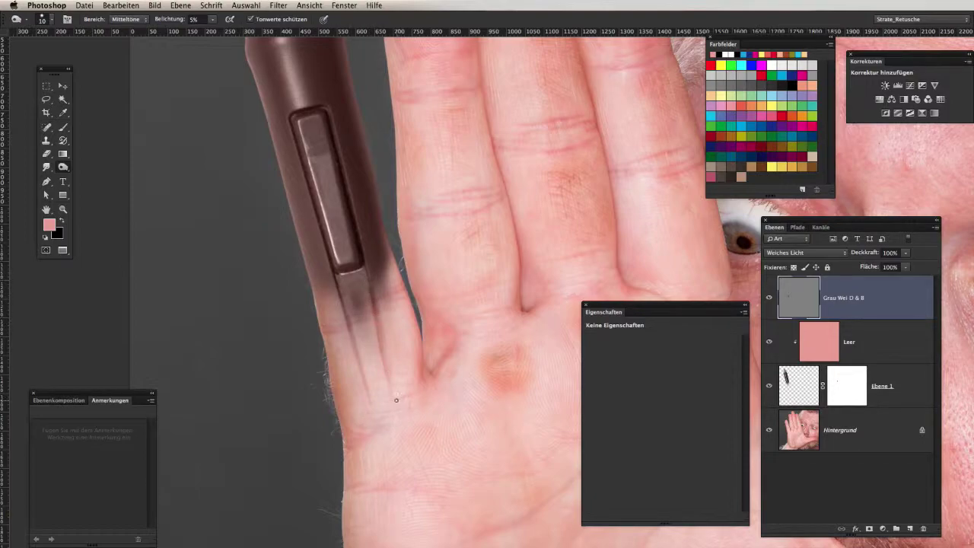
key(z)
mouse_move(394, 383)
mouse_down()
mouse_move(335, 396)
mouse_move(415, 428)
mouse_move(426, 370)
mouse_move(394, 385)
mouse_up()
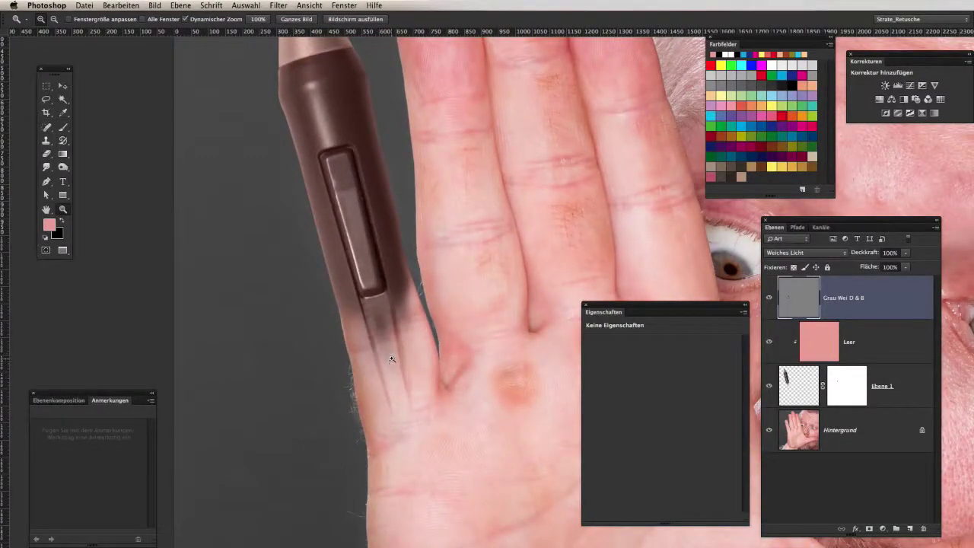
- Zoom in on the pen tip, set a size-8 Burn brush, and toggle Ebene 1 to compare
click(410, 319)
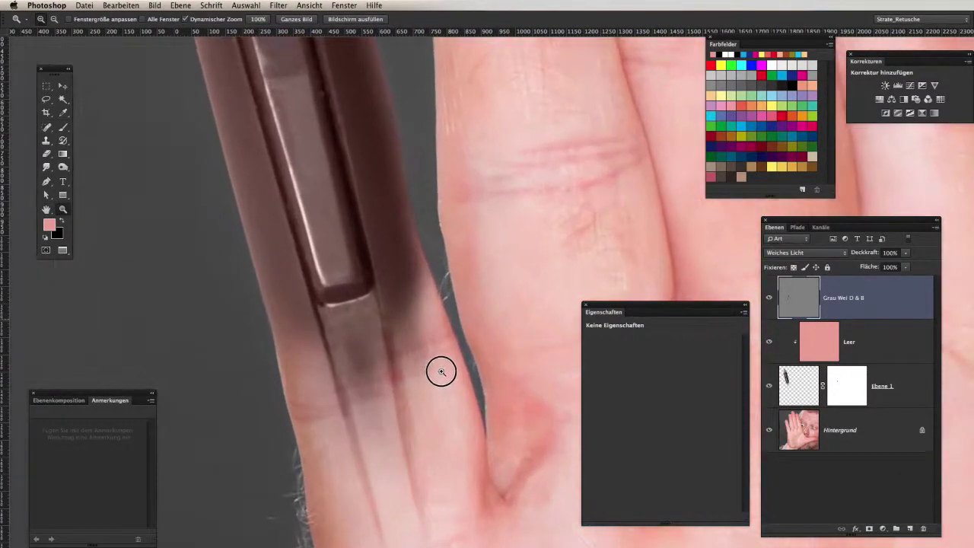
mouse_move(442, 371)
mouse_down()
mouse_move(452, 389)
mouse_move(430, 350)
mouse_up()
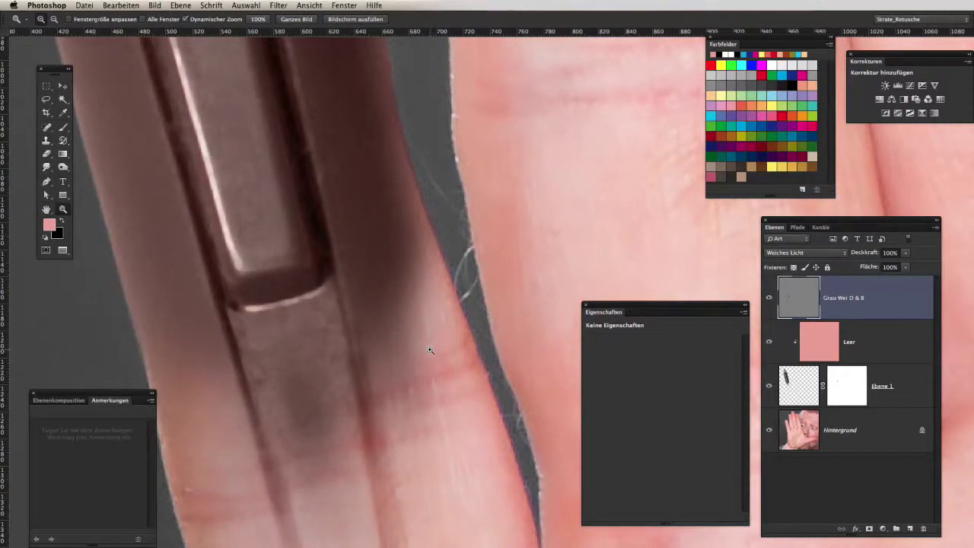
key(o)
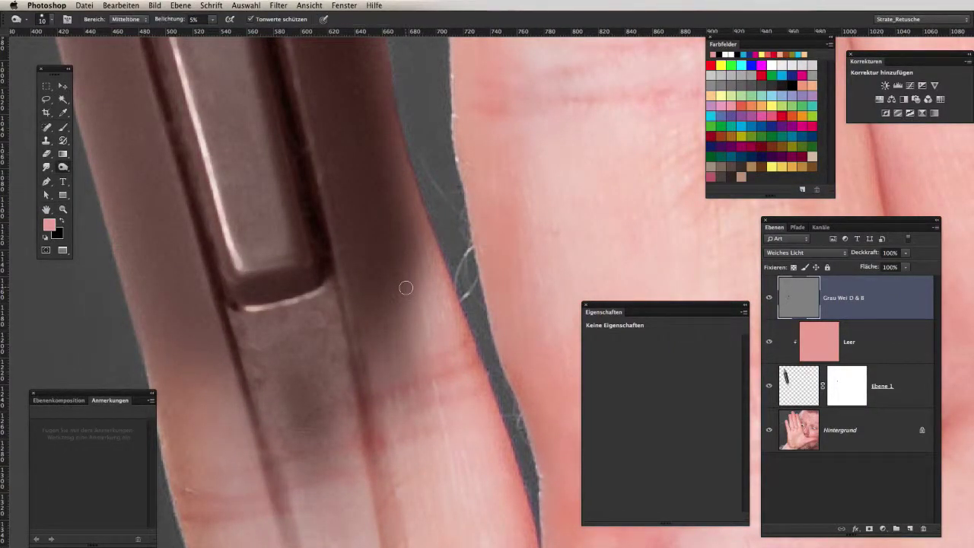
key(bracketleft)
key(bracketleft)
scroll(365, 190, down, 3)
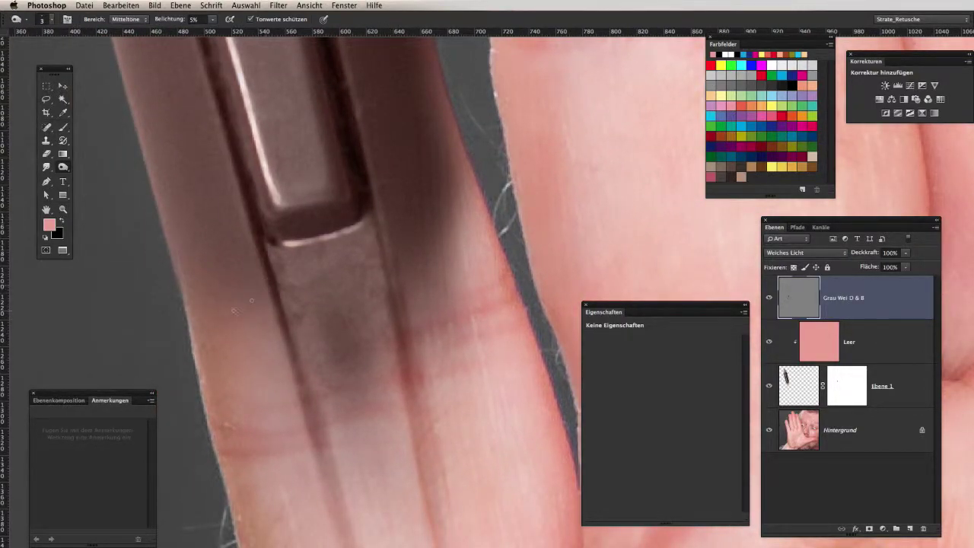
click(768, 386)
click(769, 385)
- Burn faint darker streaks along the finger edge beside the stylus's lower end
drag(301, 287, 361, 329)
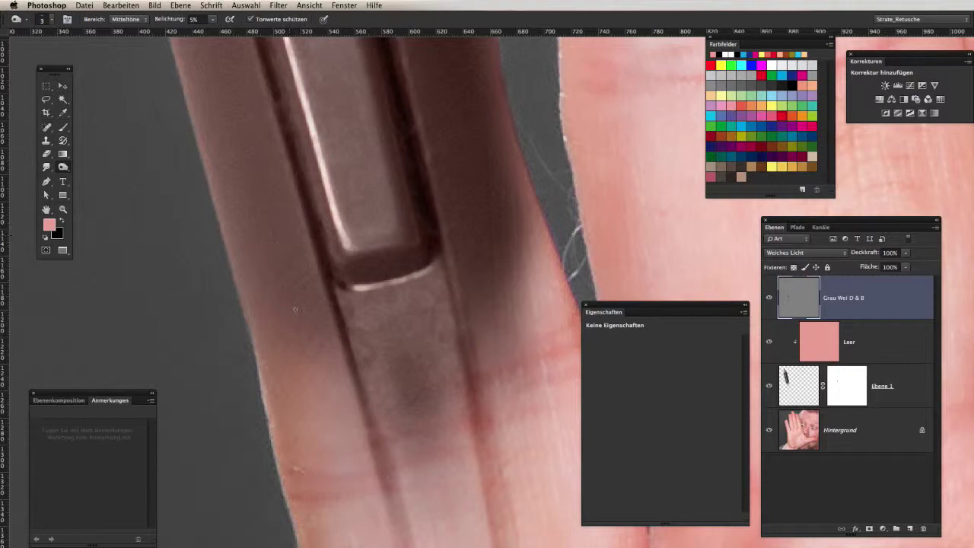
drag(314, 316, 279, 255)
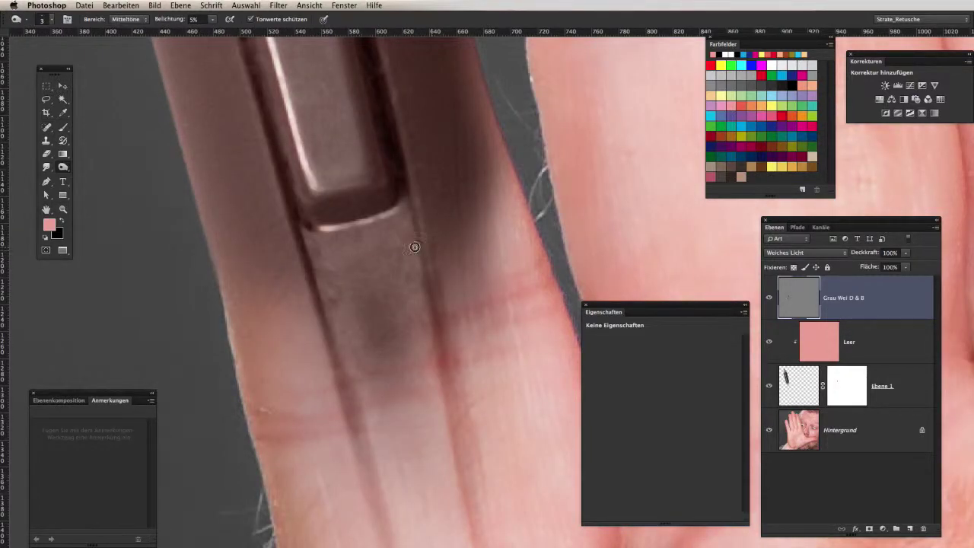
scroll(439, 214, up, 3)
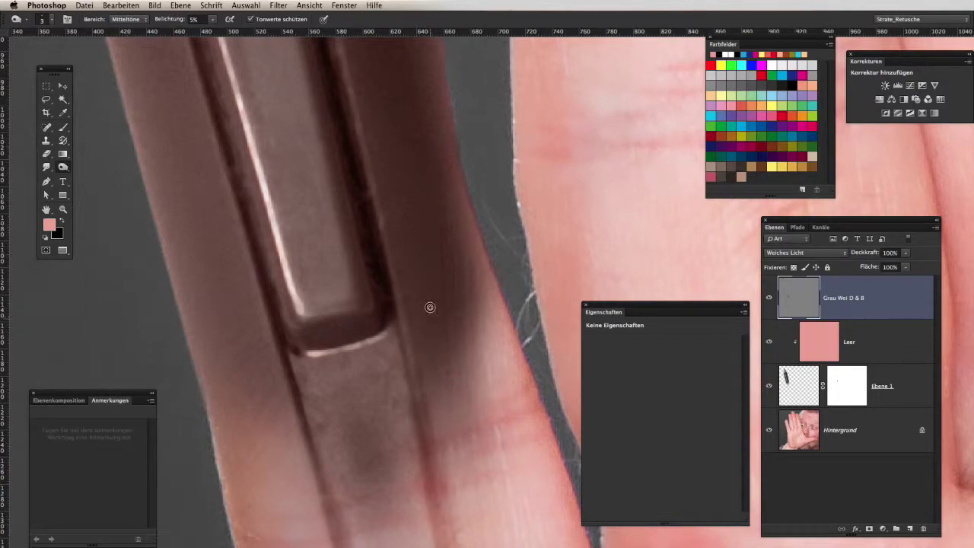
scroll(423, 280, up, 3)
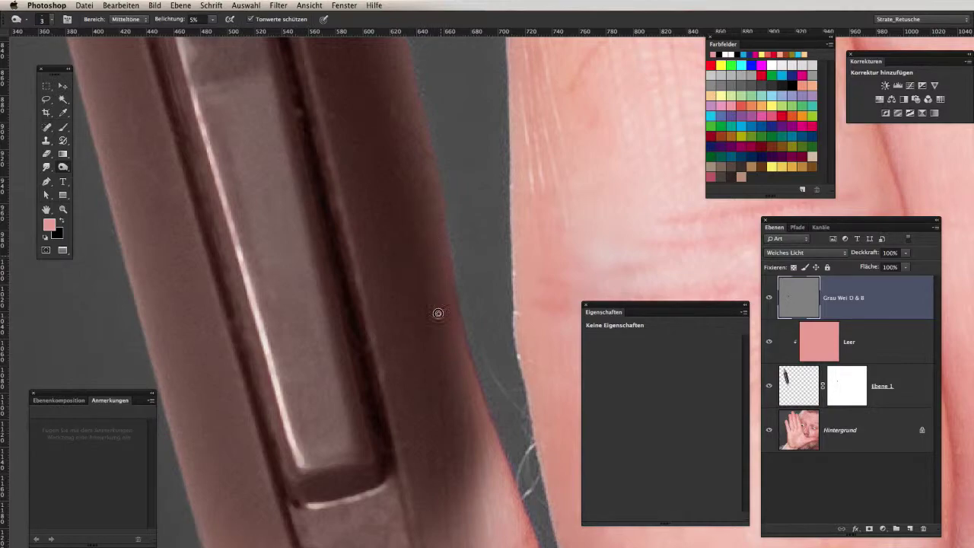
scroll(413, 156, up, 3)
scroll(467, 312, up, 3)
scroll(420, 254, up, 2)
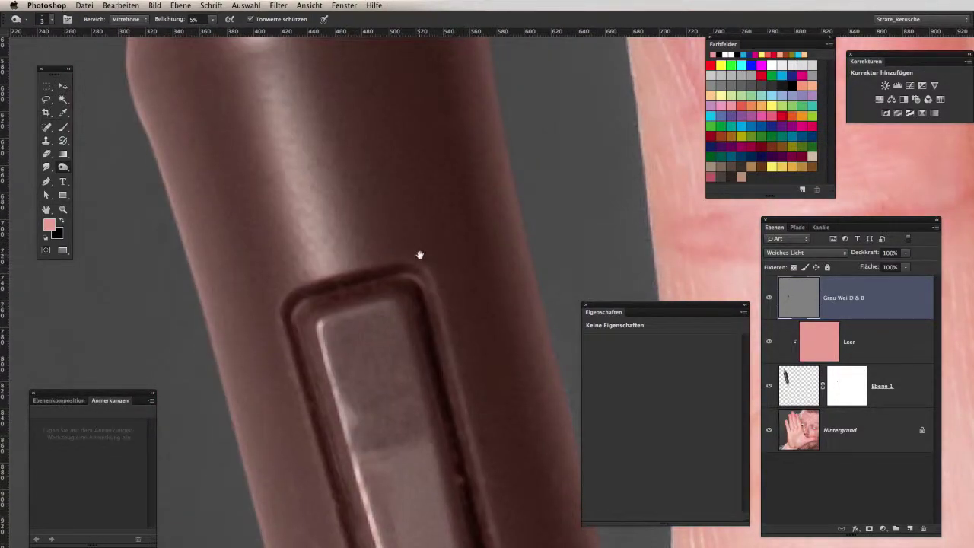
scroll(365, 137, down, 5)
scroll(350, 251, down, 3)
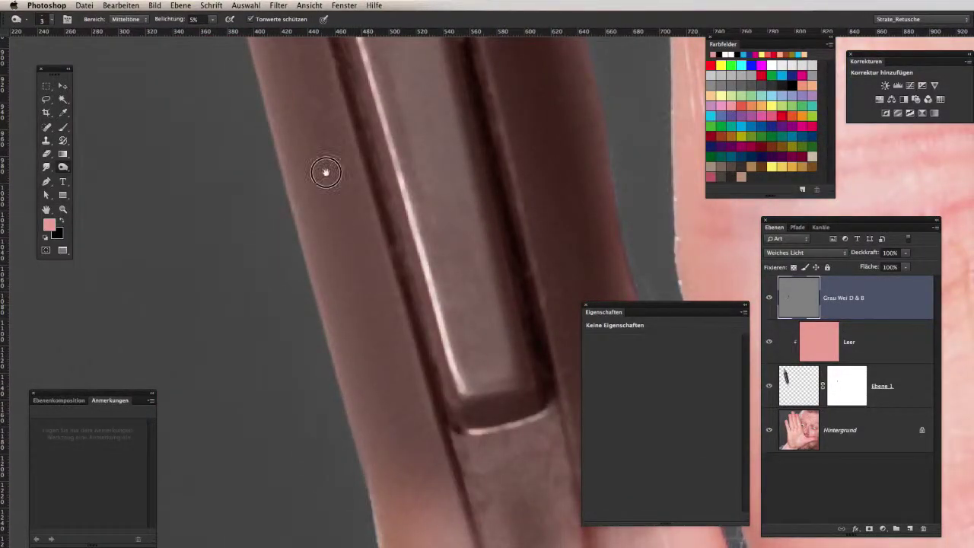
scroll(335, 183, down, 3)
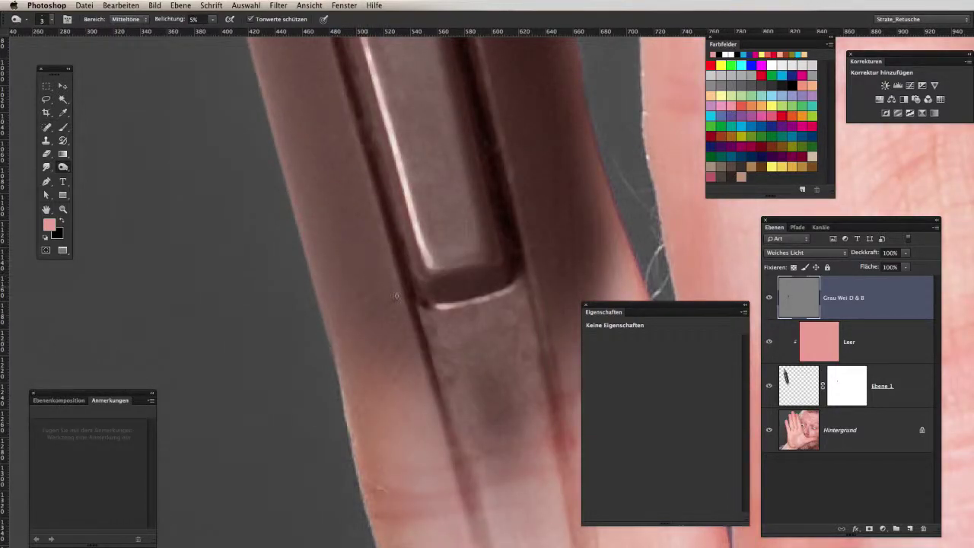
drag(373, 309, 350, 403)
- Pan around the burned area, then zoom out to the hand and onto the palm
scroll(376, 365, right, 3)
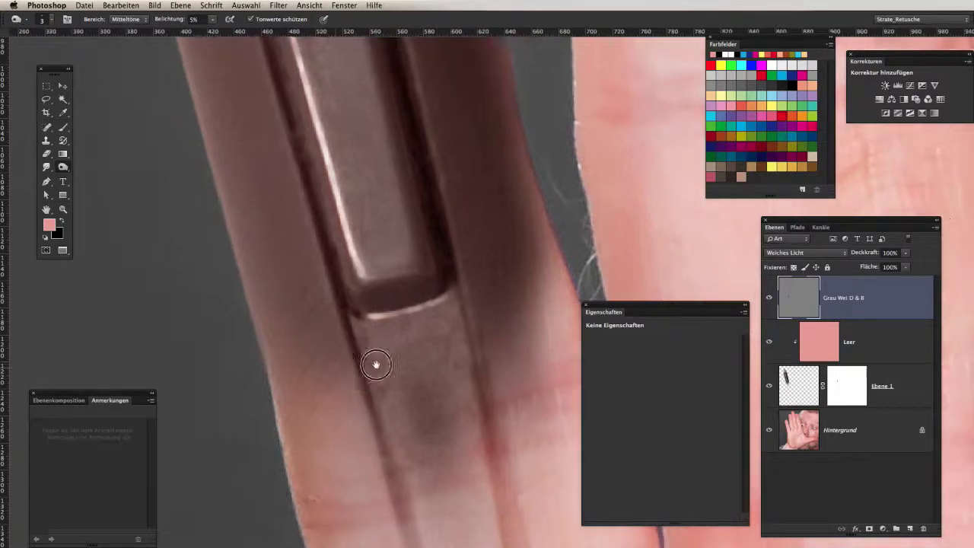
scroll(376, 365, right, 2)
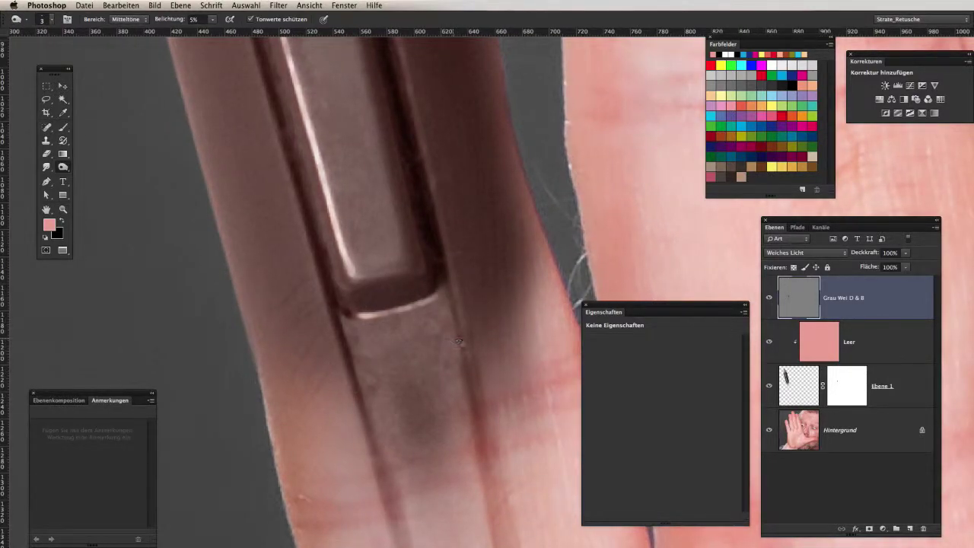
scroll(449, 343, up, 2)
scroll(446, 343, up, 2)
scroll(436, 354, up, 2)
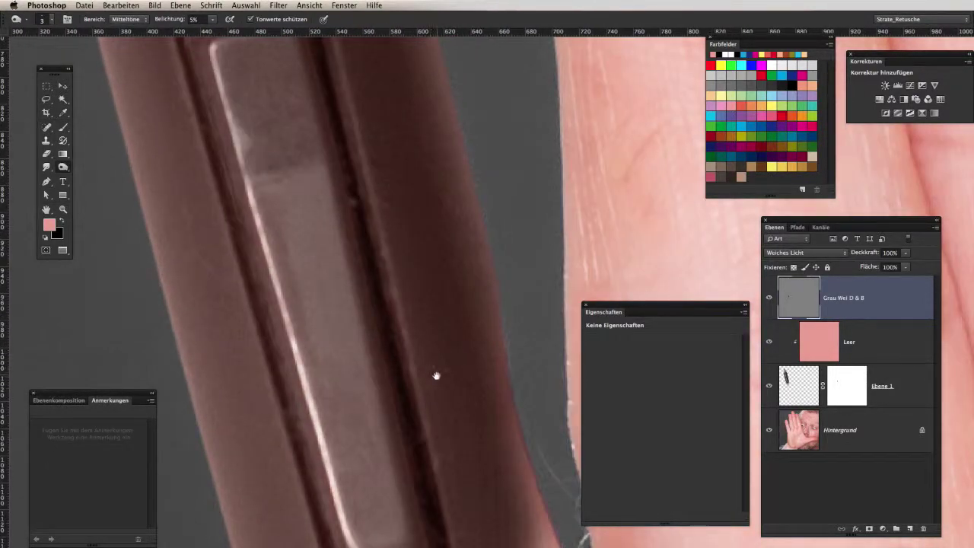
scroll(472, 289, left, 2)
scroll(442, 311, down, 5)
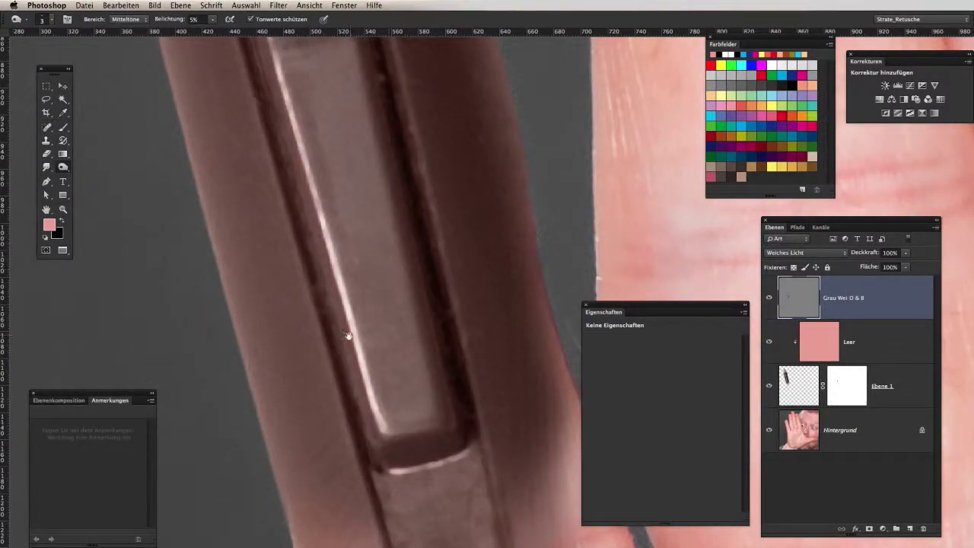
scroll(358, 266, down, 2)
scroll(364, 264, left, 1)
scroll(364, 264, down, 2)
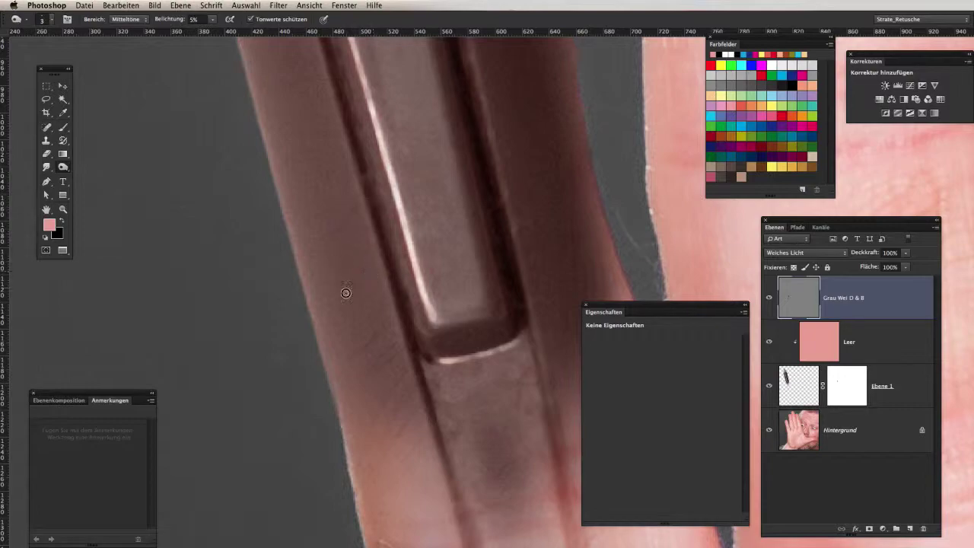
scroll(376, 281, up, 5)
key(ctrl+space)
mouse_move(378, 304)
mouse_down()
mouse_move(370, 338)
mouse_move(343, 344)
mouse_move(381, 347)
mouse_move(428, 413)
mouse_move(358, 391)
mouse_move(398, 365)
mouse_move(424, 387)
mouse_up()
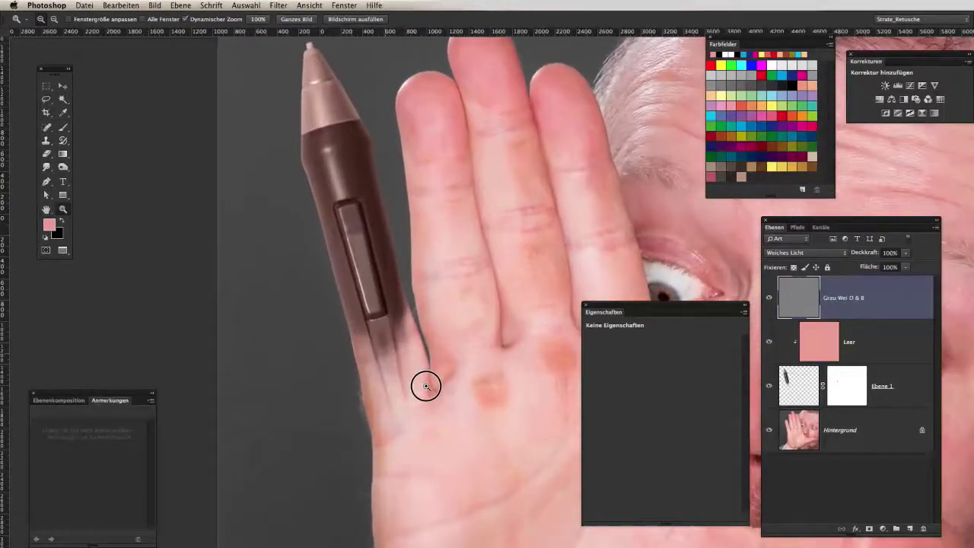
mouse_move(373, 278)
mouse_down()
mouse_move(358, 289)
mouse_move(337, 273)
mouse_up()
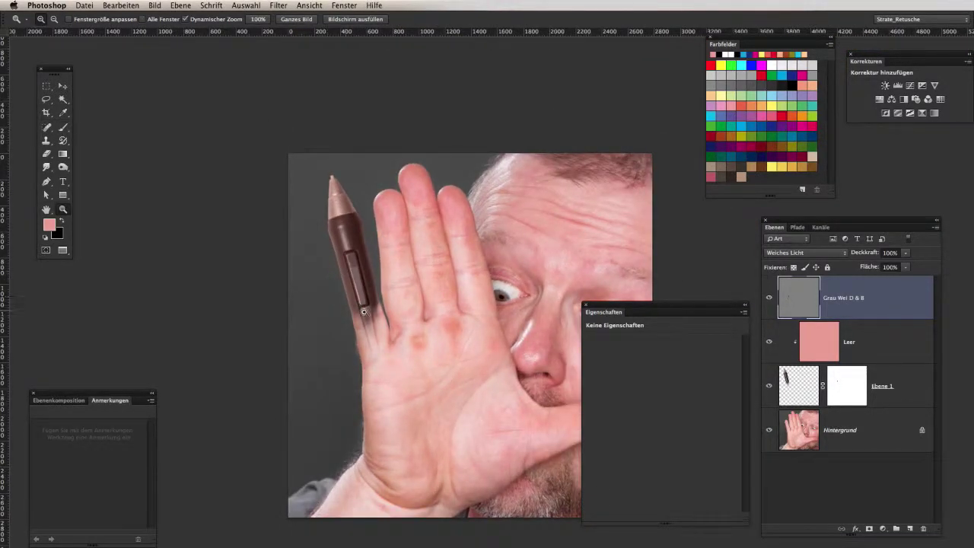
mouse_move(362, 308)
mouse_down()
mouse_move(391, 337)
mouse_move(382, 430)
mouse_up()
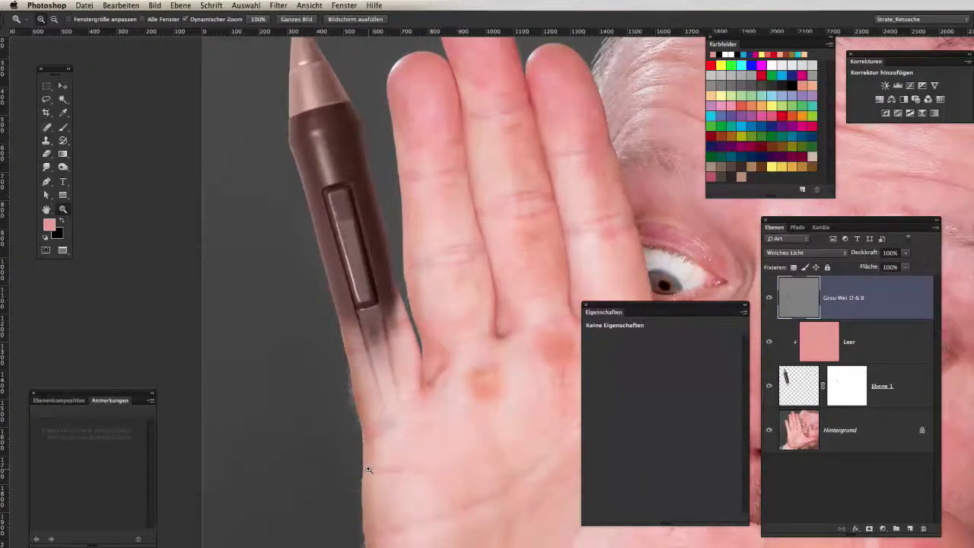